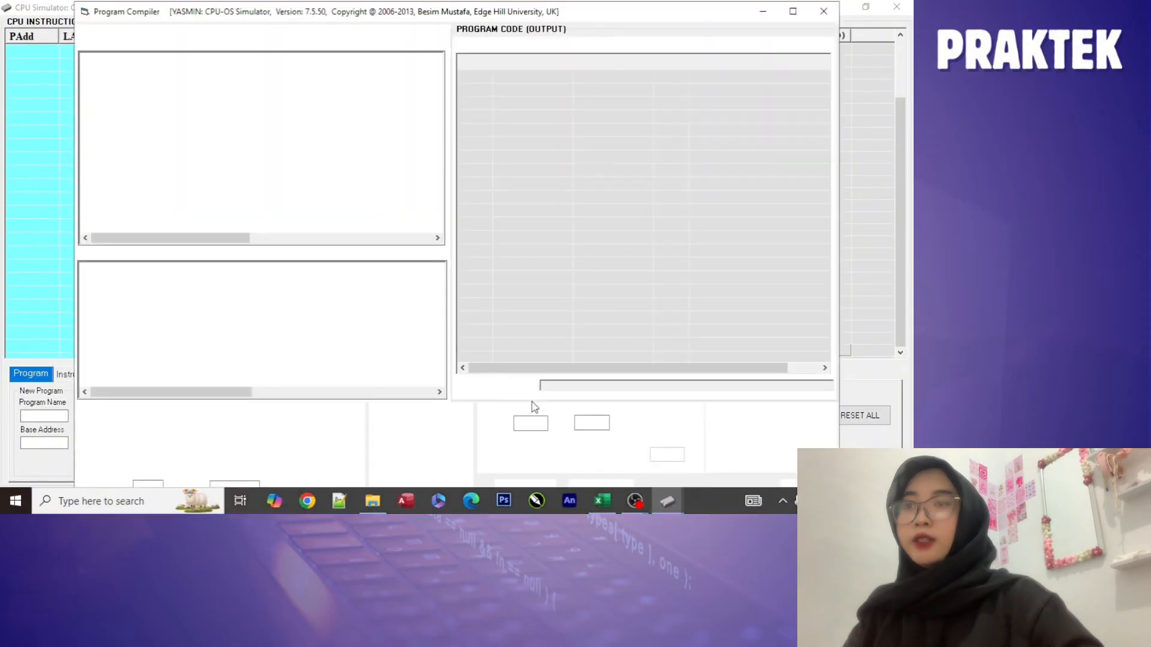
- Maximize the Program Compiler and load the FCFS text file from the OS CPU folder as the program source
click(792, 11)
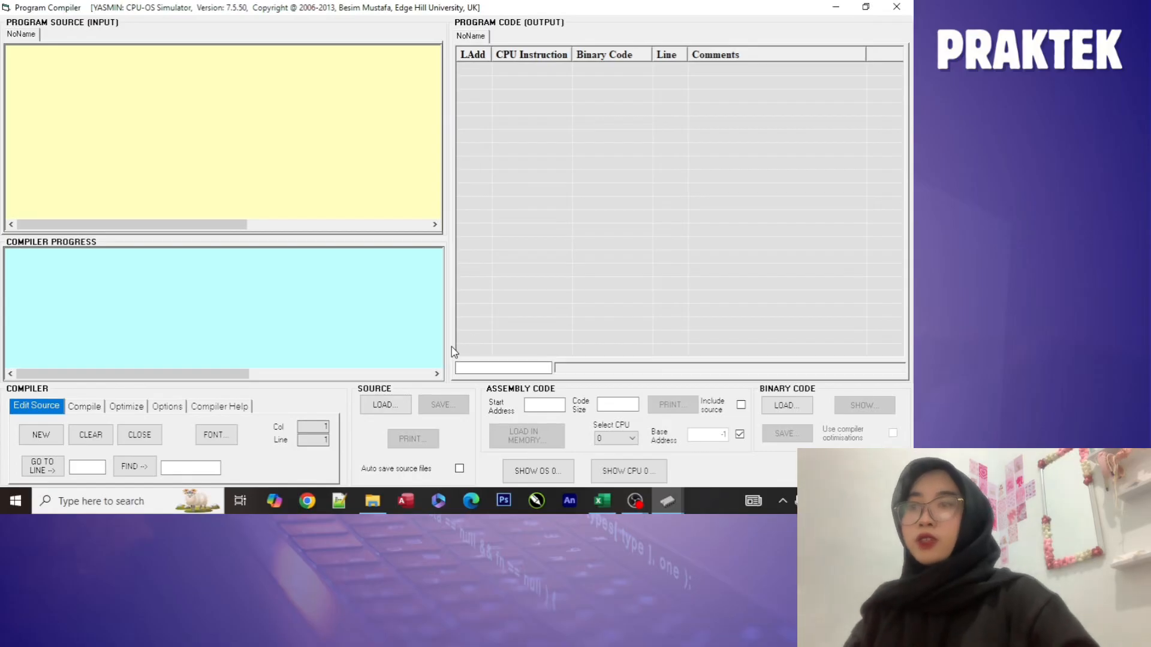
click(400, 416)
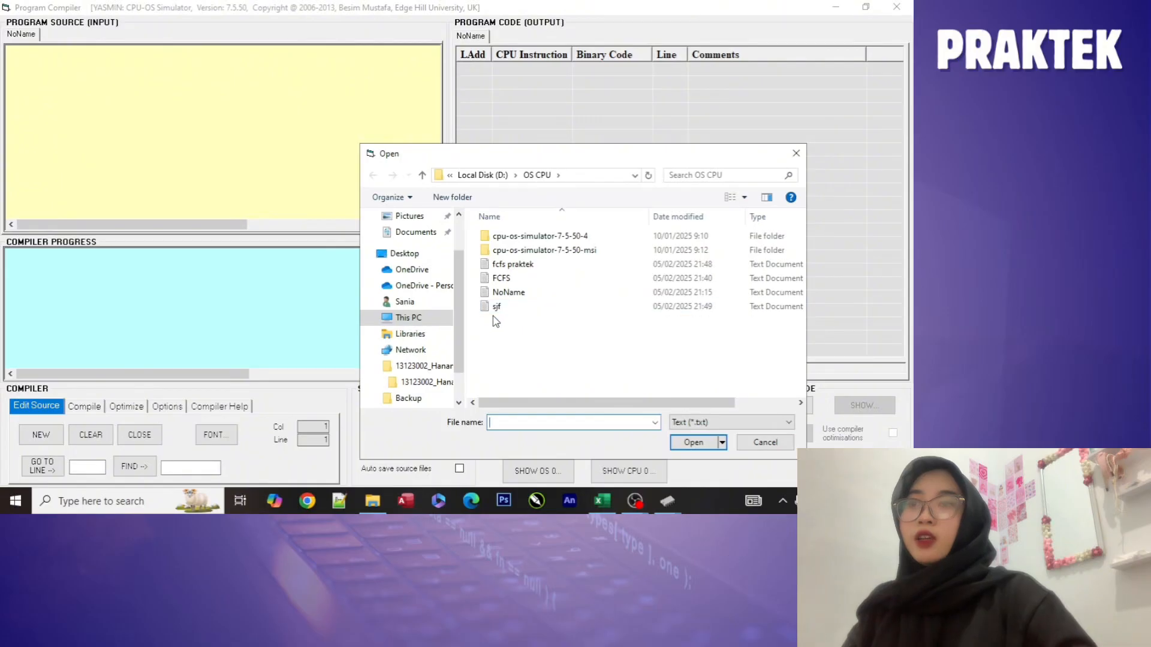
click(515, 279)
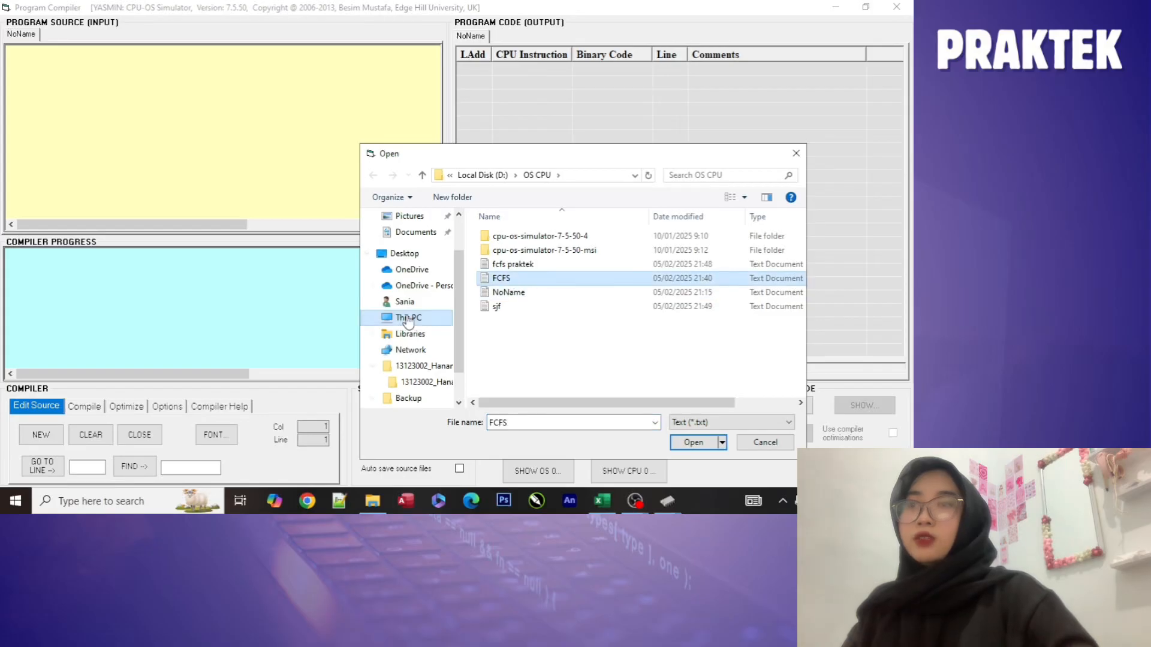
click(686, 445)
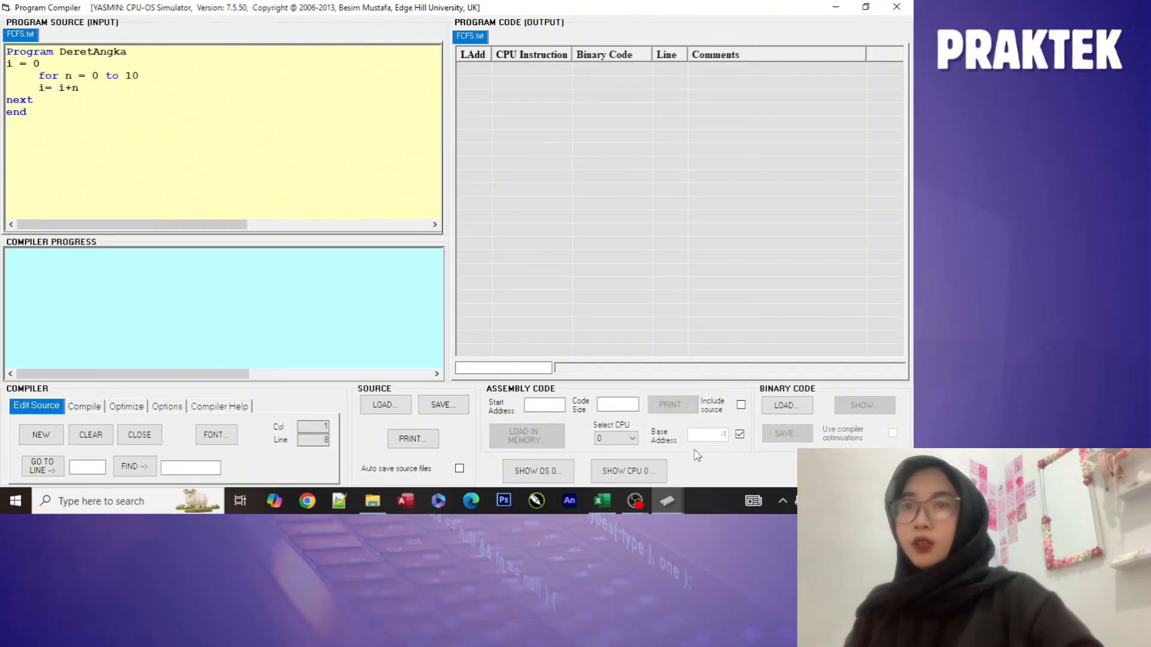
- Enable a custom base address of 100 for the assembly code and compile the DeretAngka program
click(740, 434)
double_click(732, 435)
text(100)
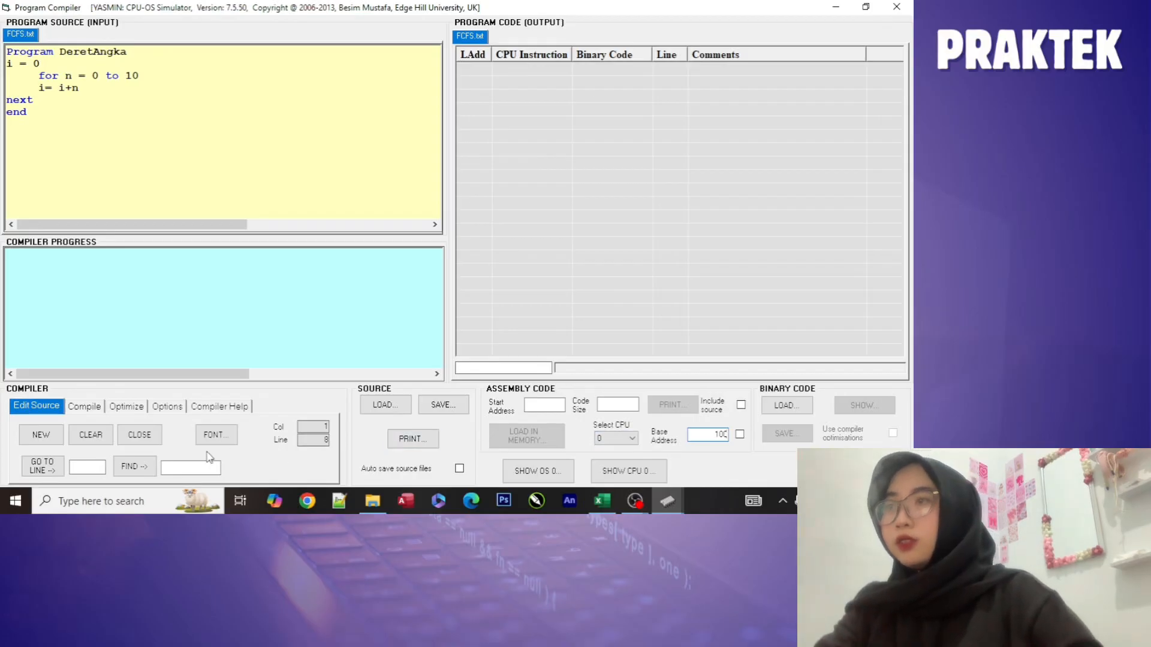
click(90, 409)
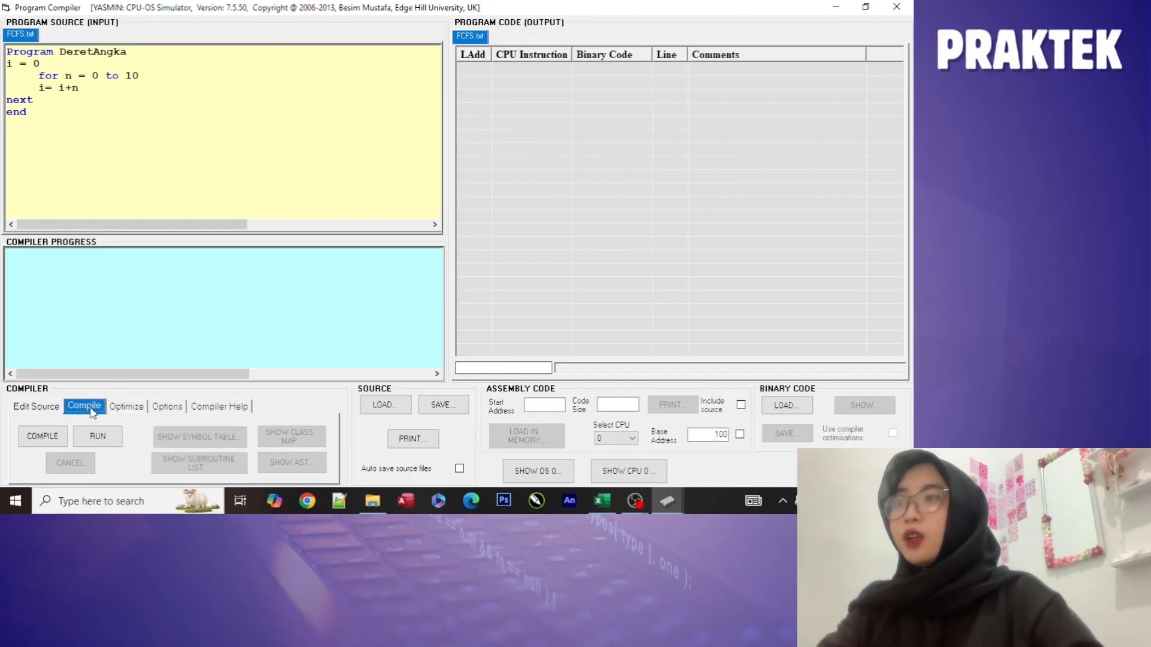
click(51, 436)
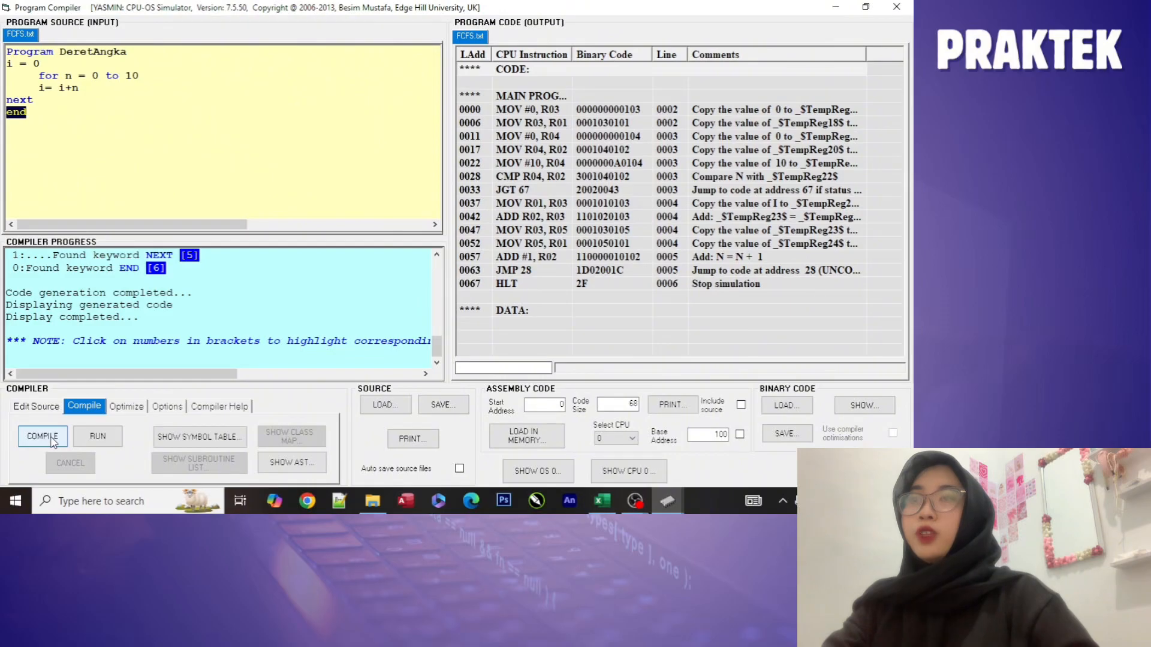
click(337, 357)
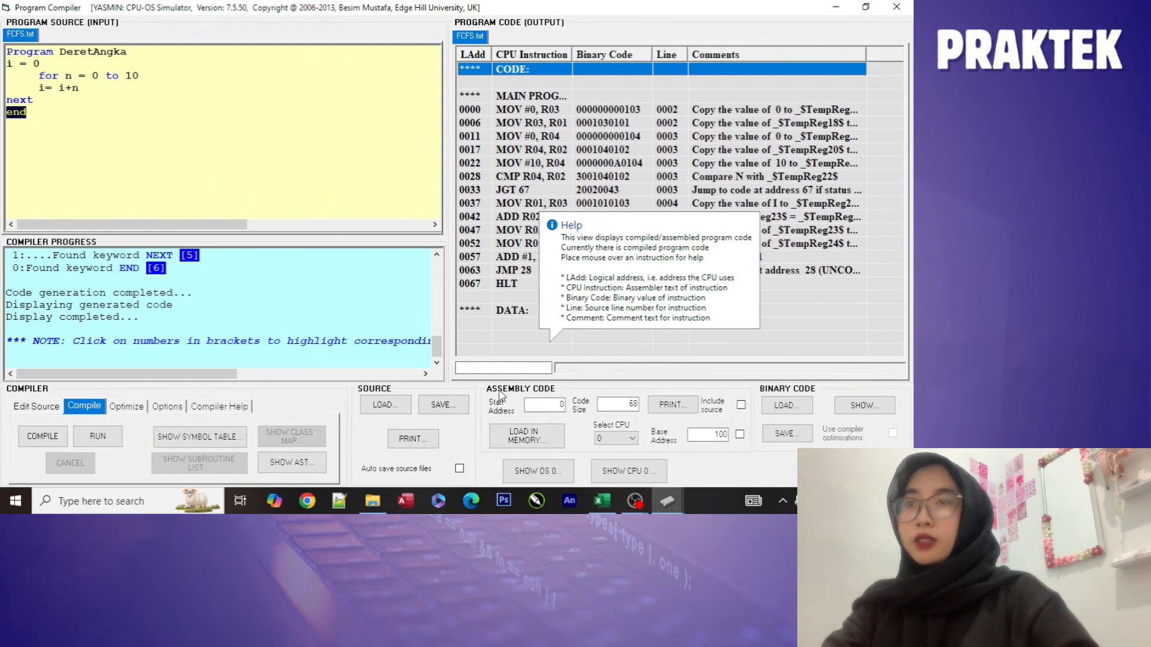
- Load the compiled DeretAngka code into memory and open the OS simulator for CPU 0 in a maximized window
click(502, 438)
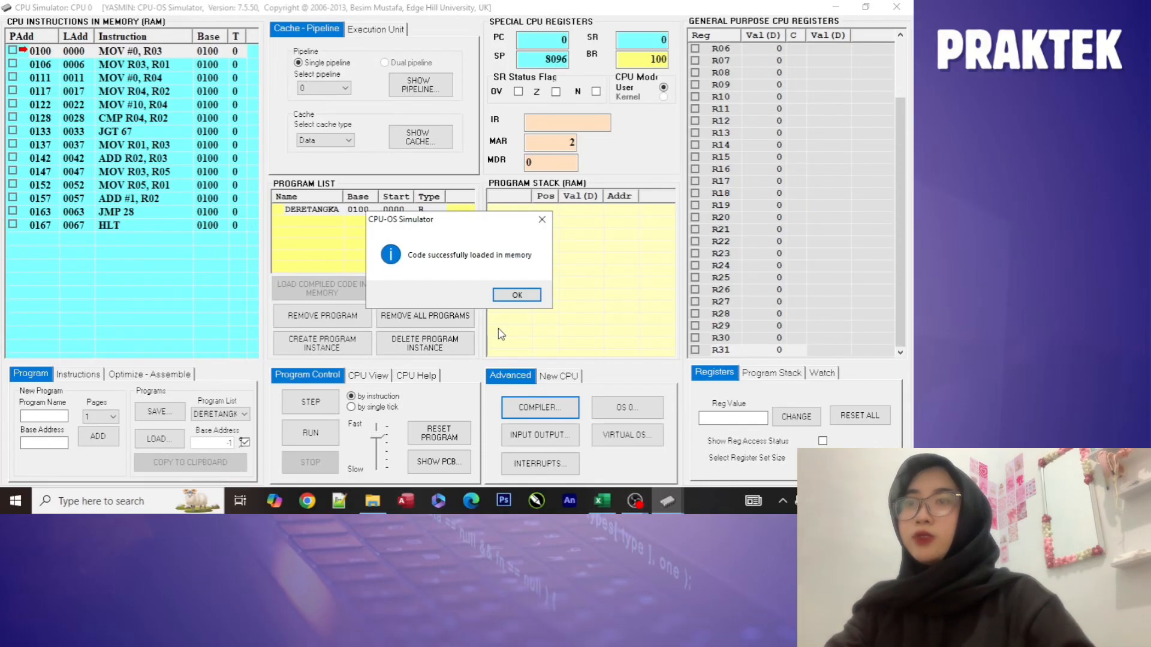
click(517, 294)
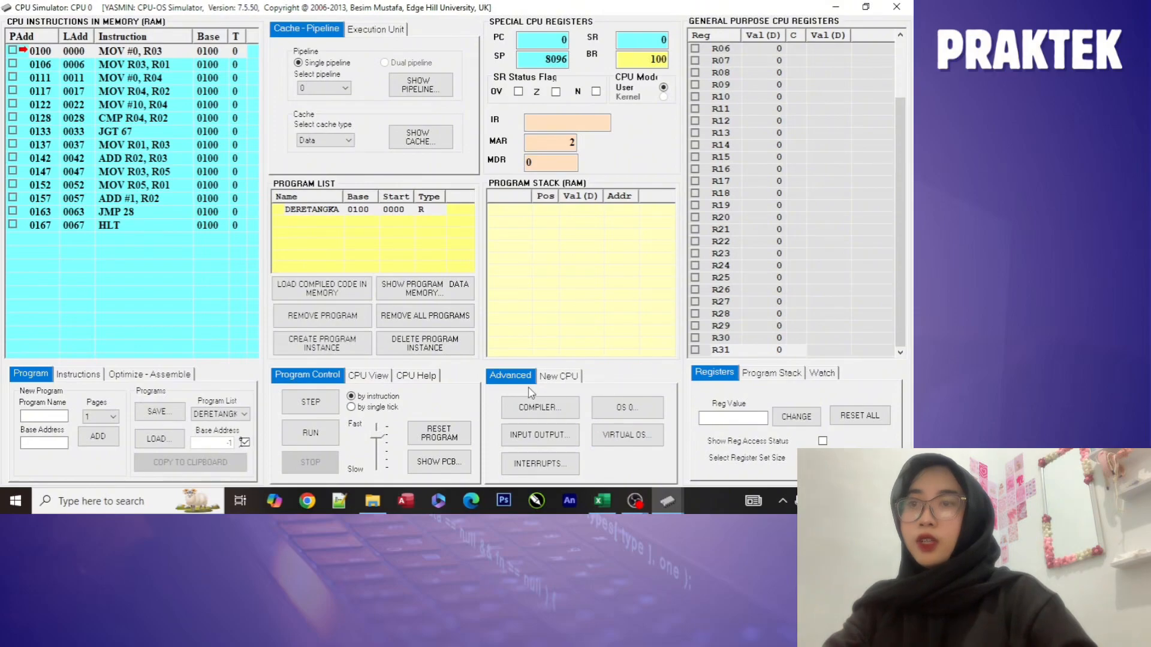
click(624, 406)
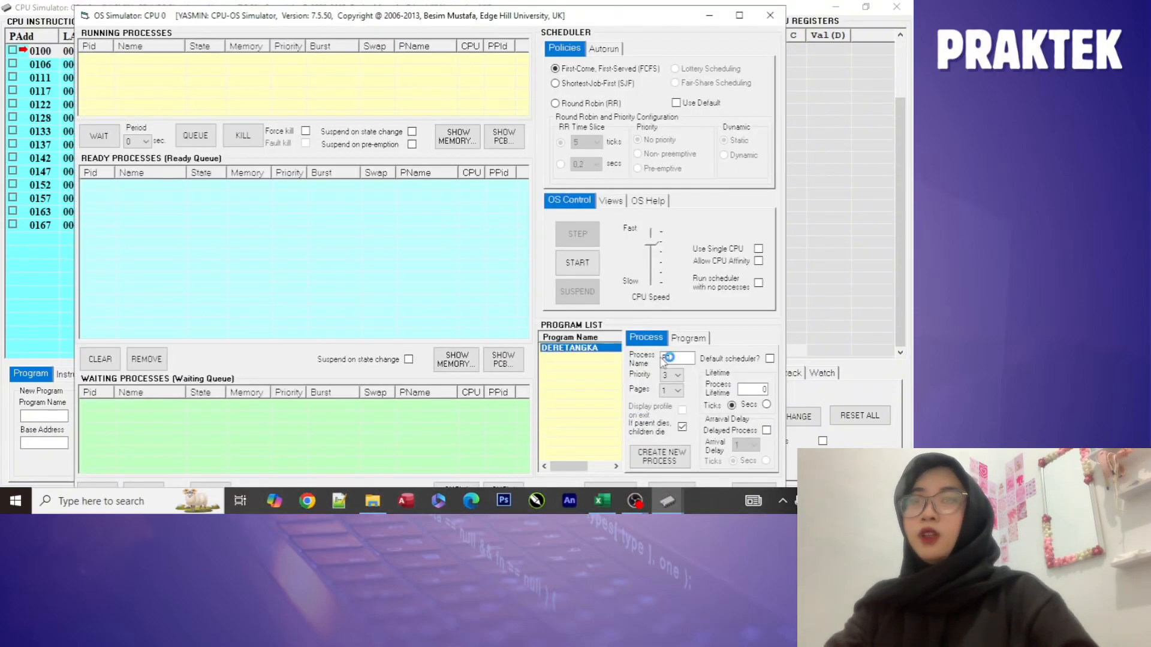
click(741, 16)
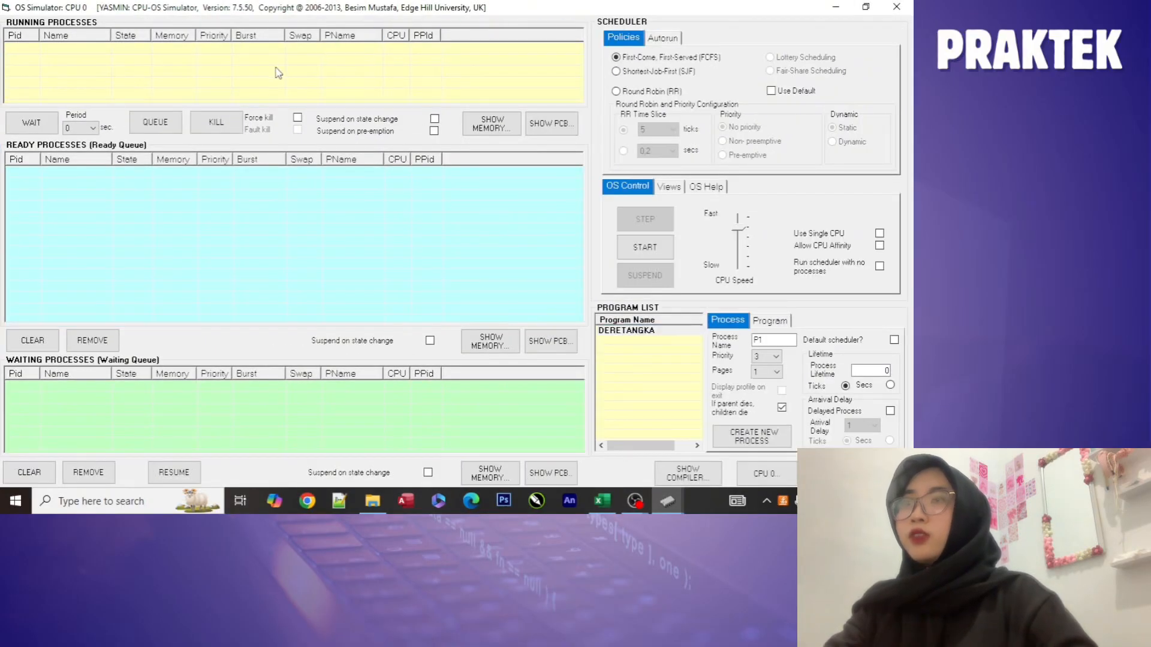
mouse_move(290, 87)
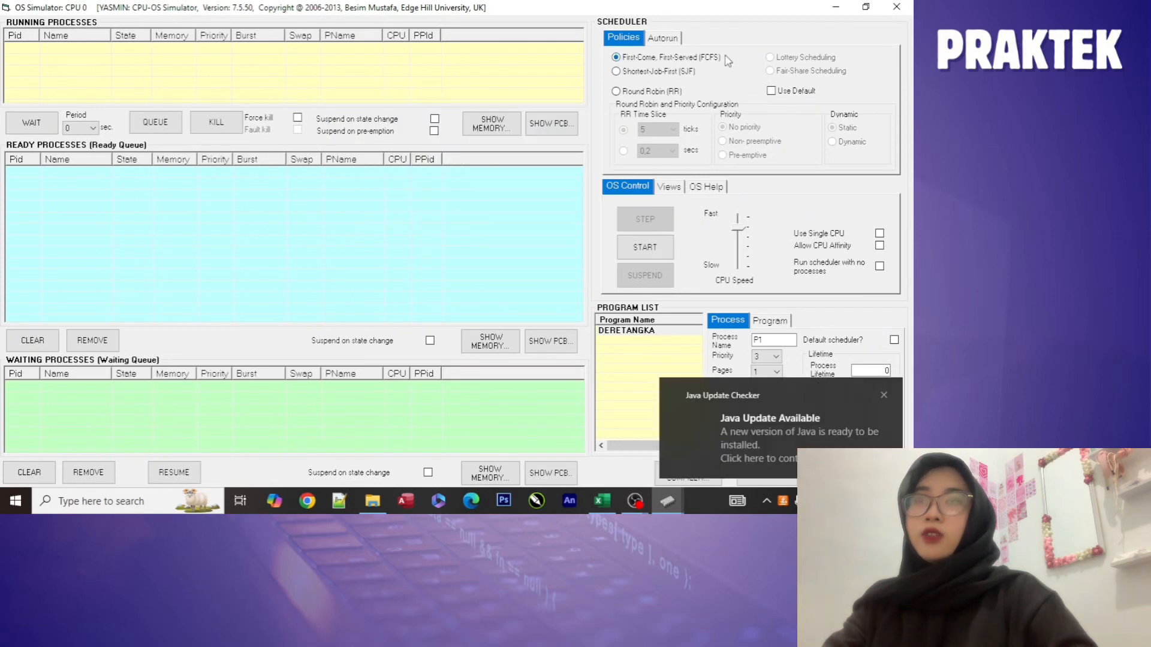
click(884, 395)
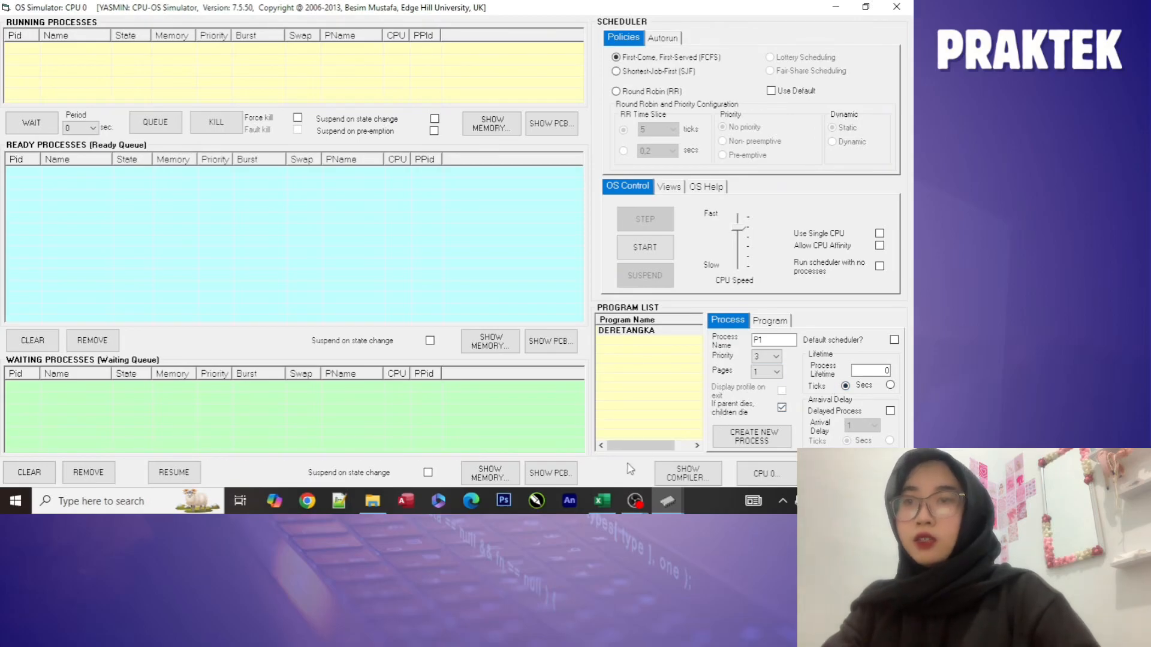
- Switch to the Excel workbook and examine the arrival time, burst time and priority columns for processes P1 to P4
click(604, 501)
click(440, 358)
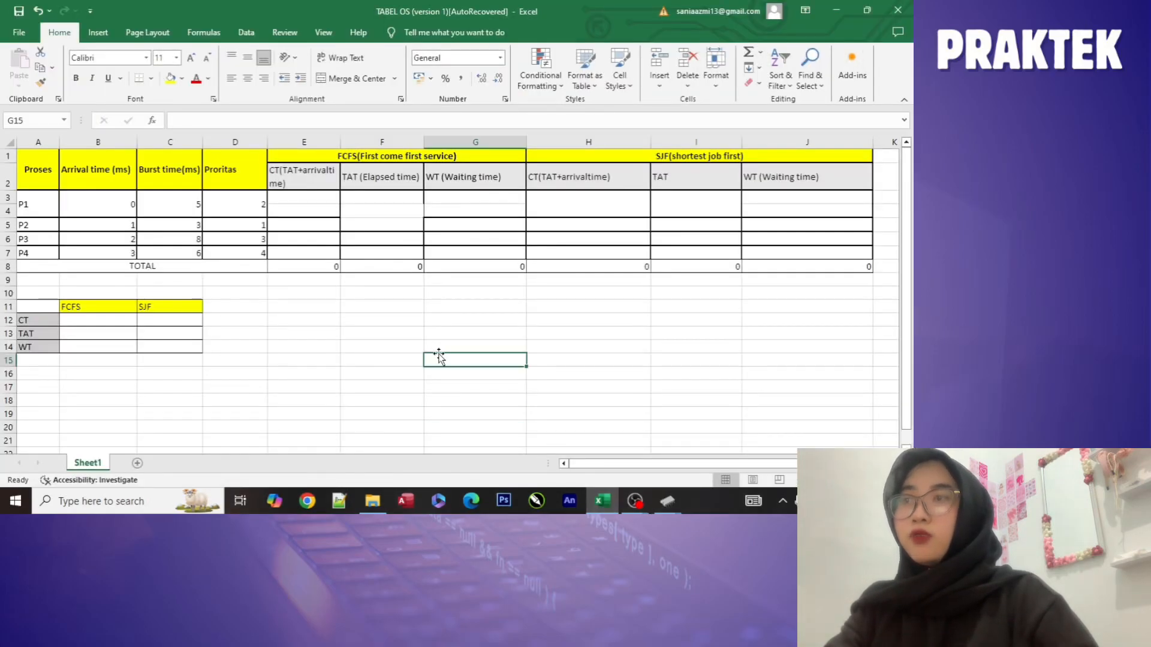
click(370, 327)
click(292, 329)
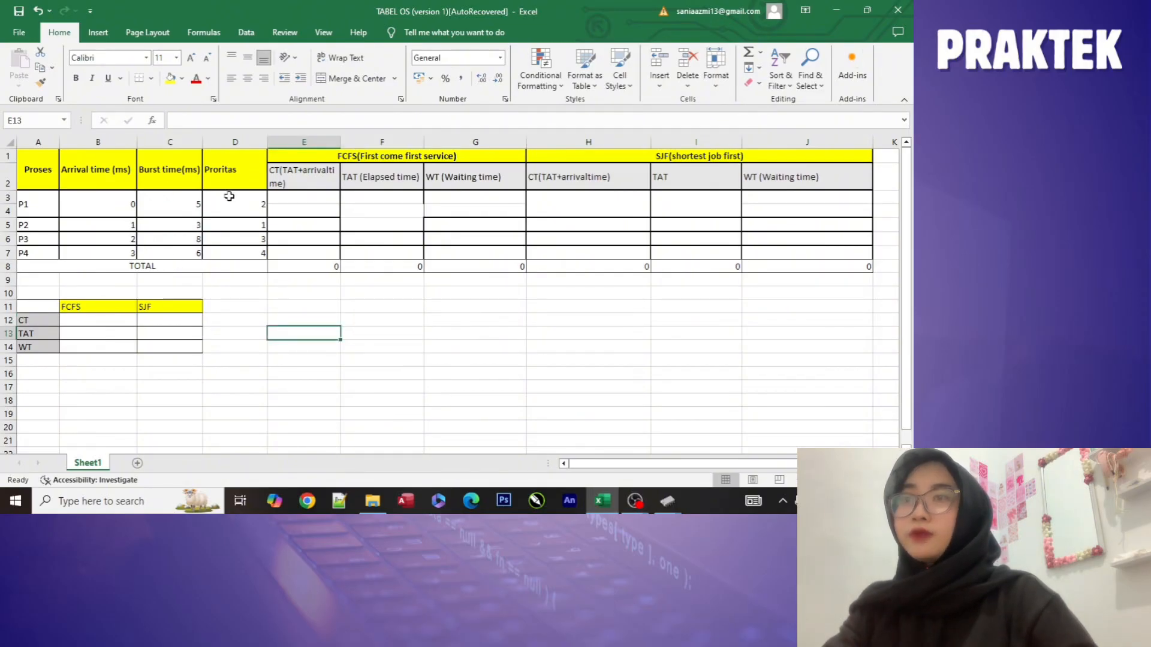
click(256, 278)
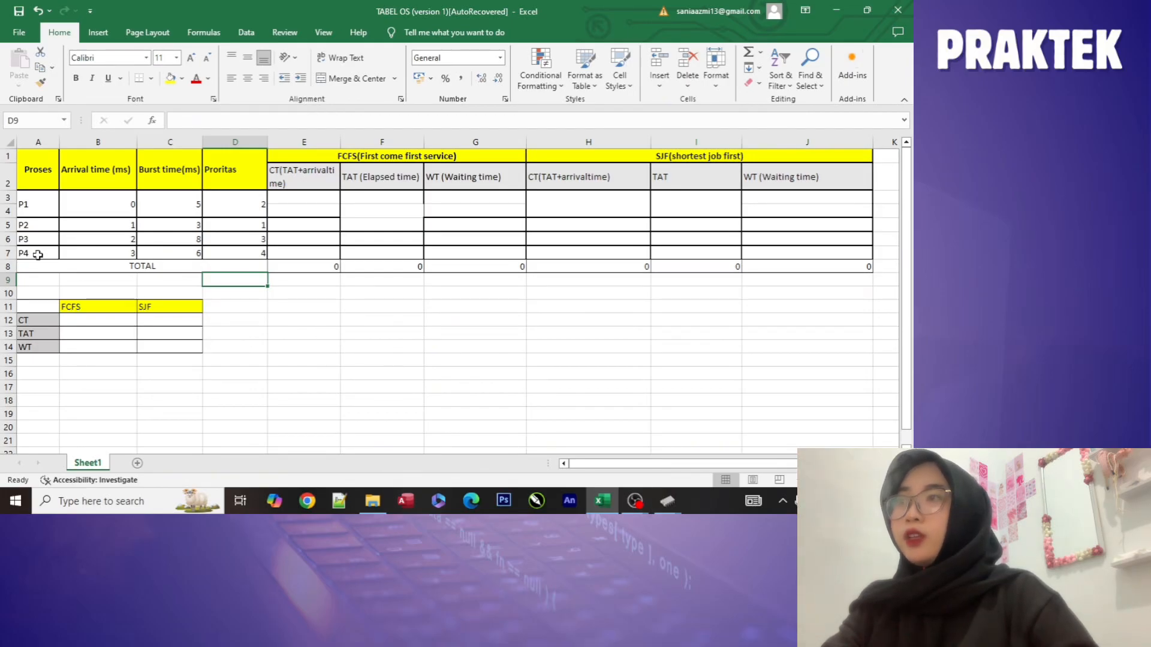
click(234, 199)
click(241, 180)
click(237, 205)
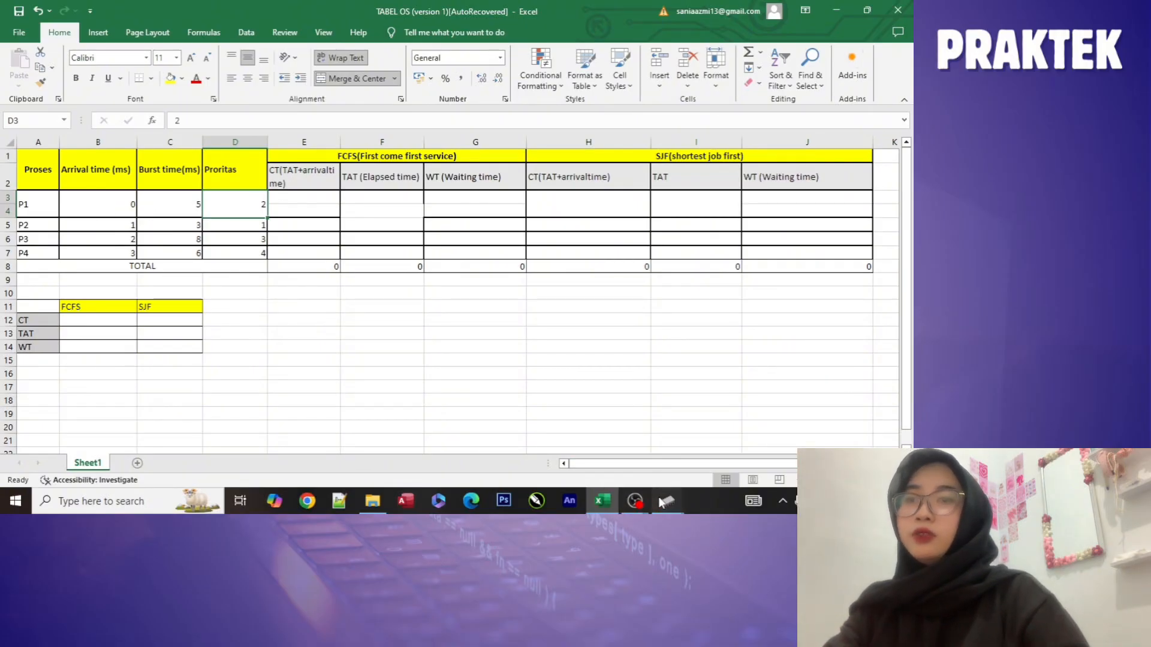
- Switch back to the OS simulator and create process P1 with priority 2 and a lifetime of 5 ticks
mouse_move(667, 500)
click(758, 419)
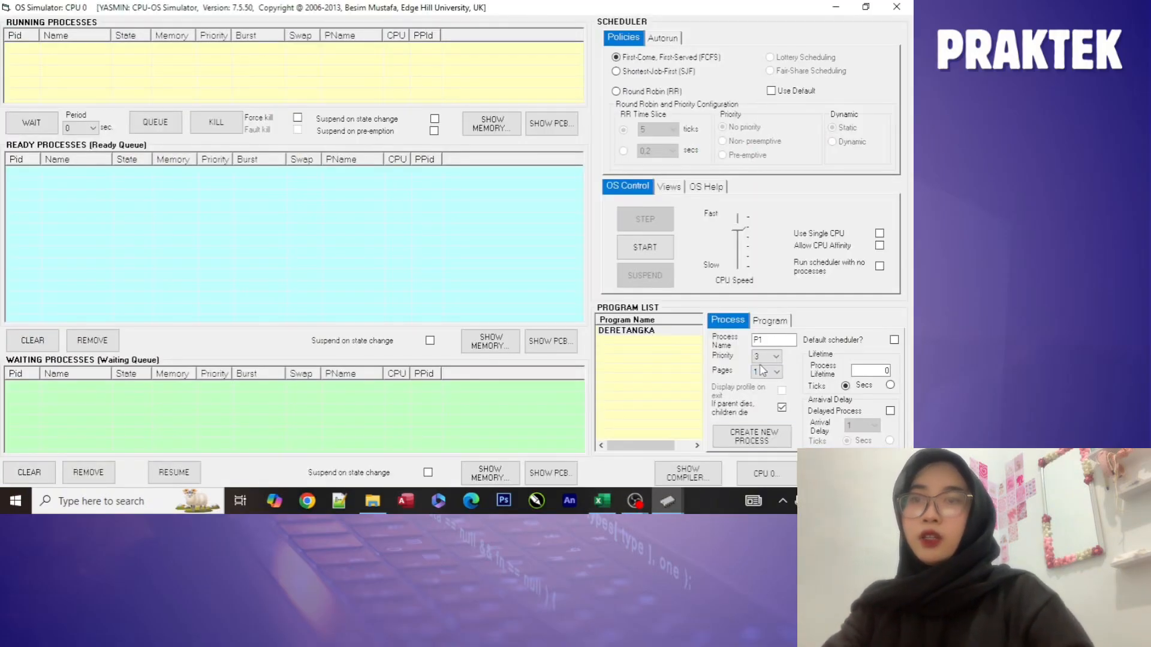
click(766, 357)
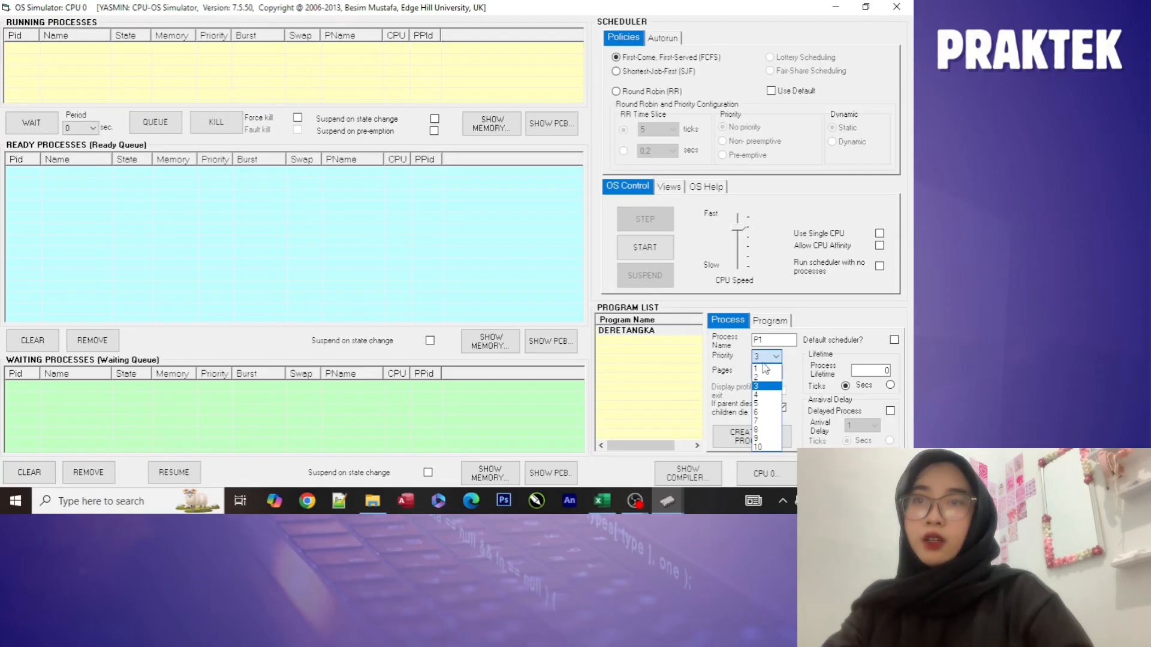
click(765, 378)
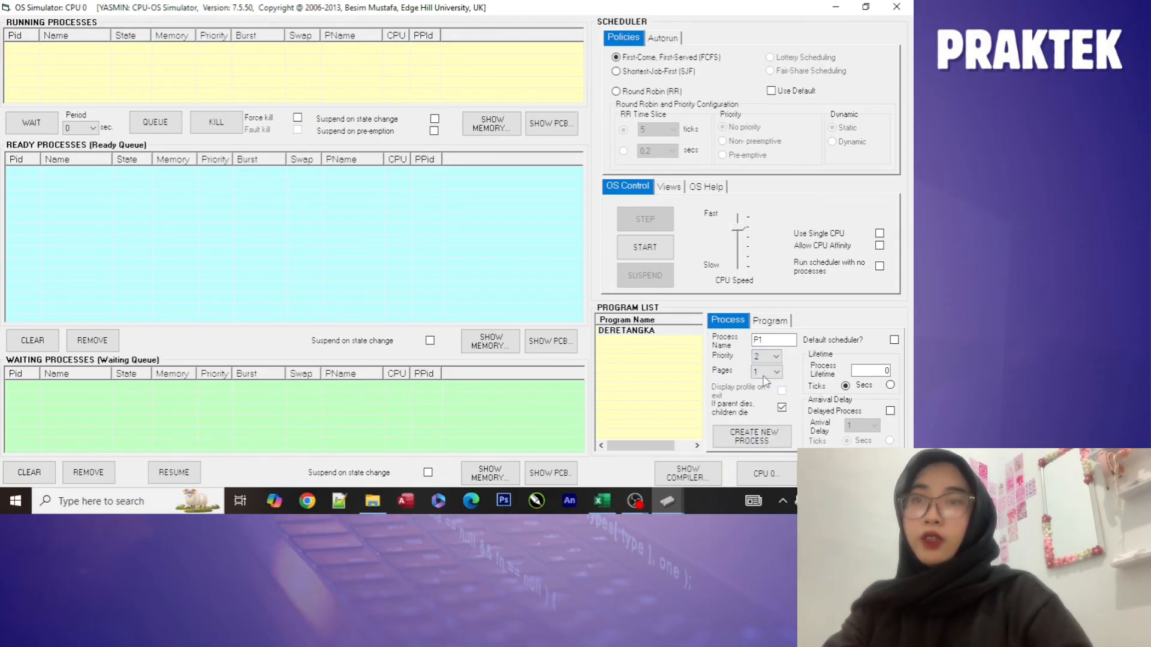
click(861, 372)
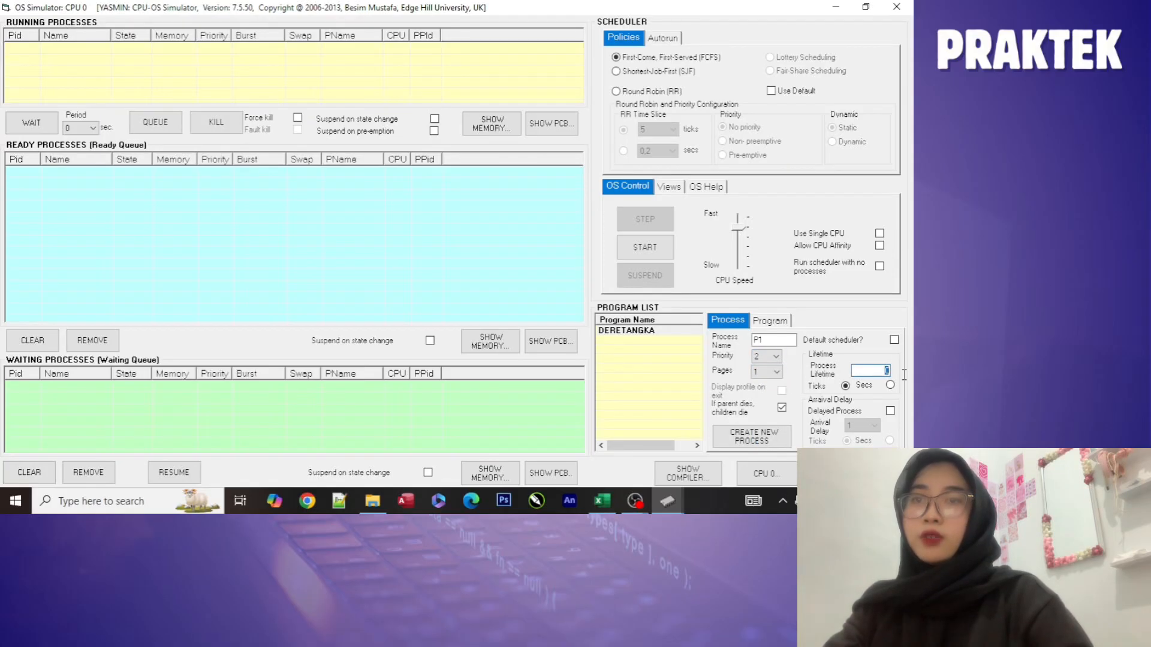
text(5)
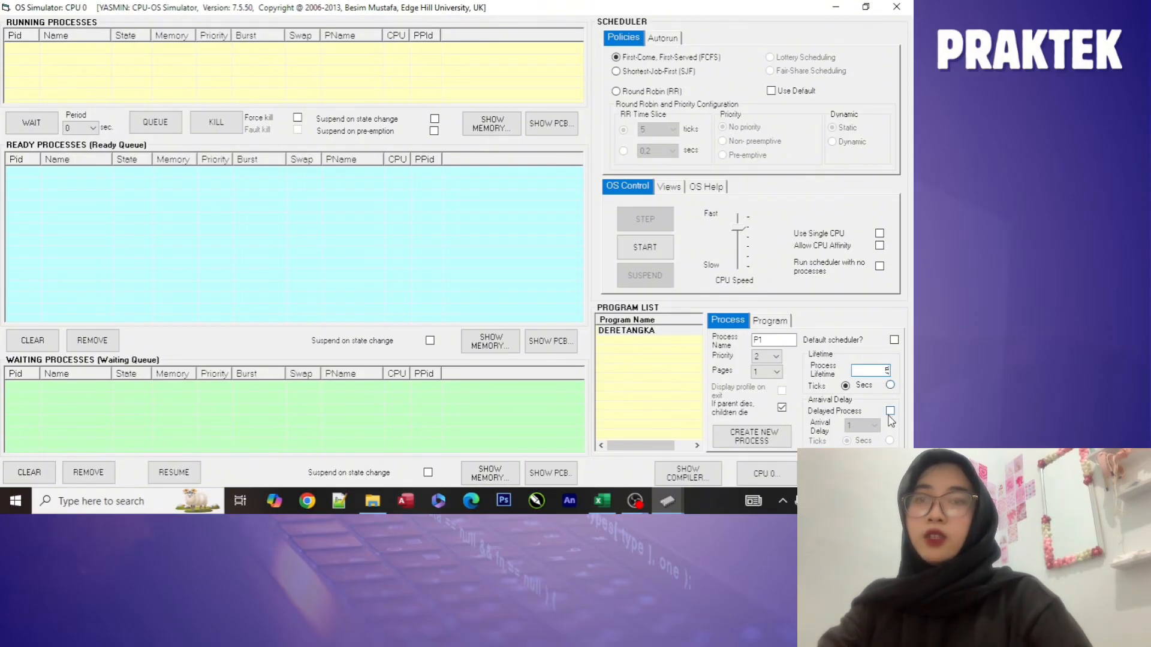
click(777, 436)
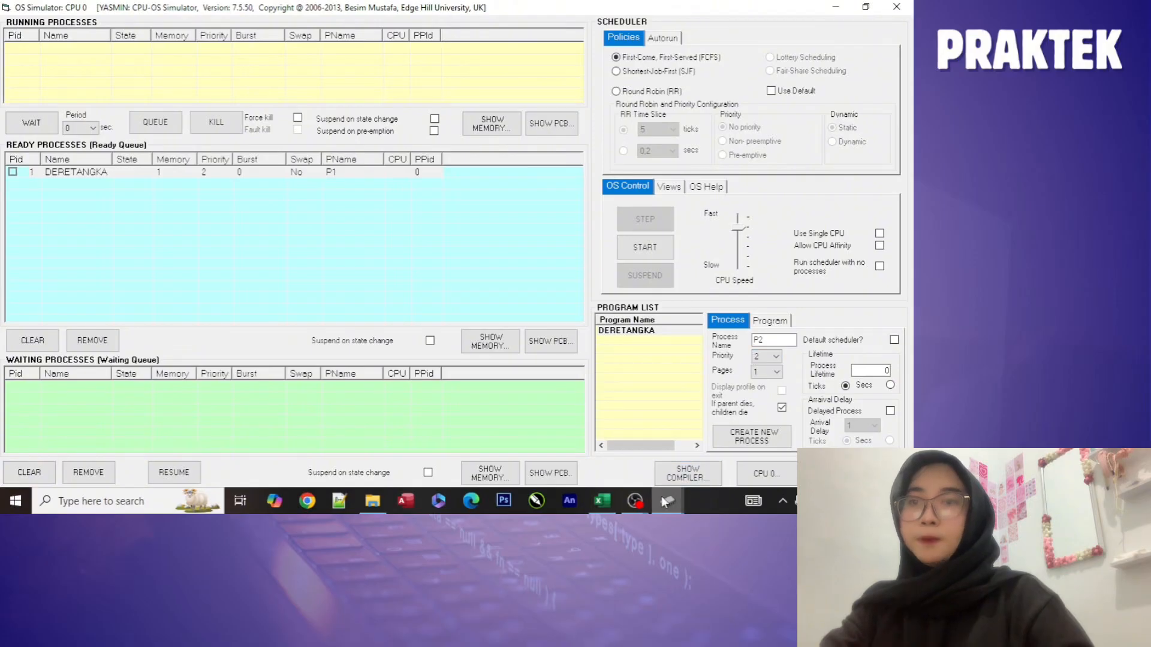
- Check P2's row in Excel, then set priority 1 and a lifetime of 3 ticks for P2 in the OS simulator
mouse_move(671, 507)
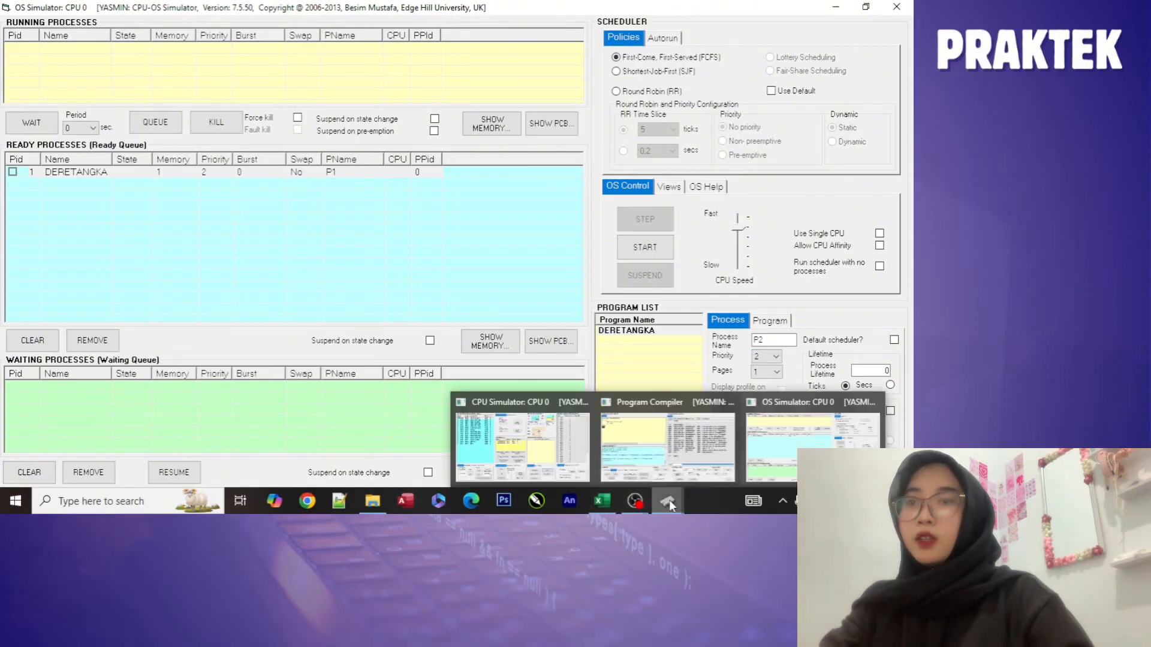
click(602, 500)
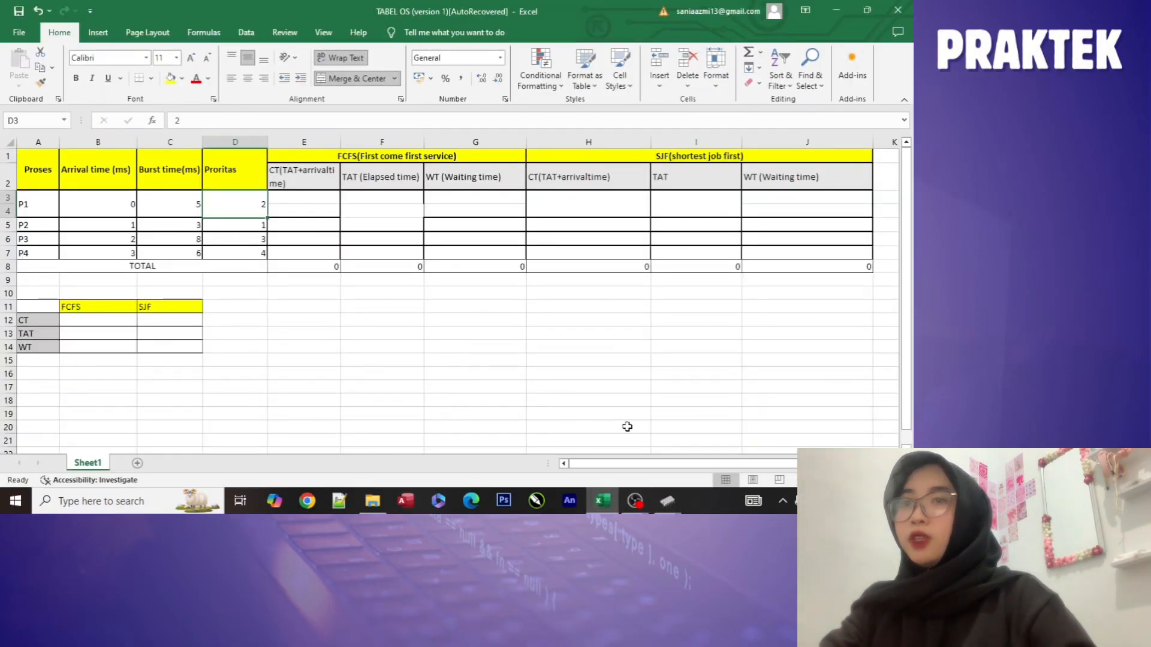
mouse_move(668, 510)
click(782, 432)
click(766, 356)
click(766, 369)
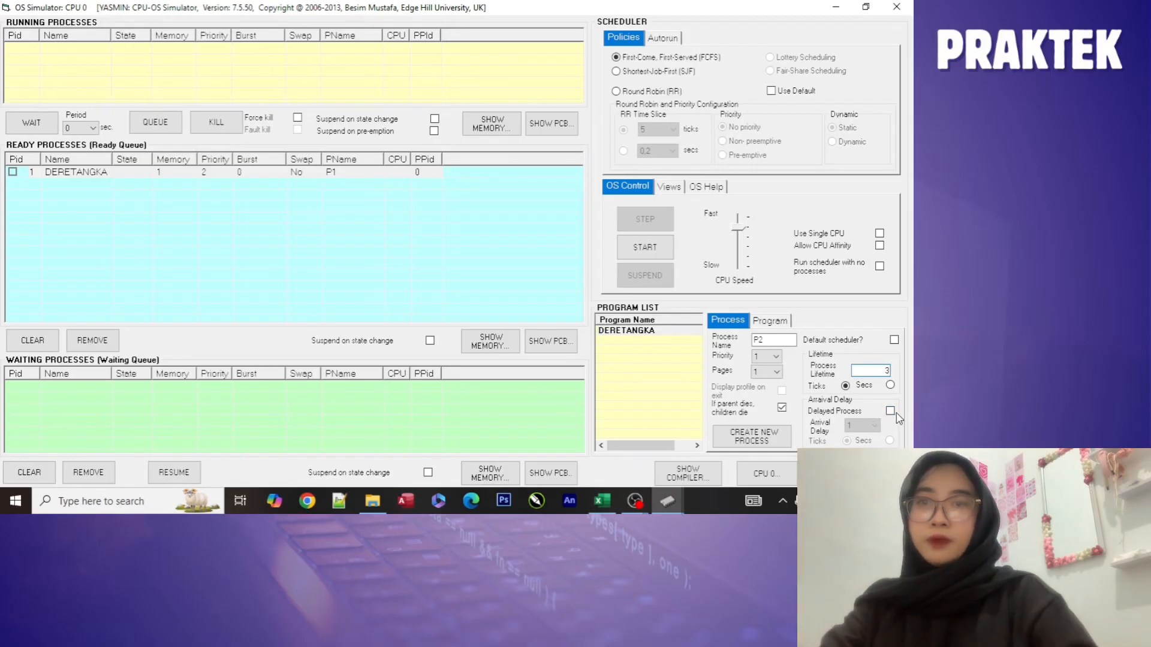
- Make P2 a delayed process with an arrival delay of 1 tick and create it
click(890, 411)
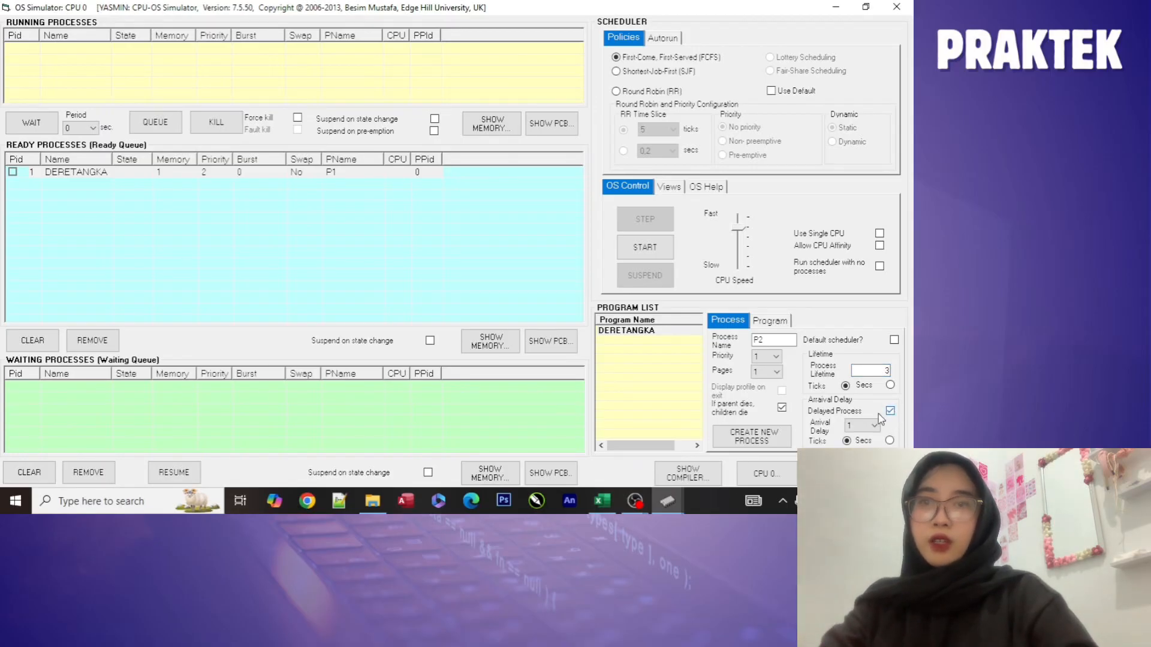
click(865, 427)
click(866, 426)
click(866, 426)
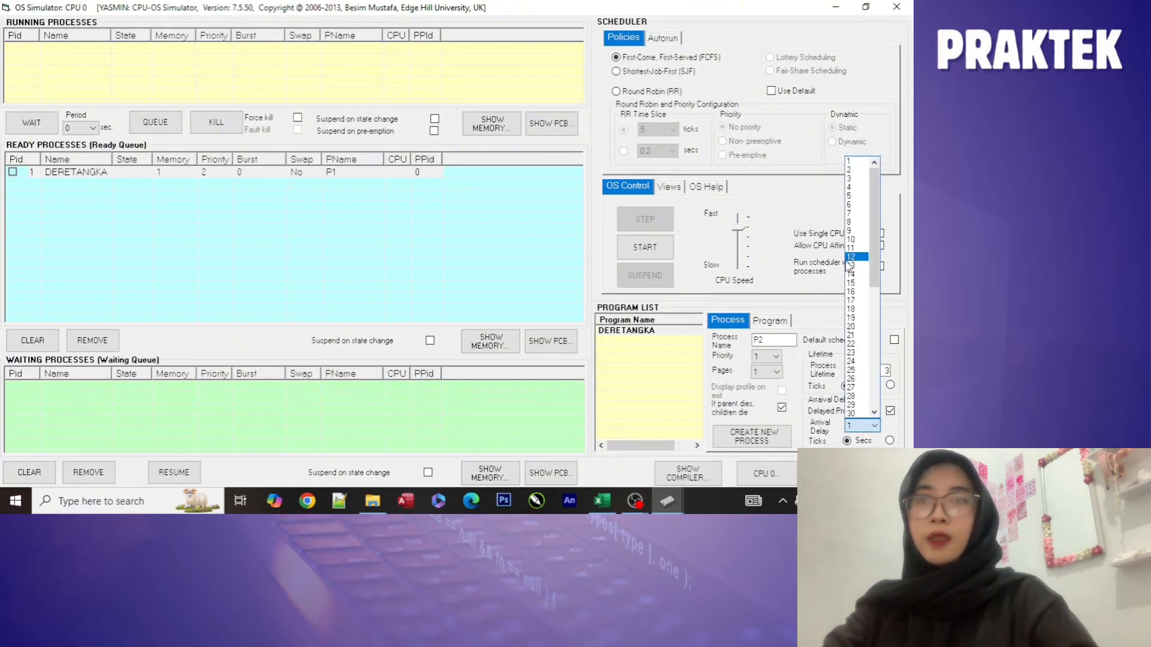
click(849, 163)
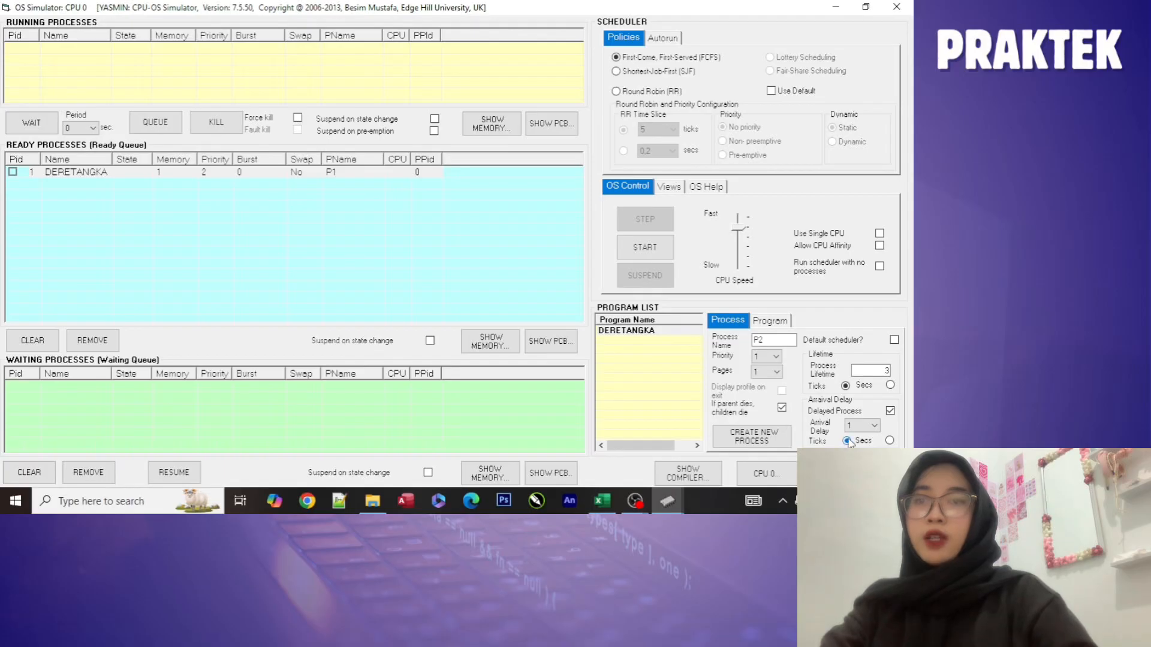
click(769, 442)
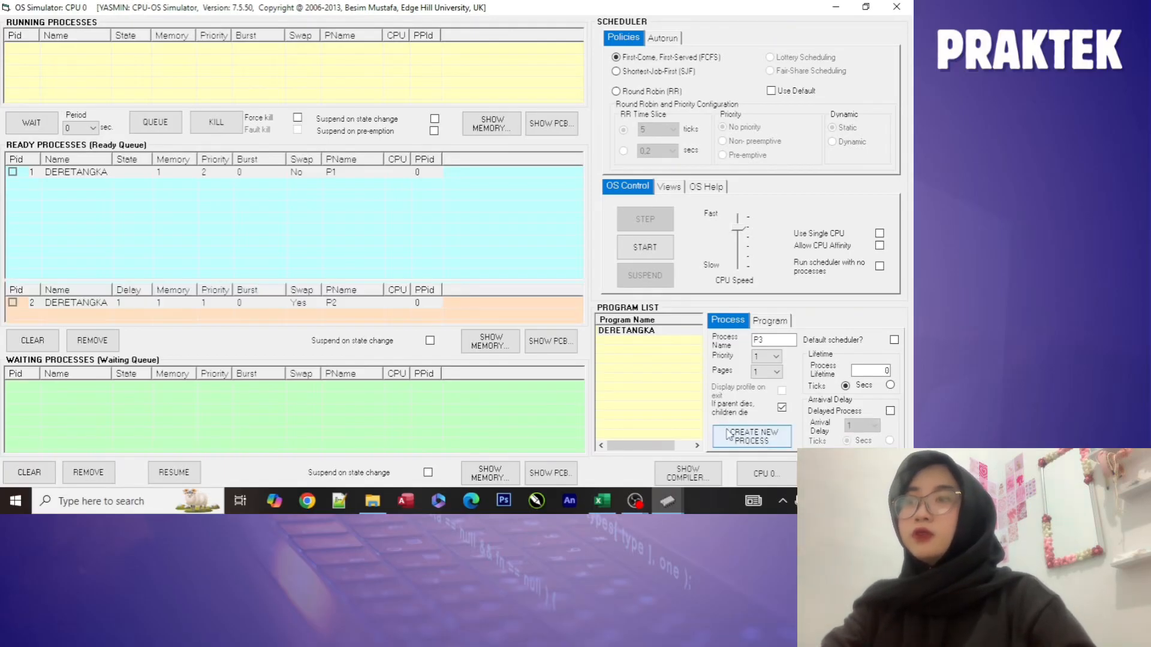
- Check P3's row in Excel, then set priority 3 and a lifetime of 8 ticks for P3 in the OS simulator
click(602, 501)
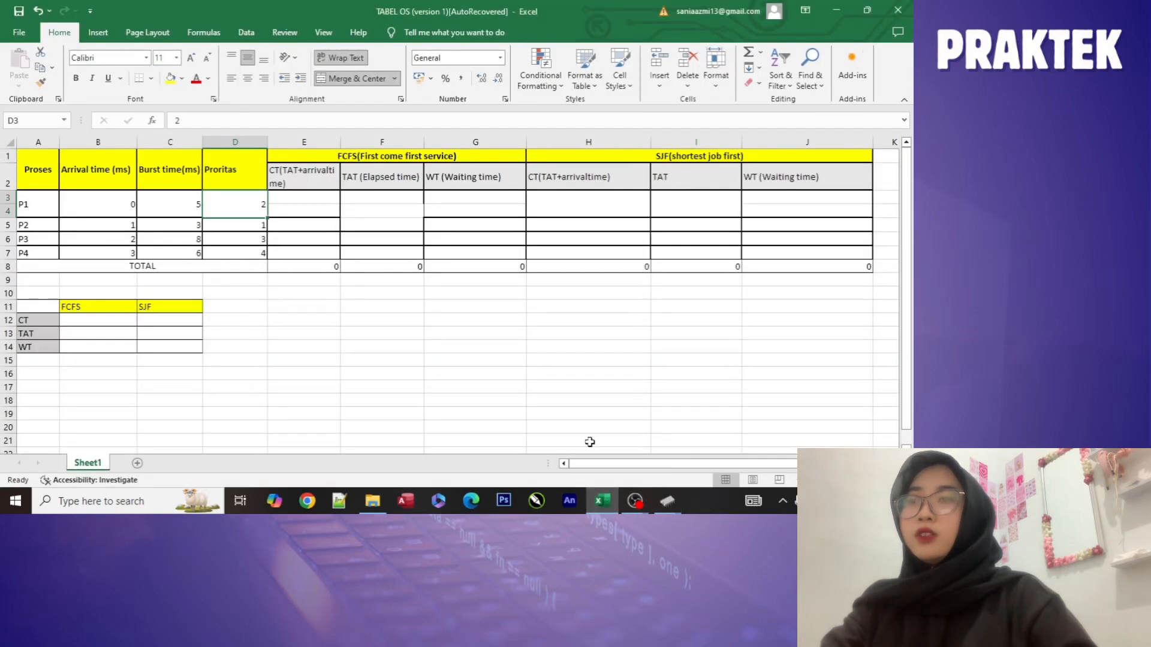
click(223, 241)
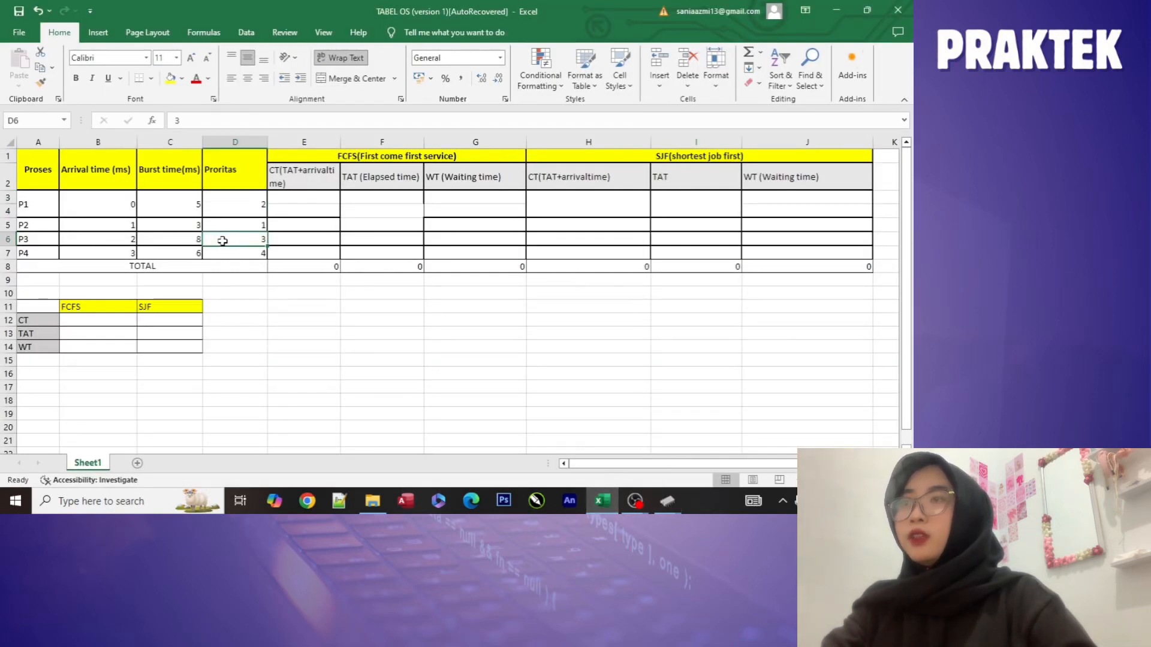
mouse_move(669, 507)
click(774, 467)
click(766, 358)
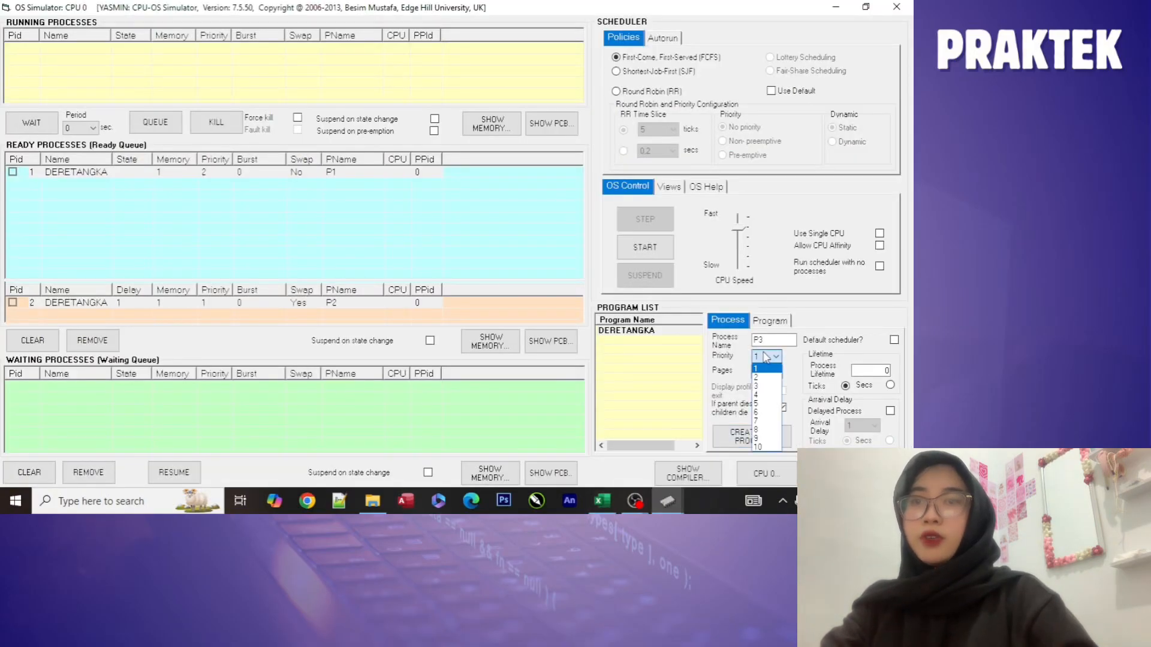
click(762, 387)
click(867, 372)
text(6)
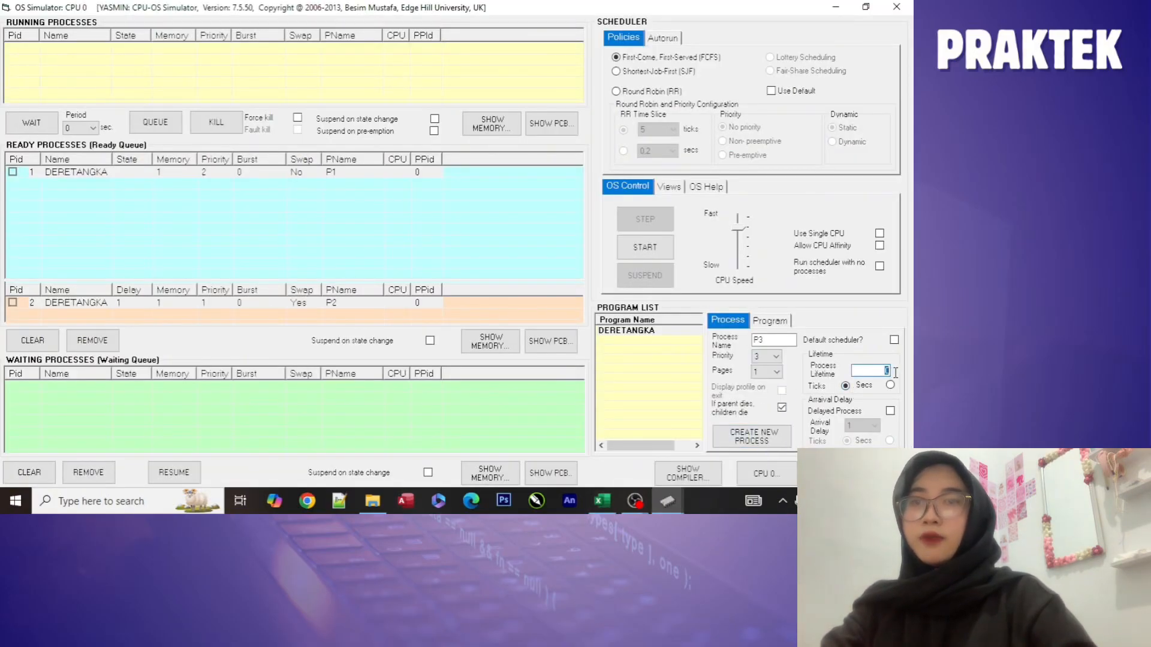
- Make P3 a delayed process with an arrival delay of 2 ticks, recheck the Excel table, and create the process
click(890, 411)
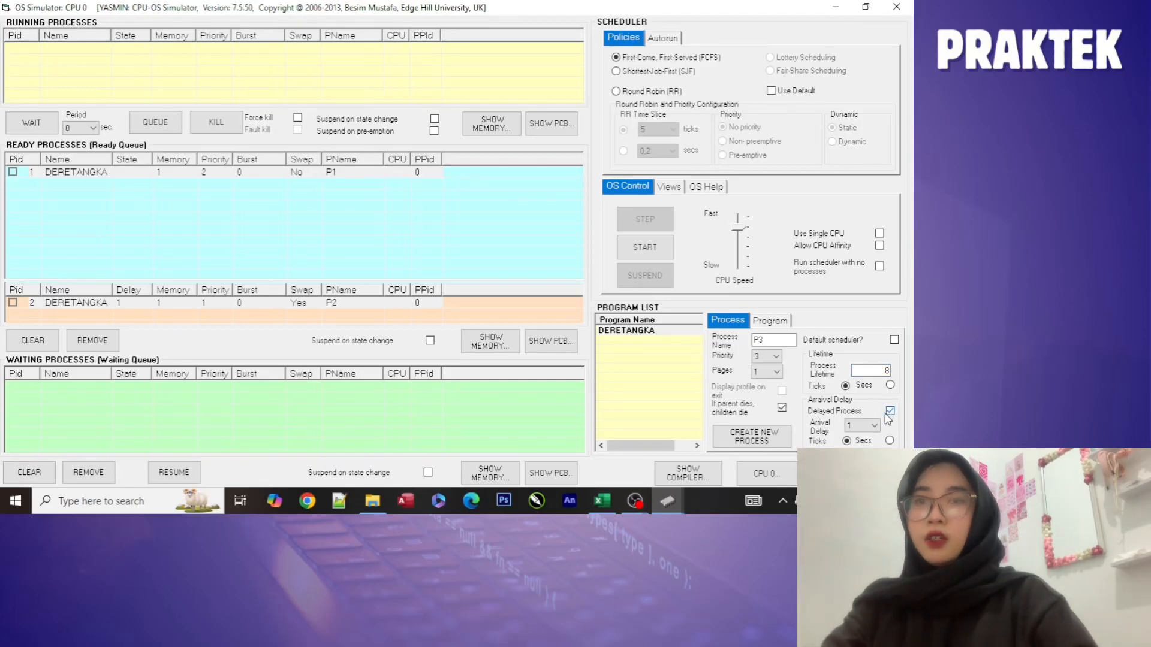
click(873, 425)
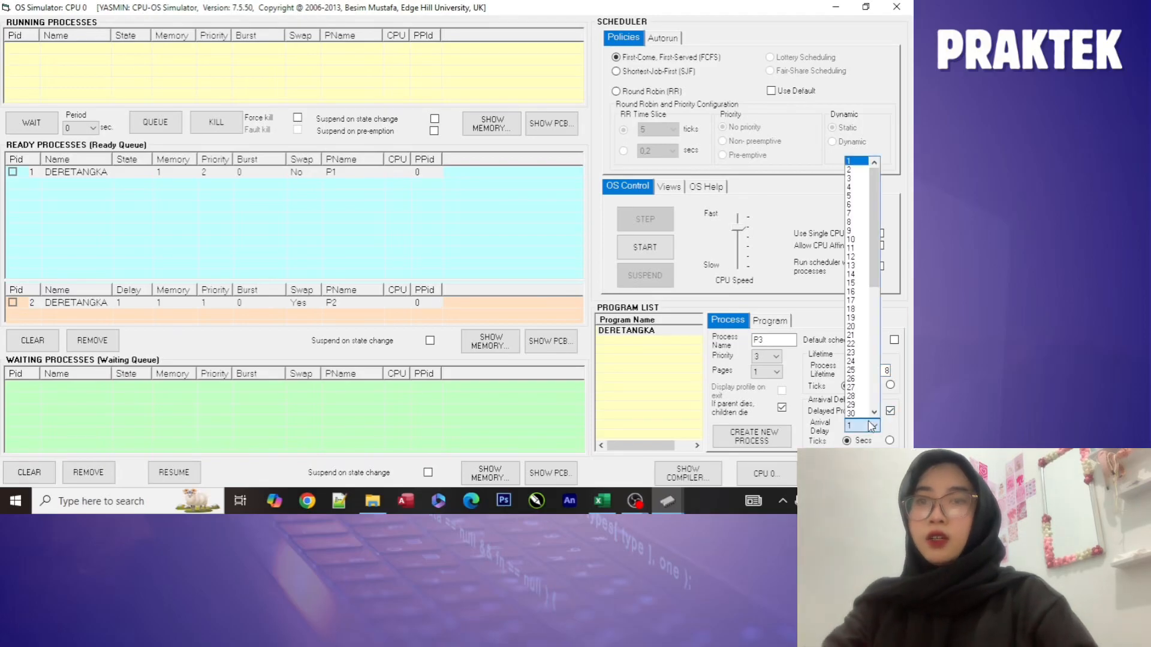
click(848, 171)
click(600, 502)
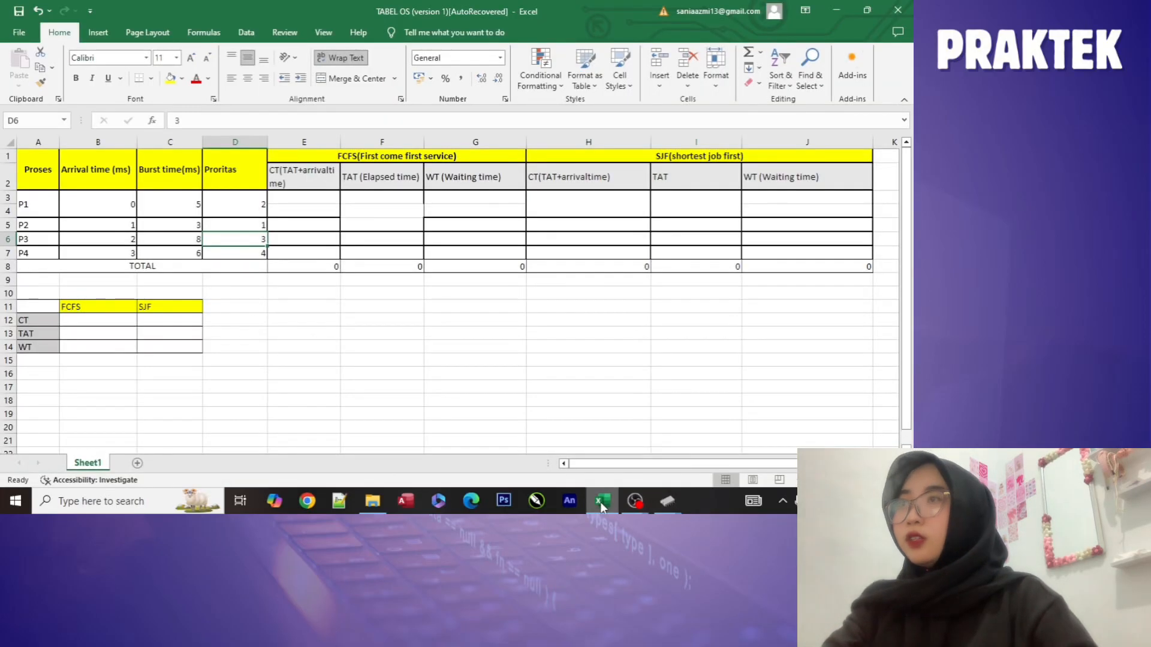
mouse_move(667, 500)
click(748, 413)
click(751, 436)
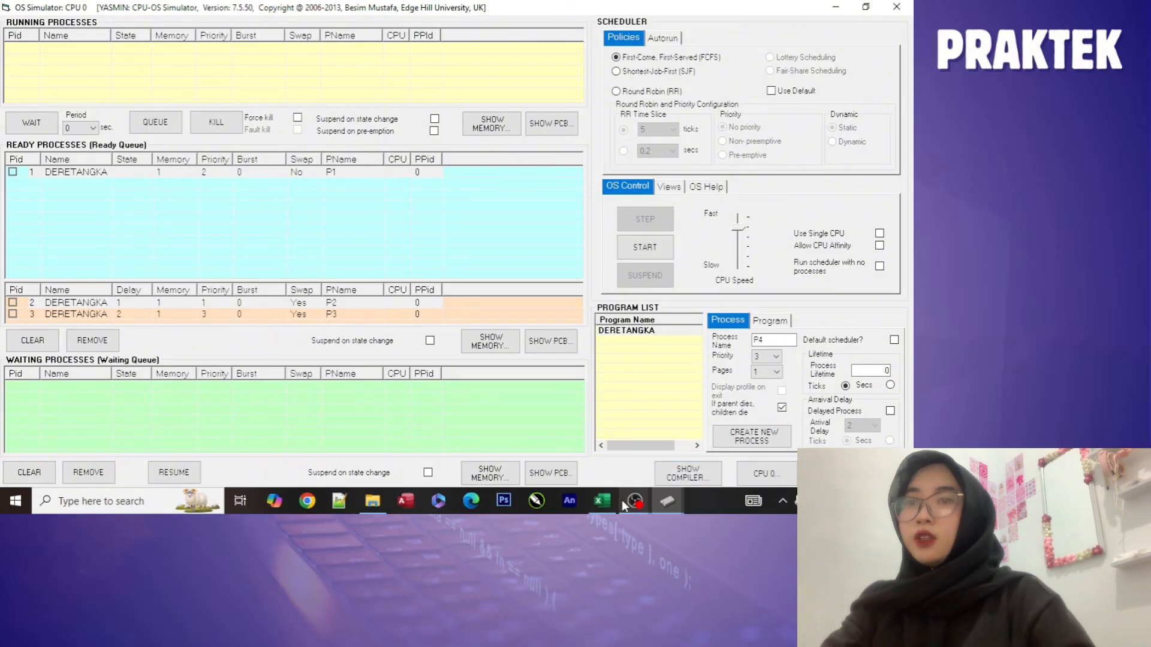
- Check P4's row in Excel, then set priority 4 and a lifetime of 6 ticks for P4 in the OS simulator
click(604, 502)
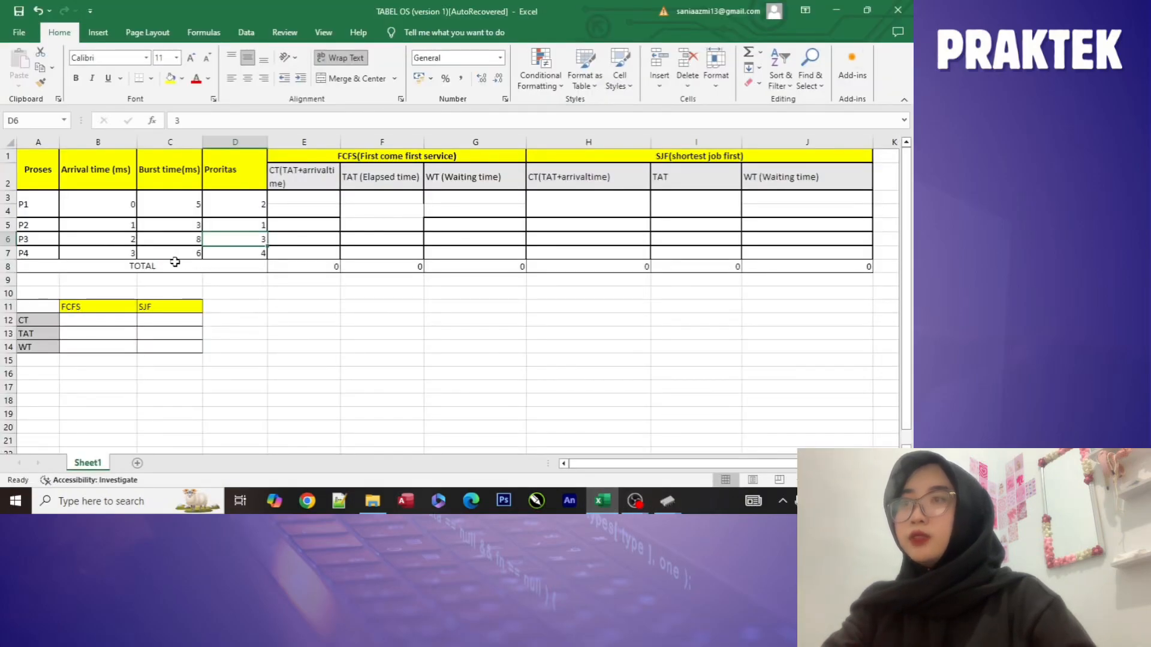
mouse_move(667, 501)
click(805, 426)
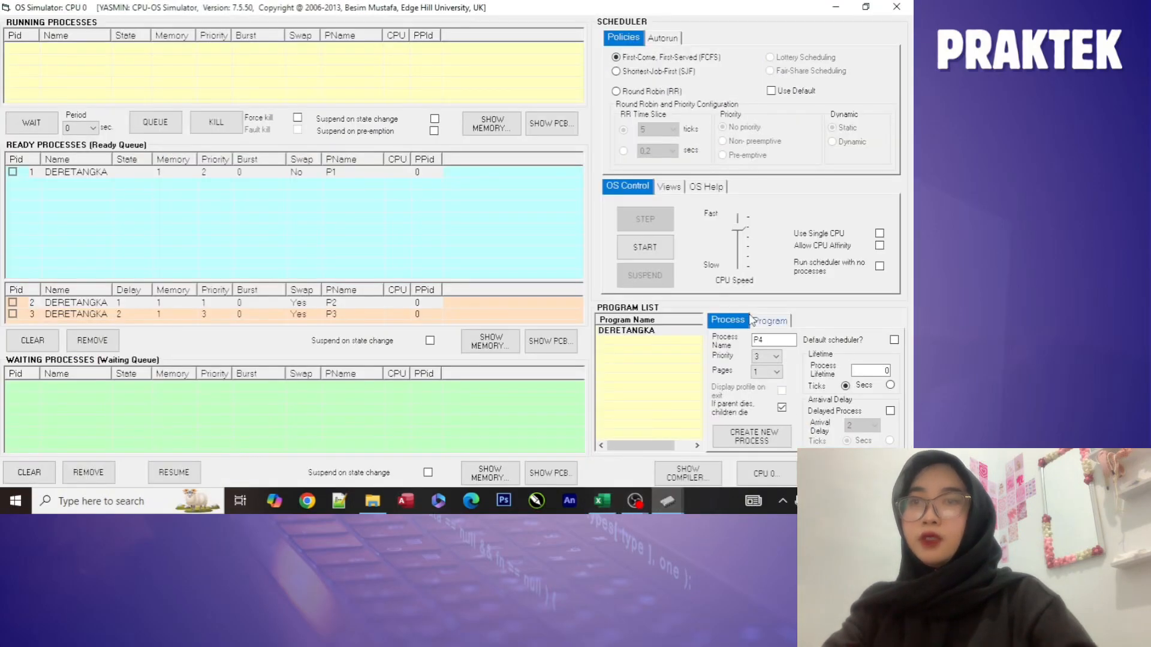
click(766, 356)
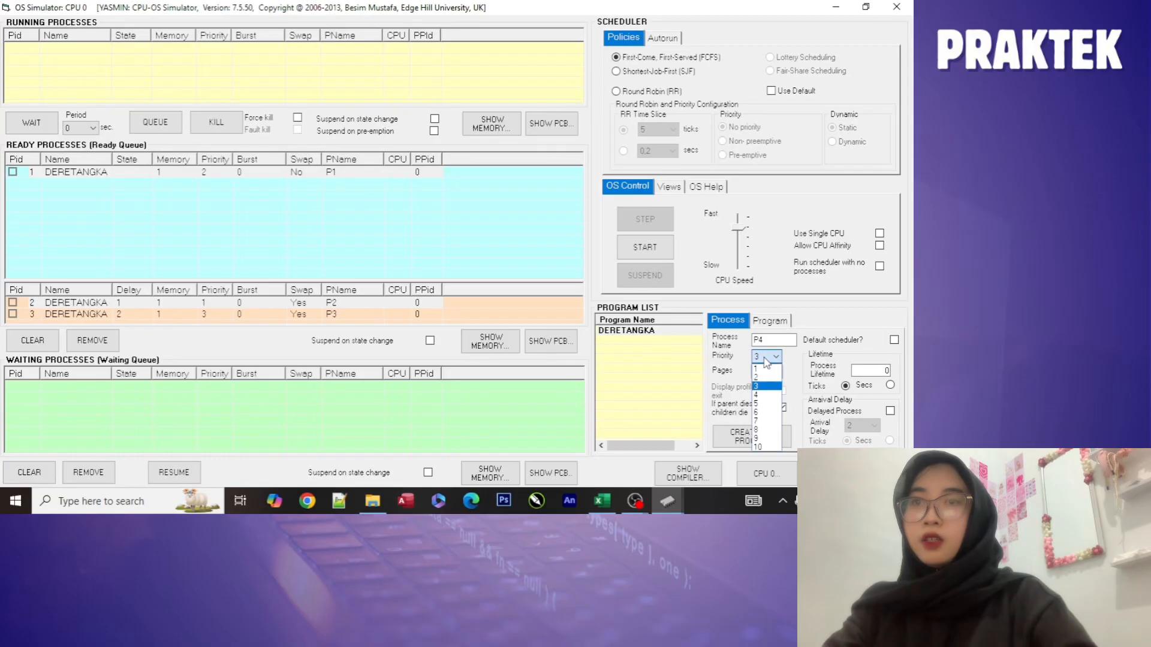
click(772, 397)
drag(868, 373, 888, 373)
text(6)
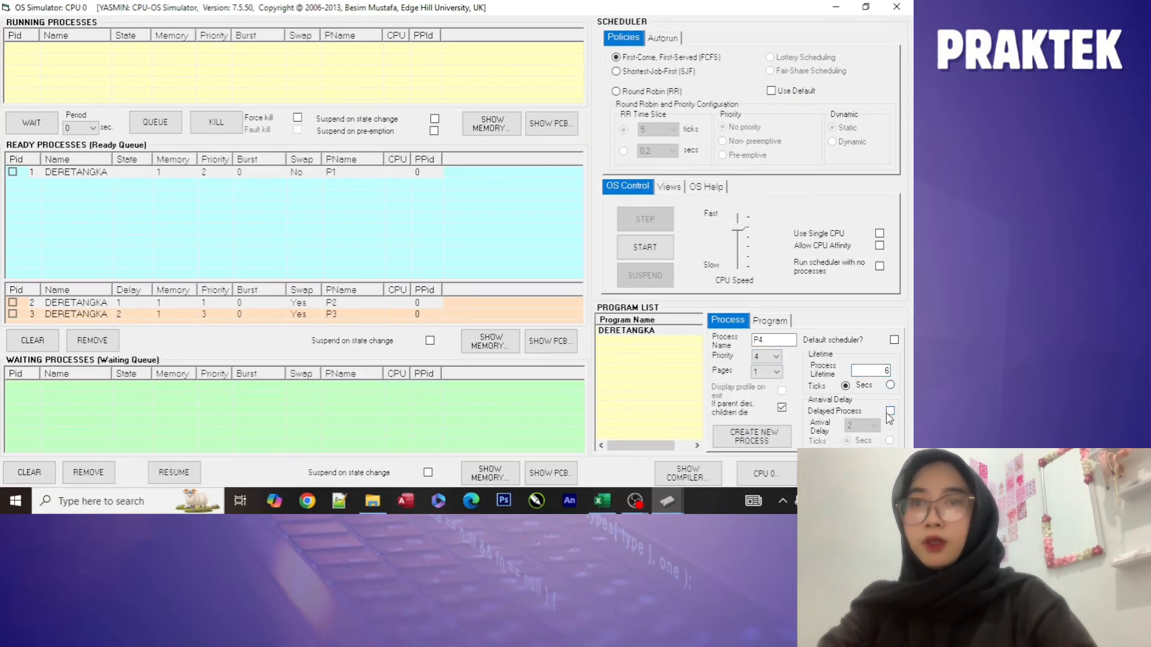
- Make P4 a delayed process with an arrival delay of 3 ticks and create it
click(890, 411)
click(863, 426)
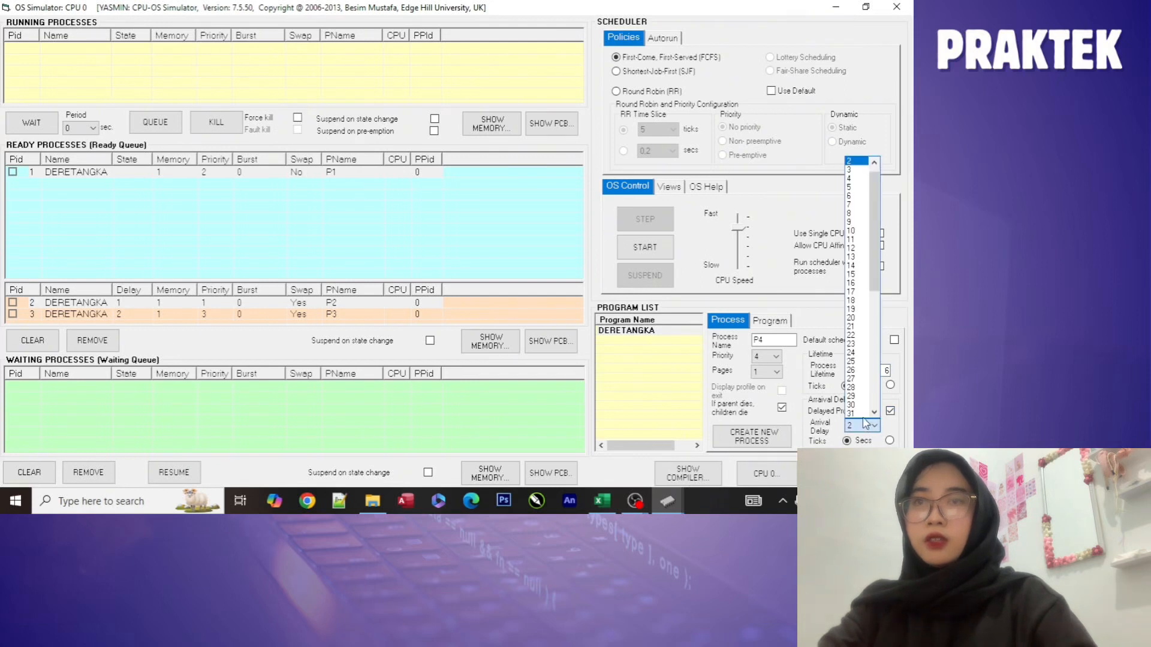
click(848, 171)
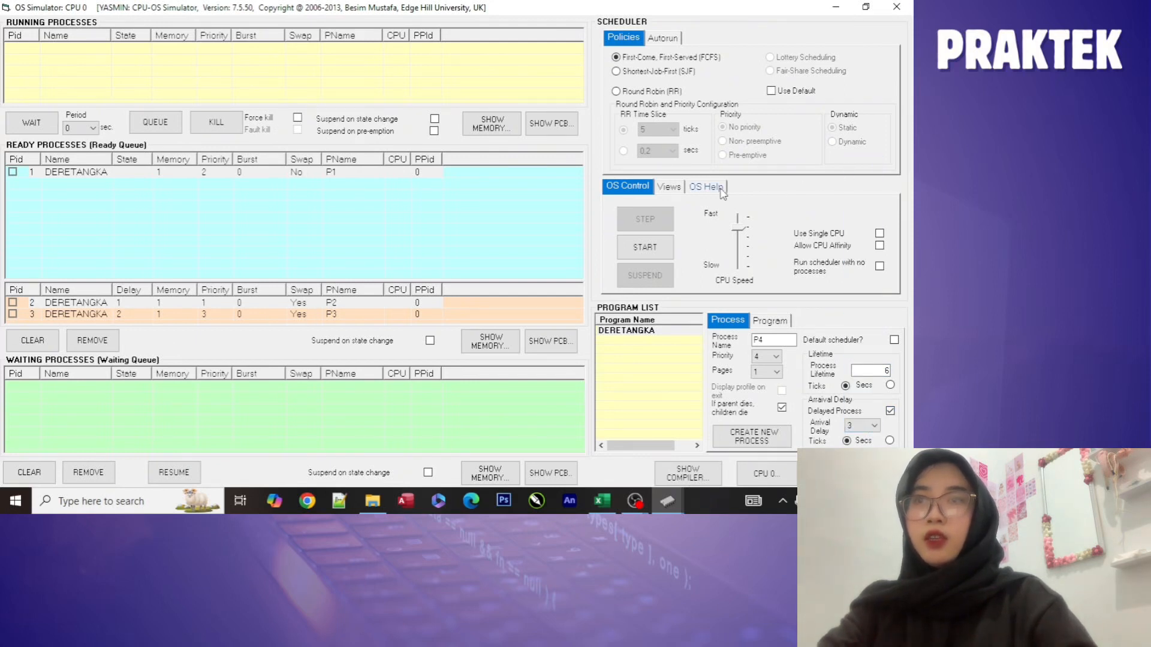
click(779, 444)
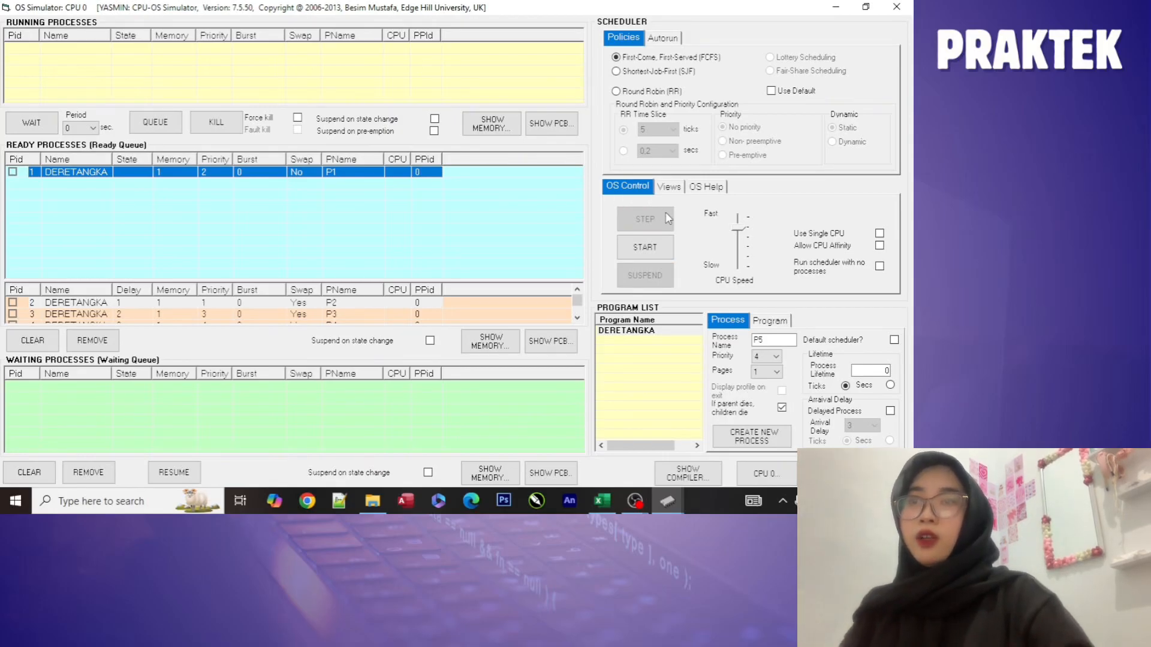
- Run the FCFS scheduler on processes P1 to P4 and stop it once the ready queue is empty
click(669, 249)
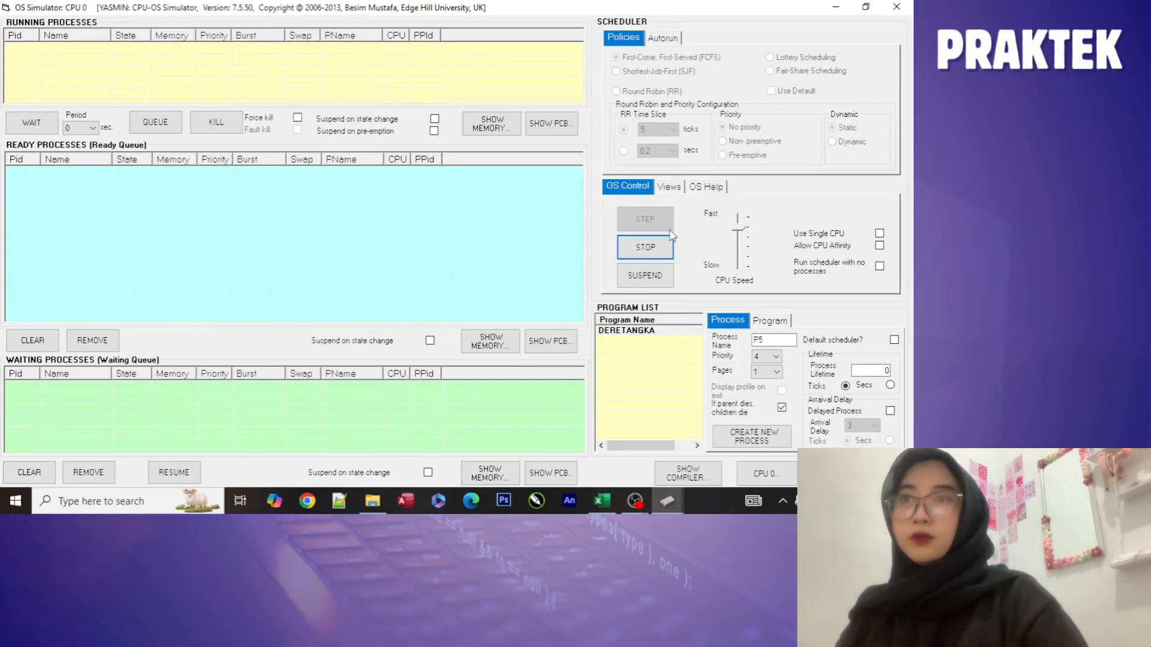
click(552, 243)
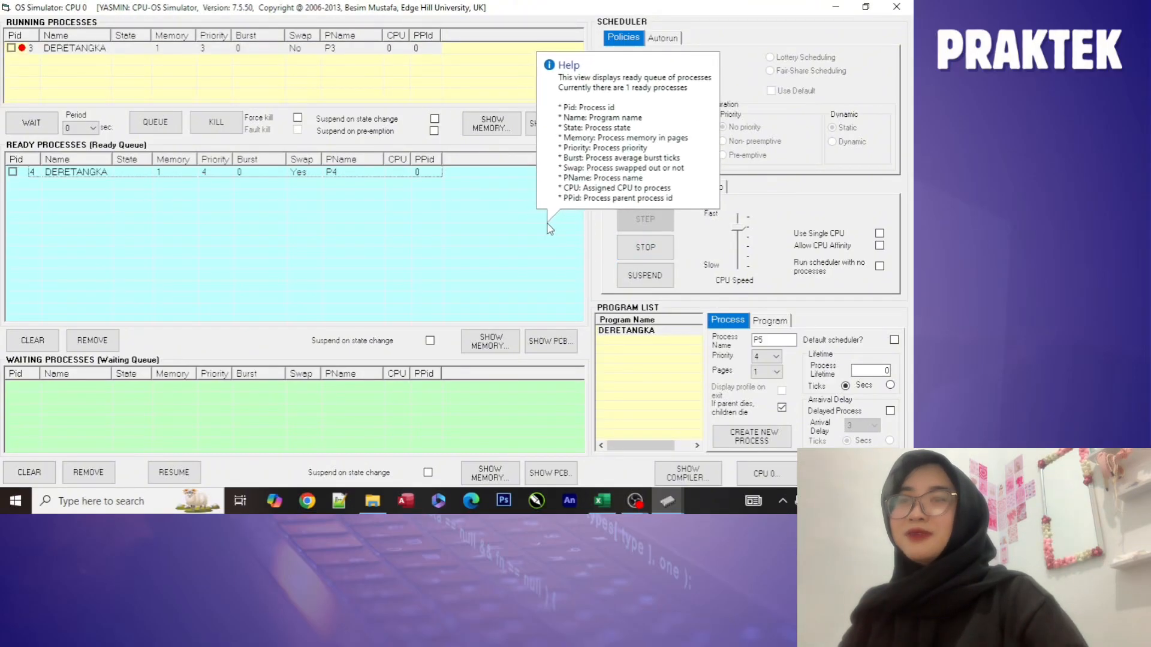
click(670, 187)
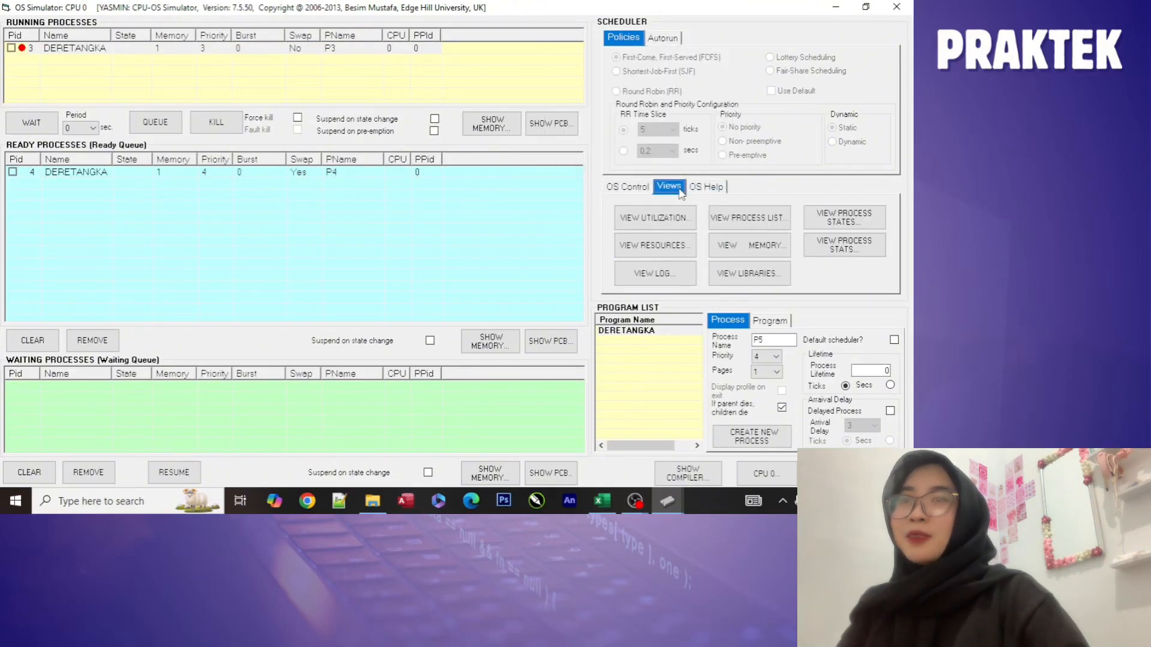
click(627, 186)
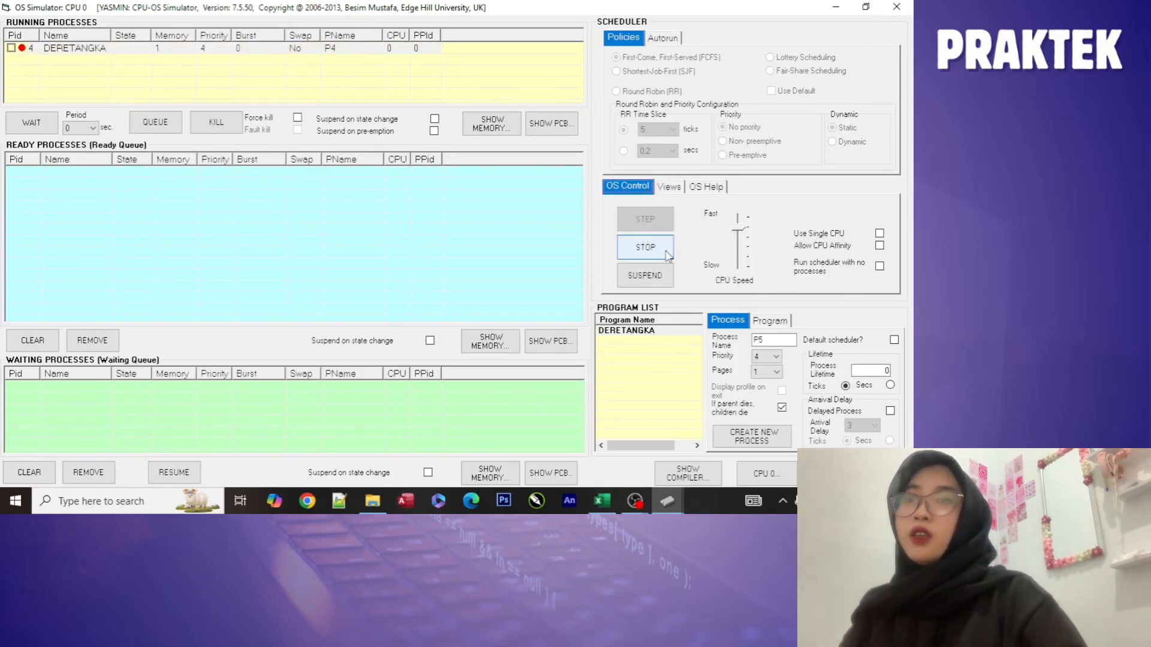
click(647, 250)
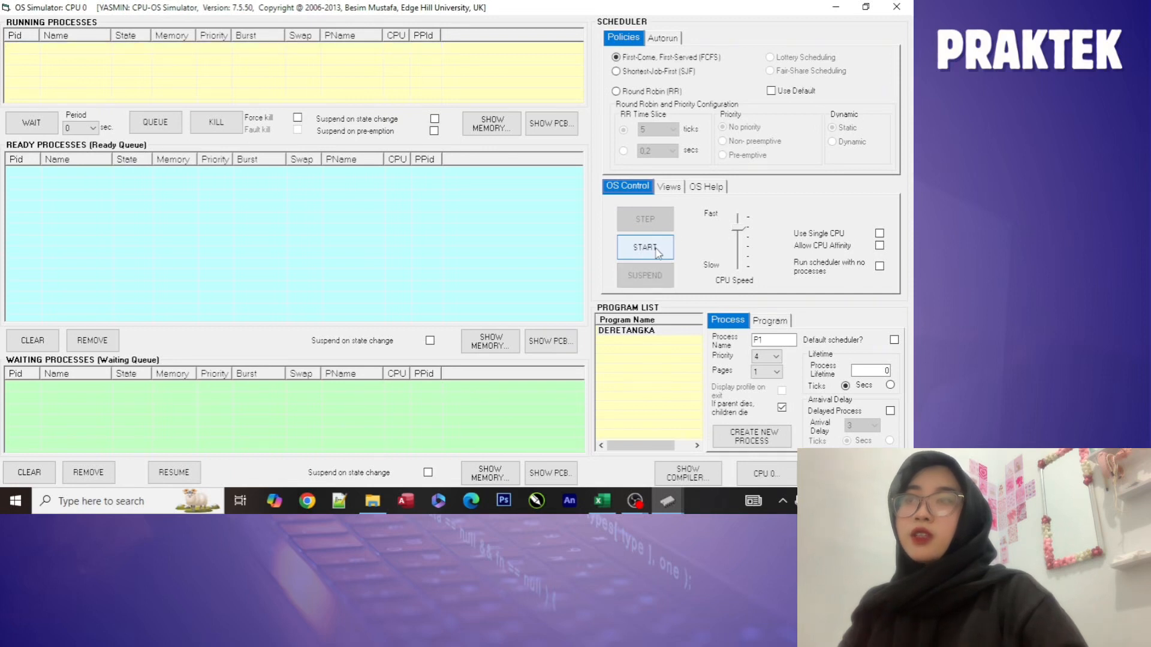
- View the process list and the process statistics, examine the waiting time chart, and close the statistics
click(669, 187)
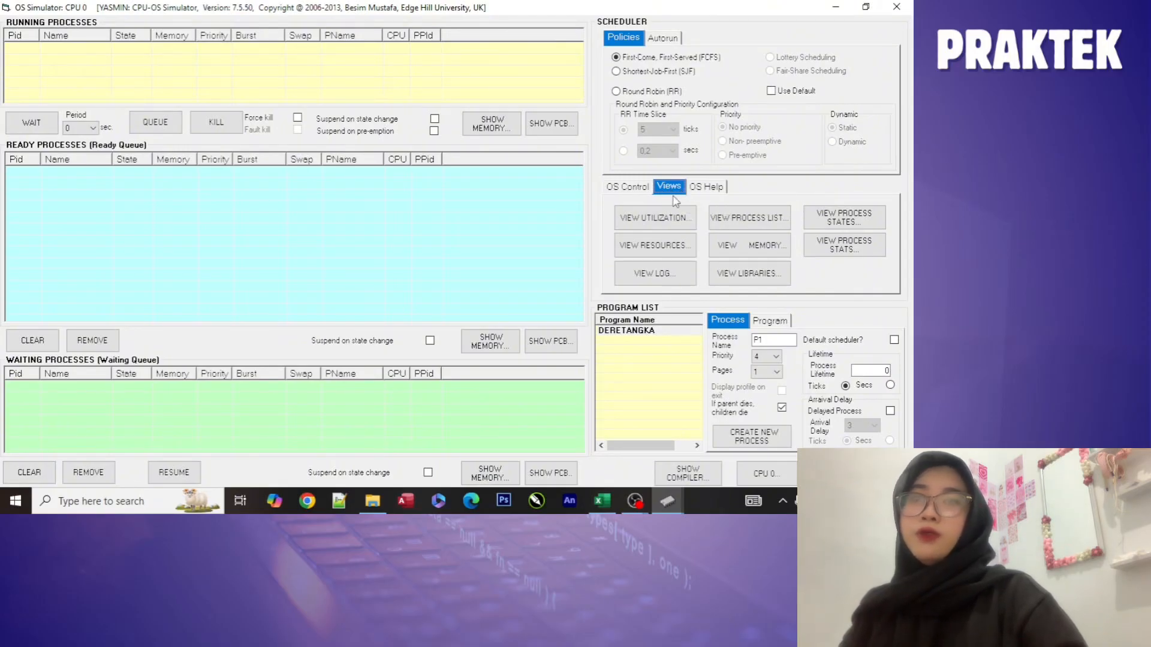
click(654, 222)
click(756, 224)
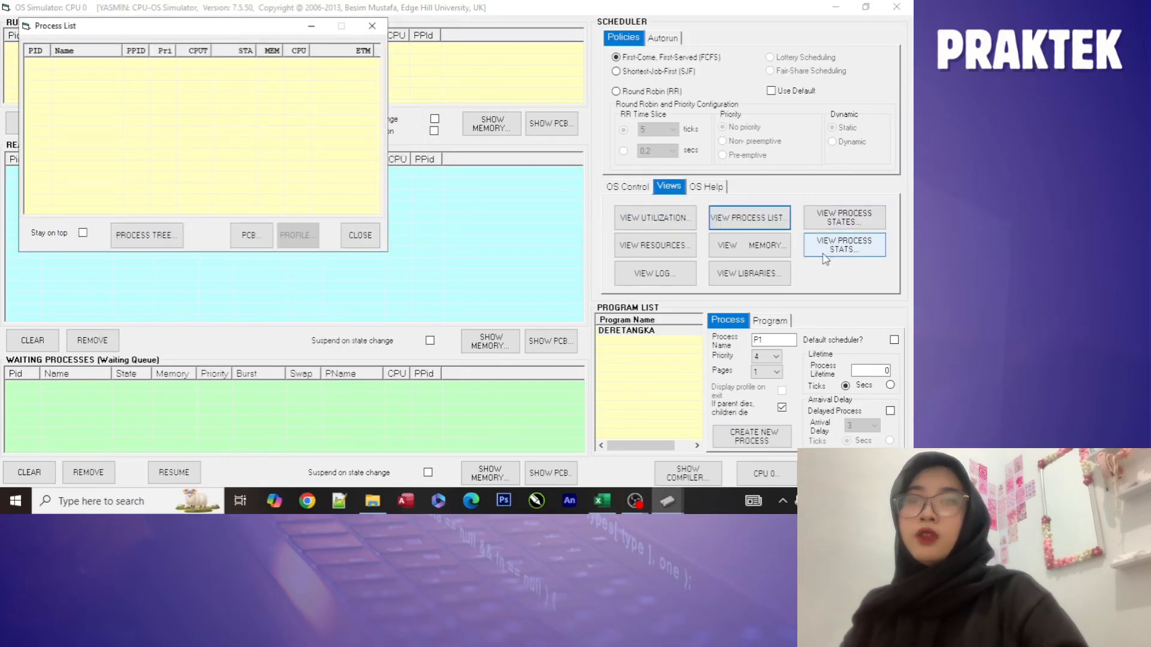
click(858, 255)
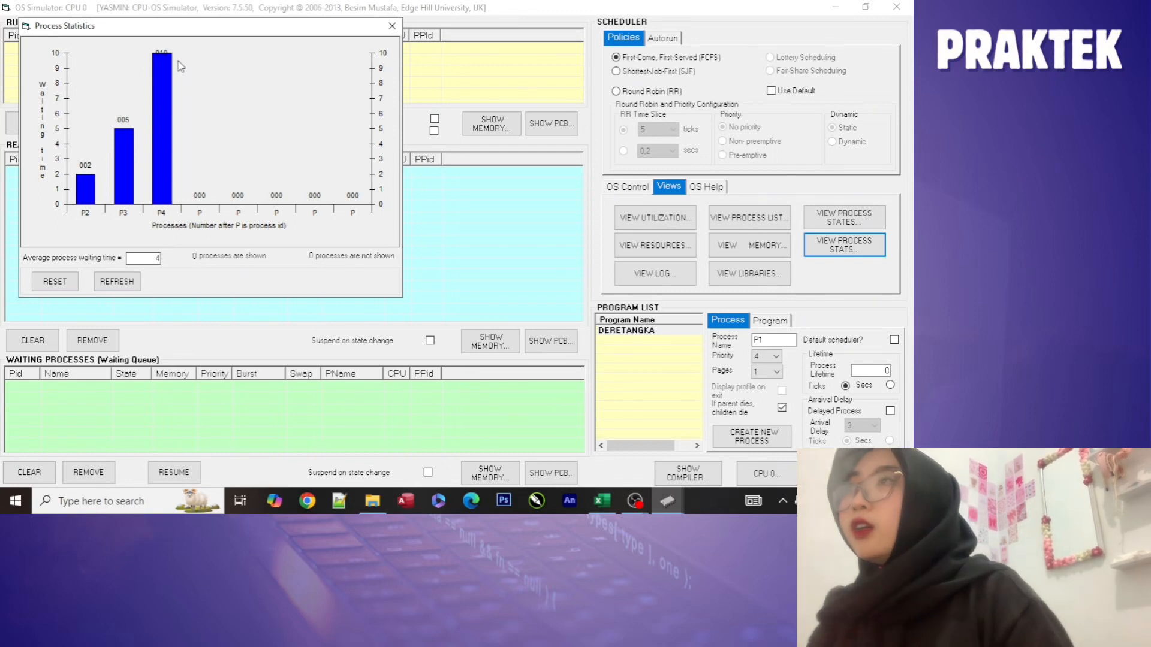
click(391, 26)
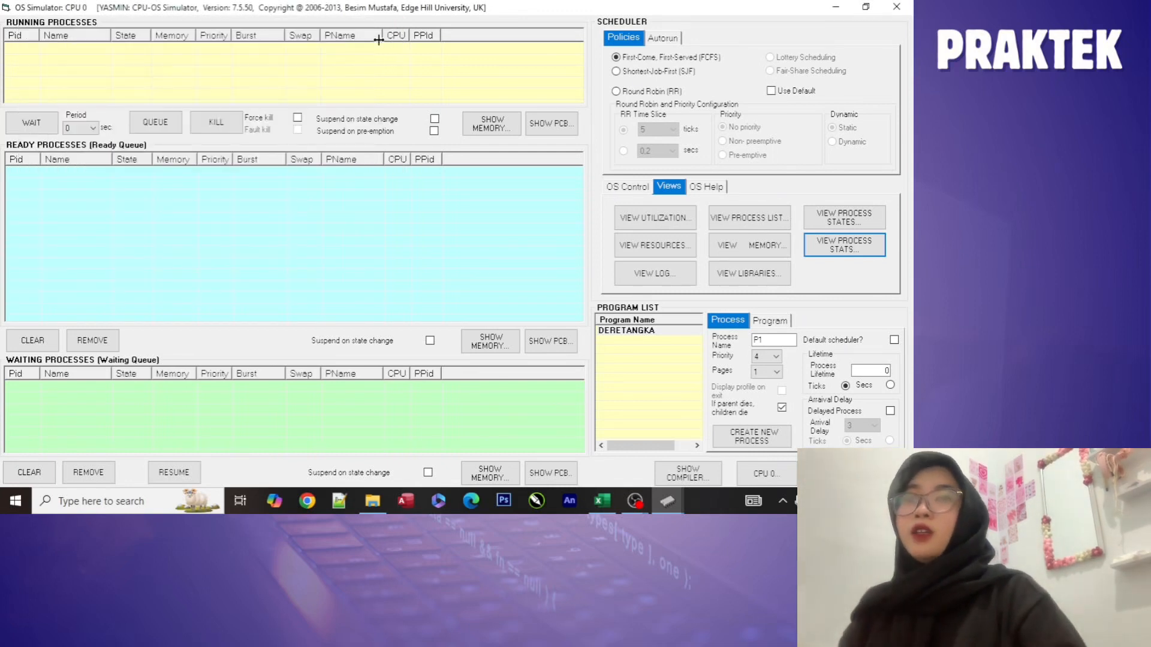
- Open the OS activity log, maximize it, and examine the scheduling scheme and each process's elapsed and waiting times
click(636, 279)
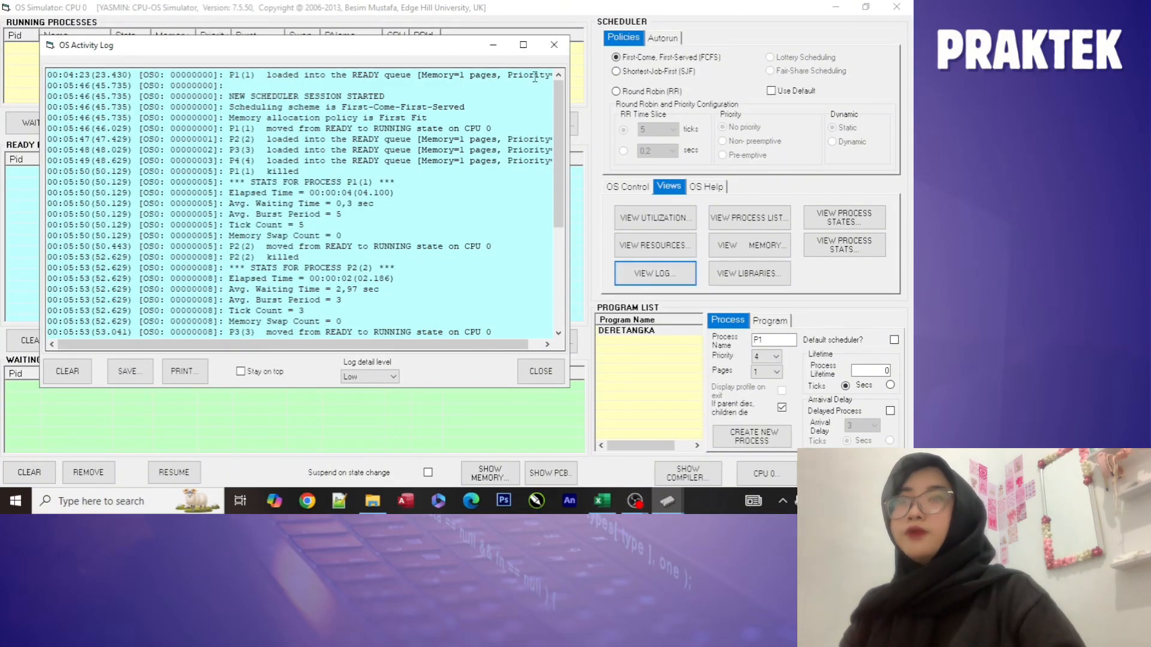
click(523, 45)
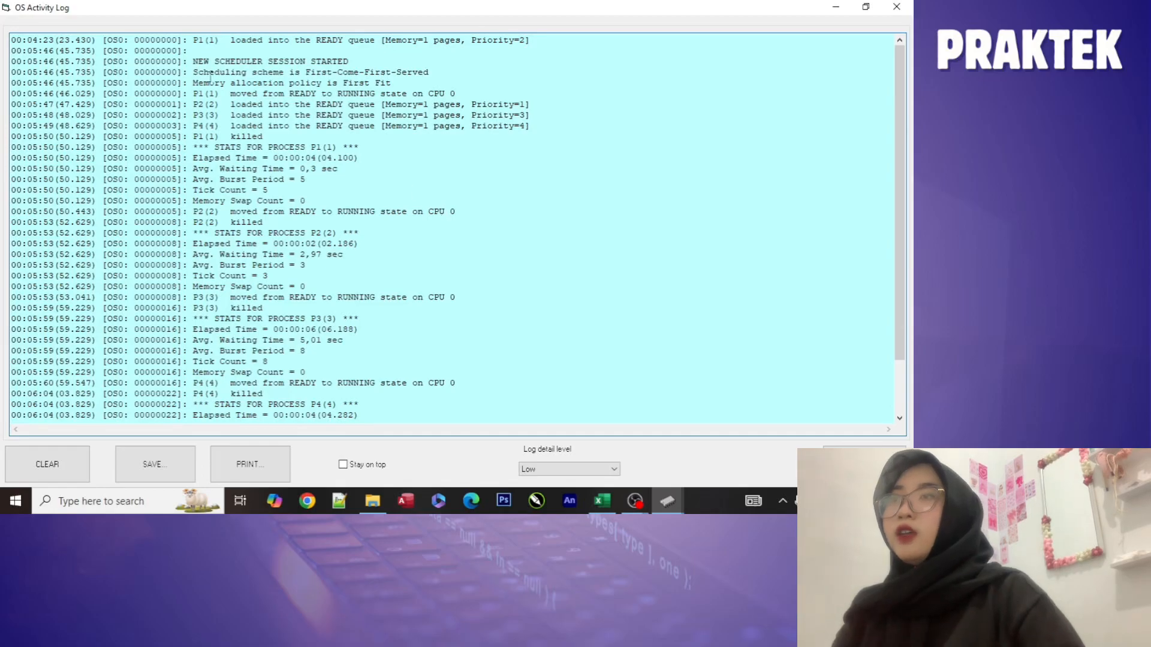
drag(304, 72, 460, 76)
click(327, 169)
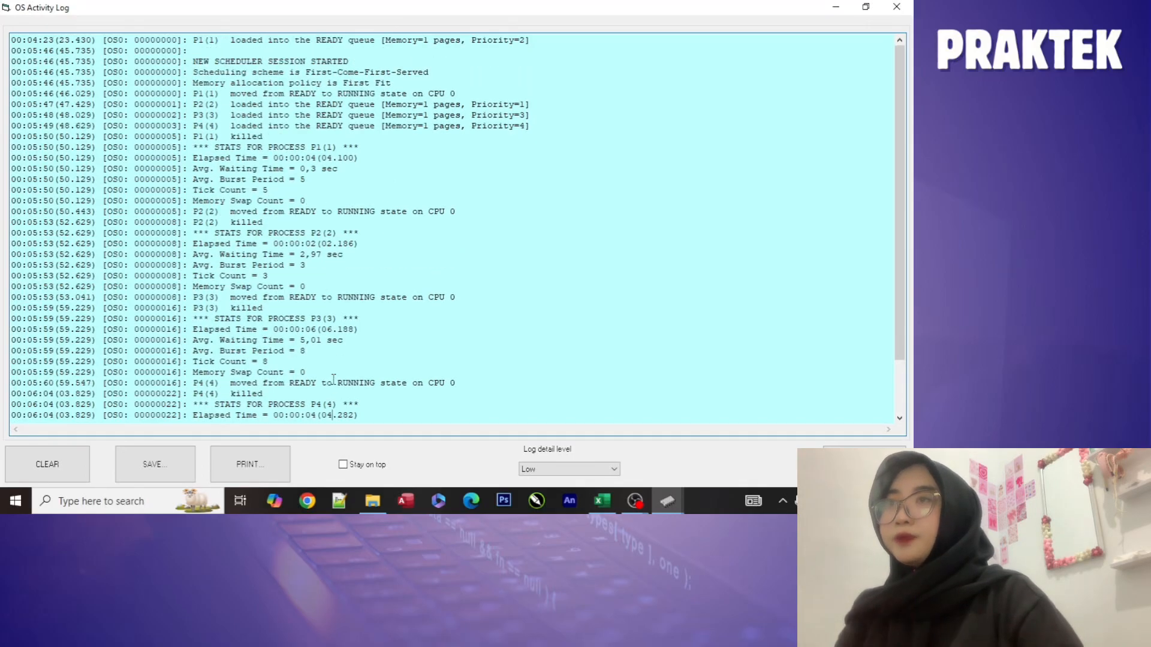
- Switch to the Excel workbook and examine the FCFS columns for CT, TAT and WT, undoing any accidental cell change
click(603, 501)
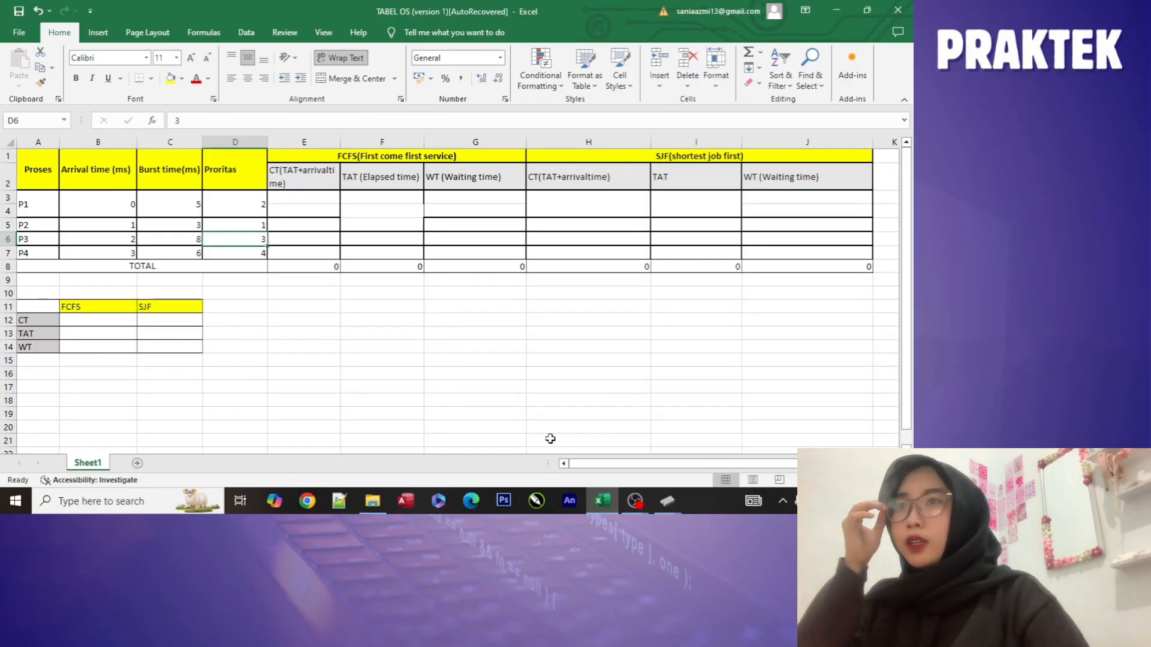
click(517, 413)
click(402, 342)
click(344, 290)
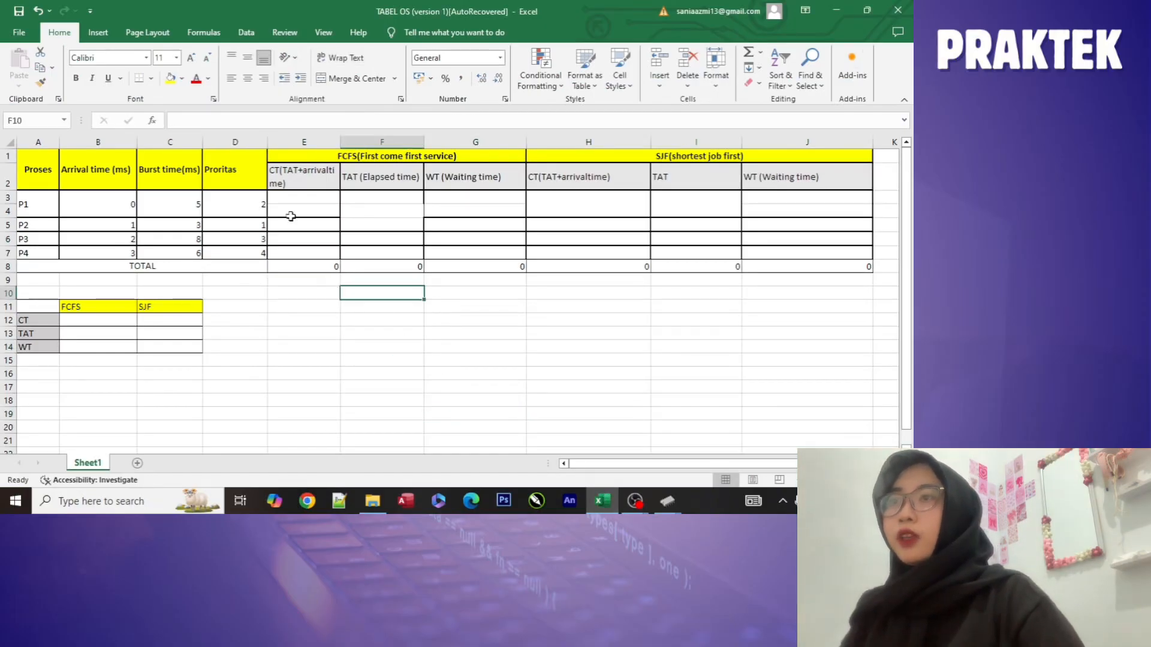
click(289, 187)
drag(310, 193, 384, 227)
key(ctrl+z)
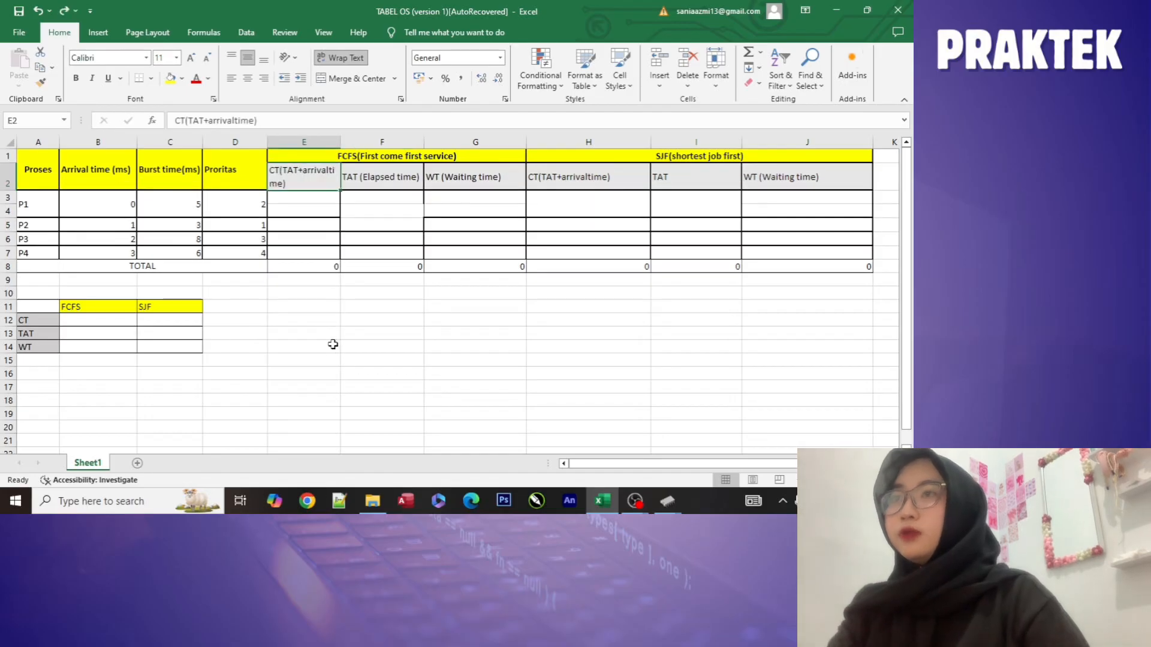
click(334, 345)
click(298, 214)
click(386, 211)
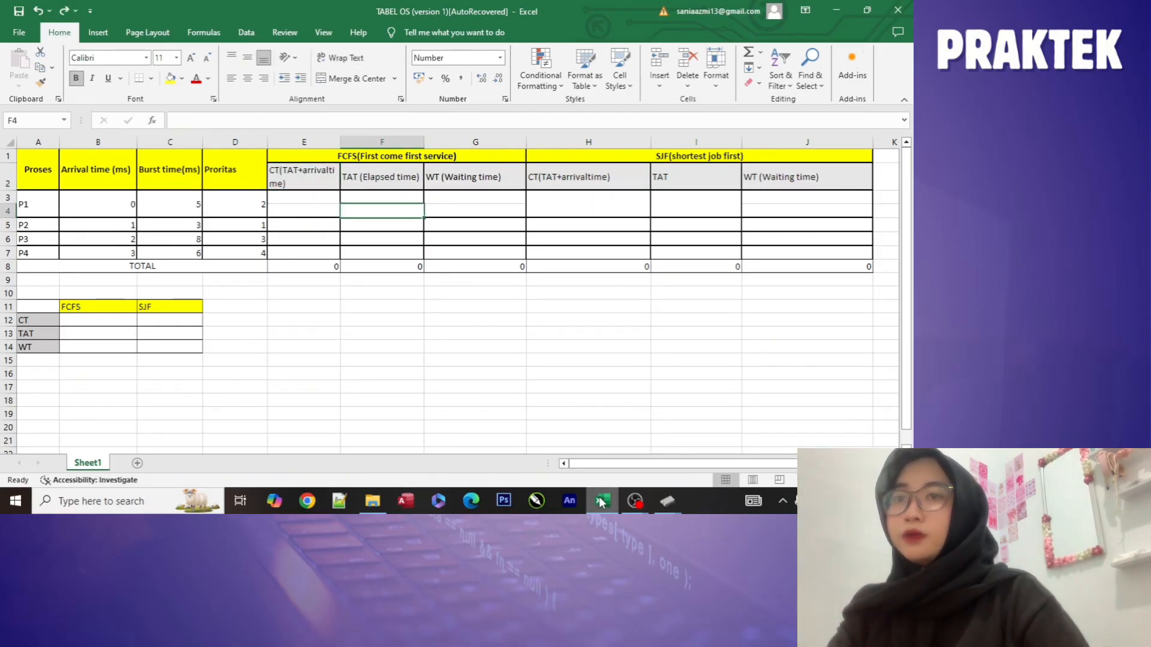
mouse_move(666, 502)
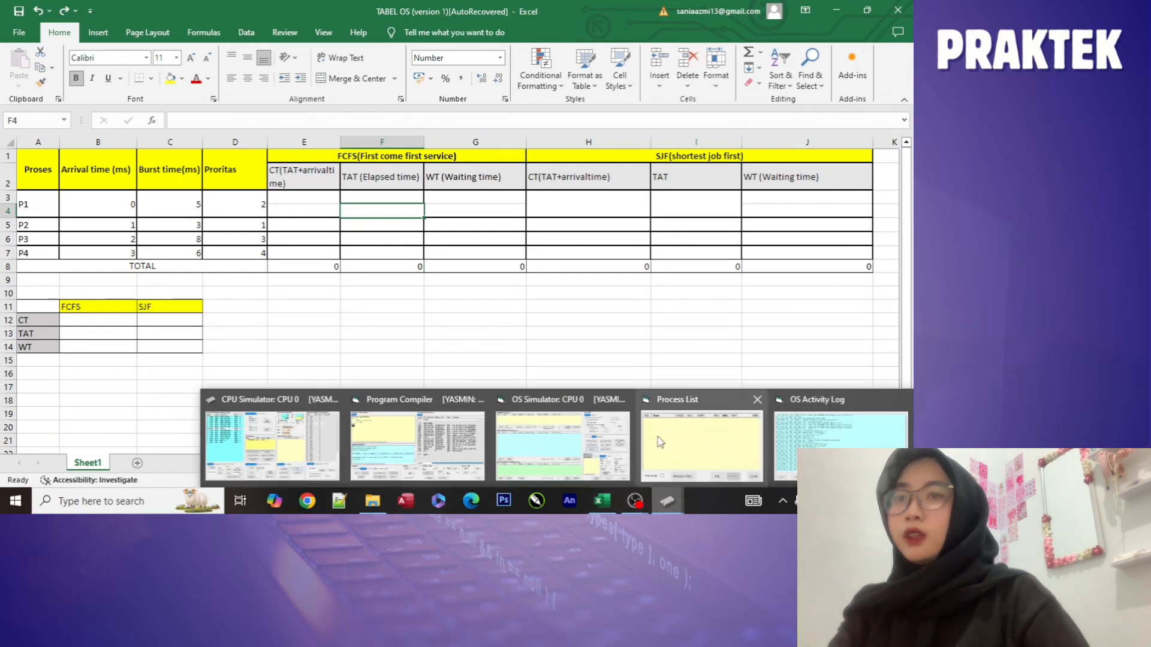
click(795, 435)
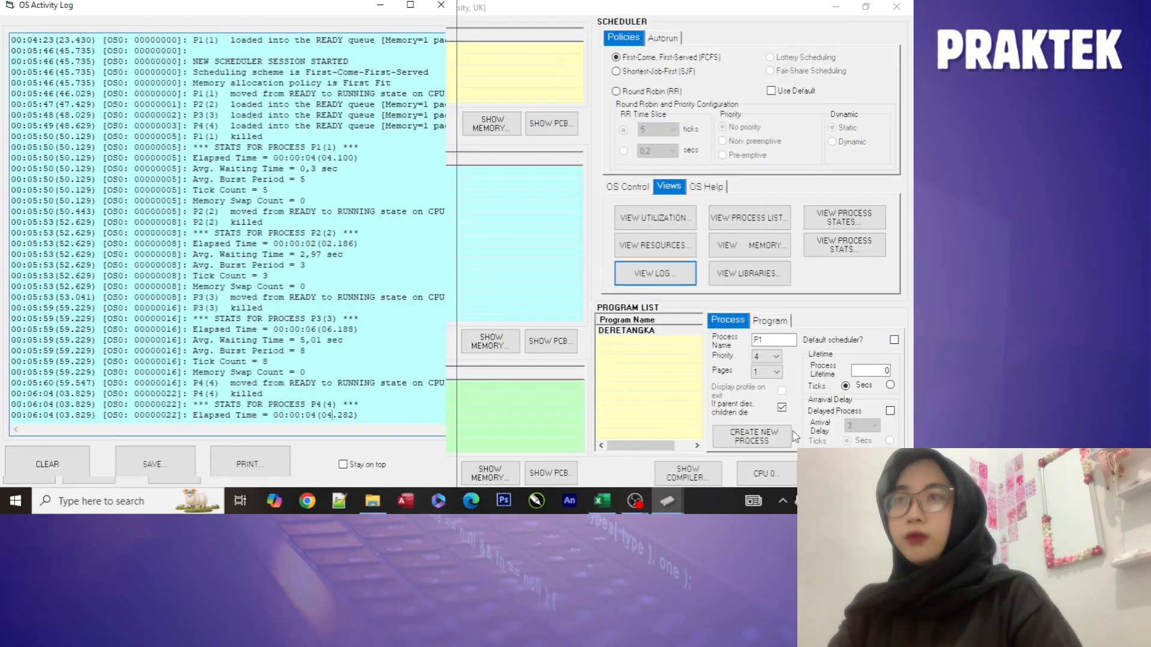
key(super+Right)
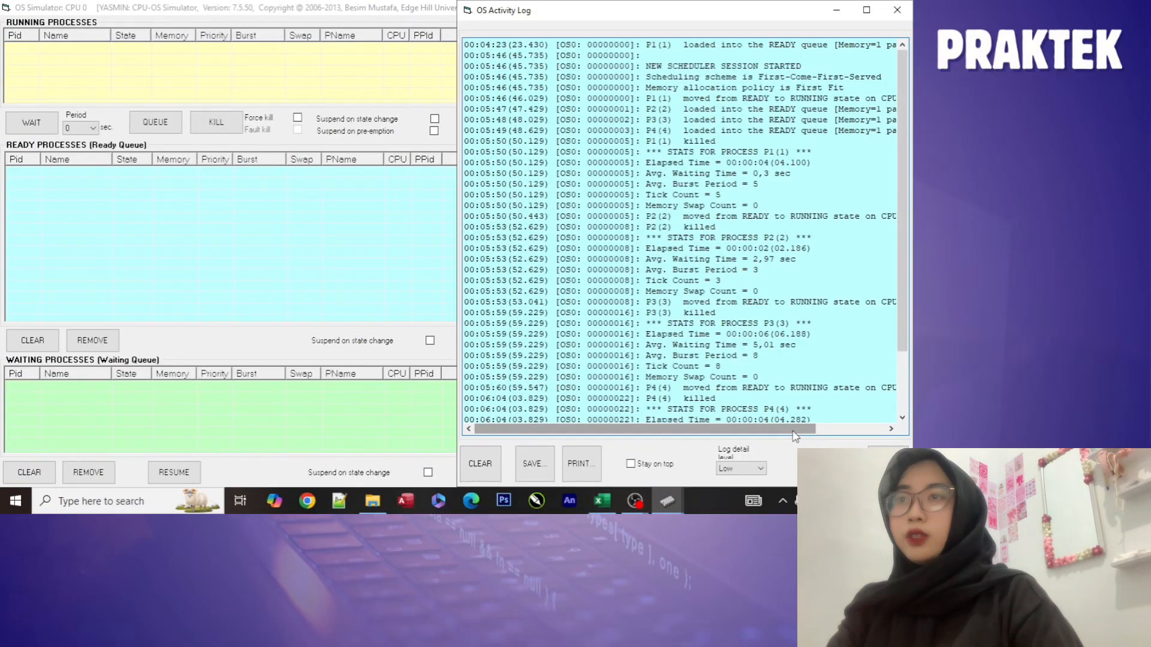
key(super+Left)
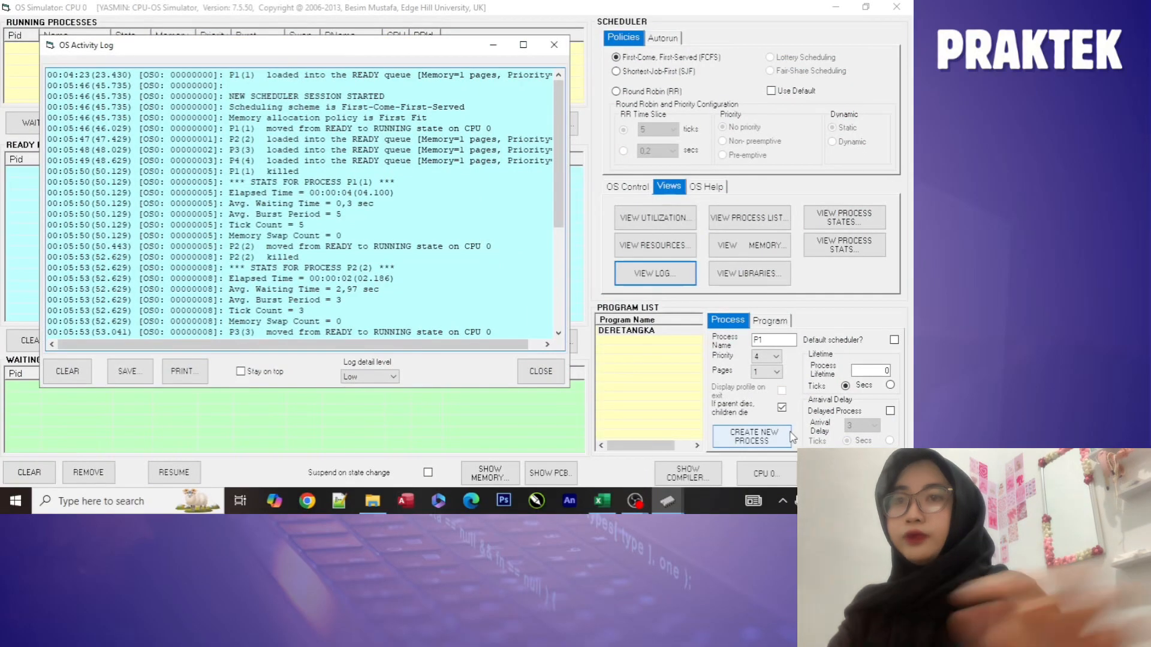
click(615, 496)
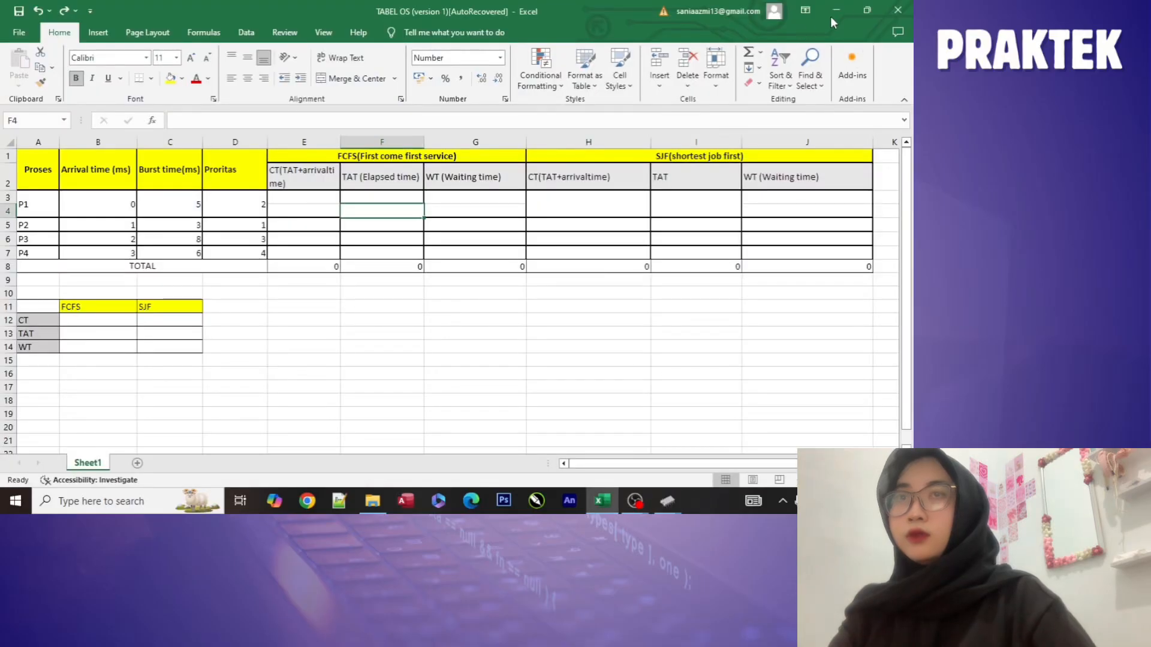
click(866, 11)
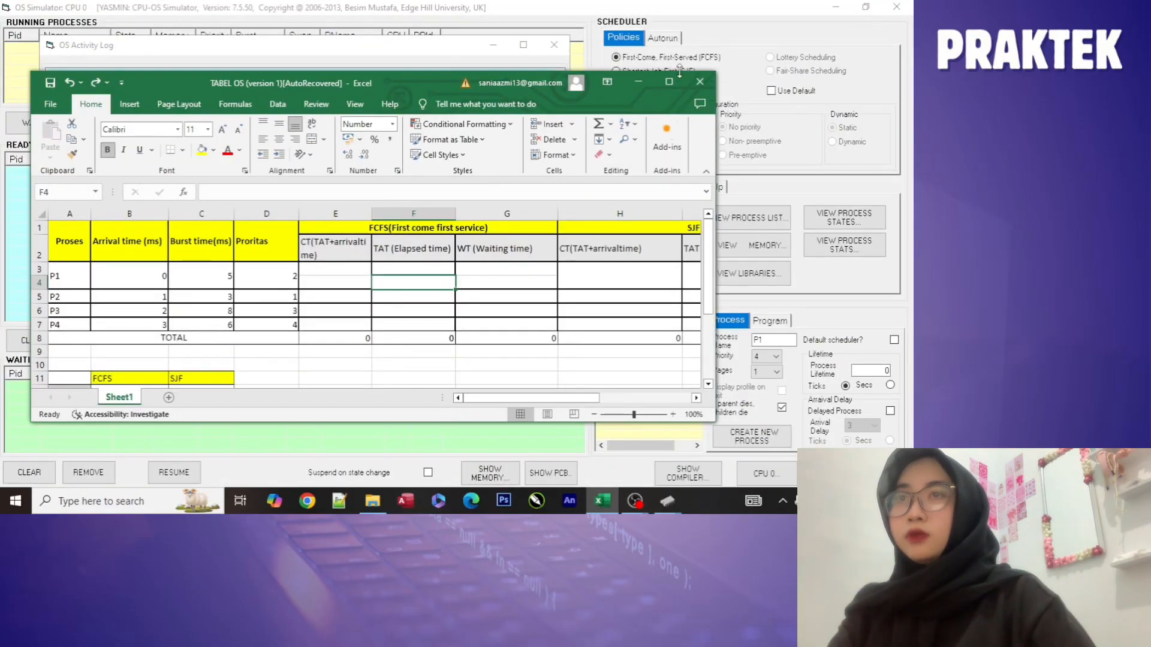
click(671, 80)
click(722, 371)
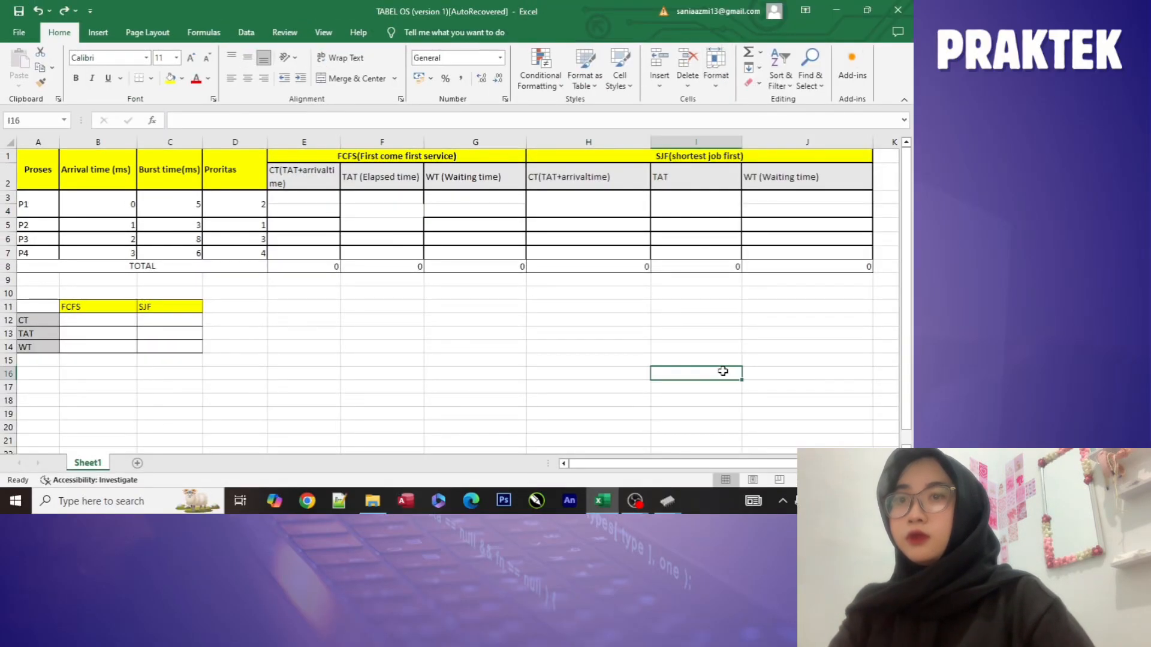
- Arrange the Excel workbook and the OS Activity Log side by side on the screen
key(super+Left)
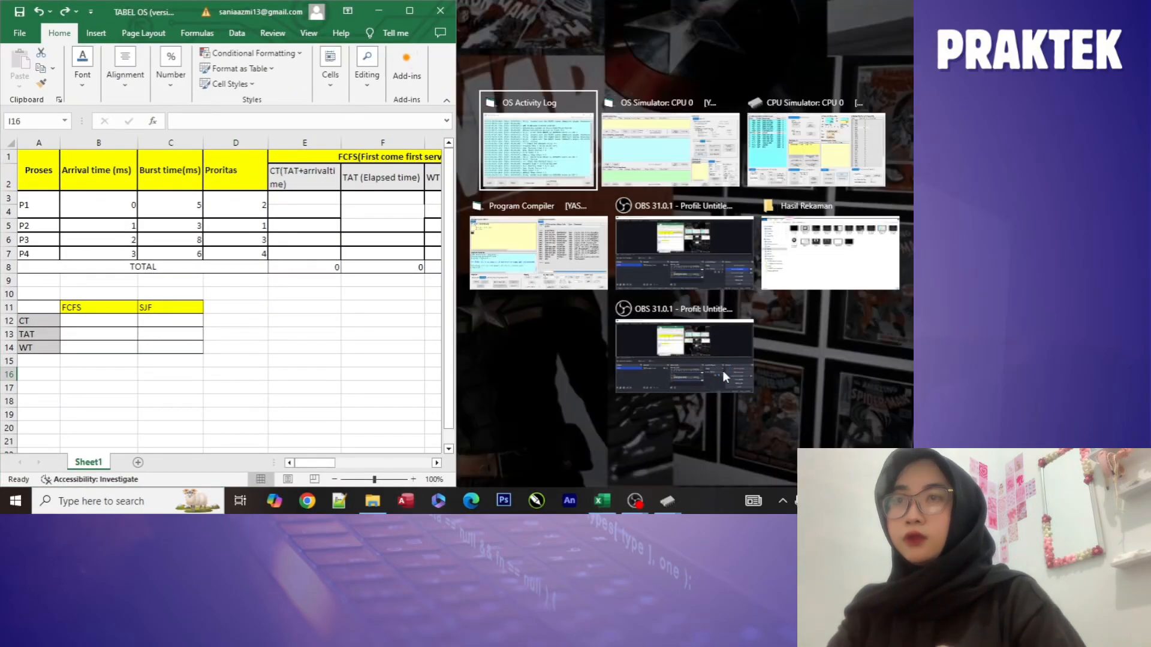
click(531, 164)
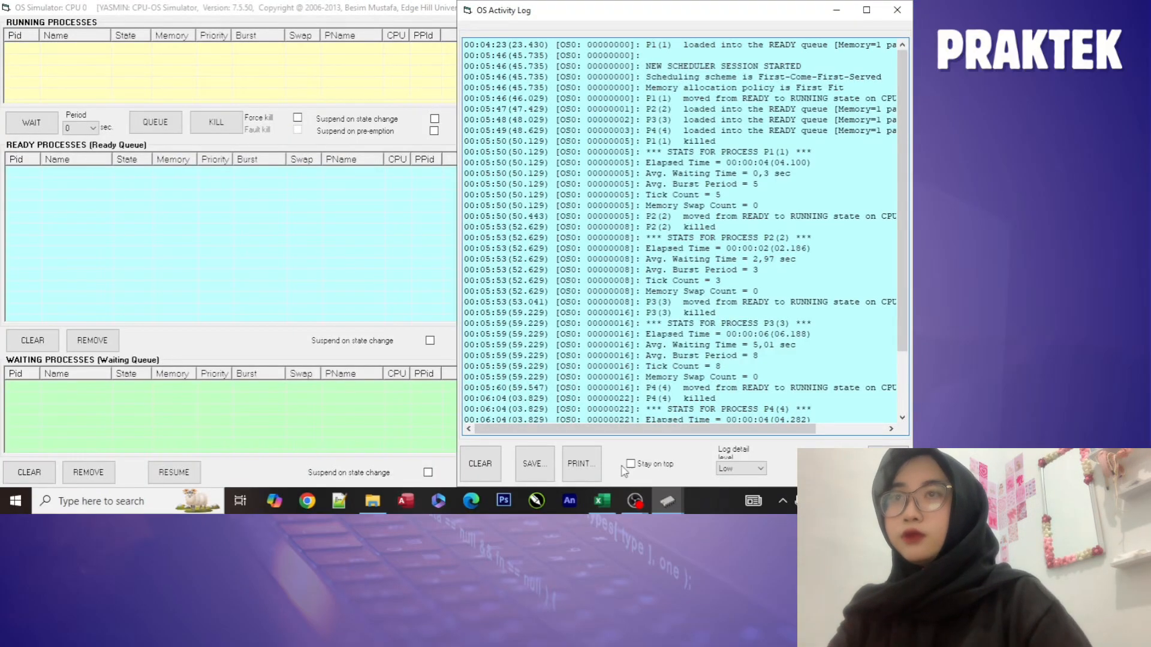
click(602, 501)
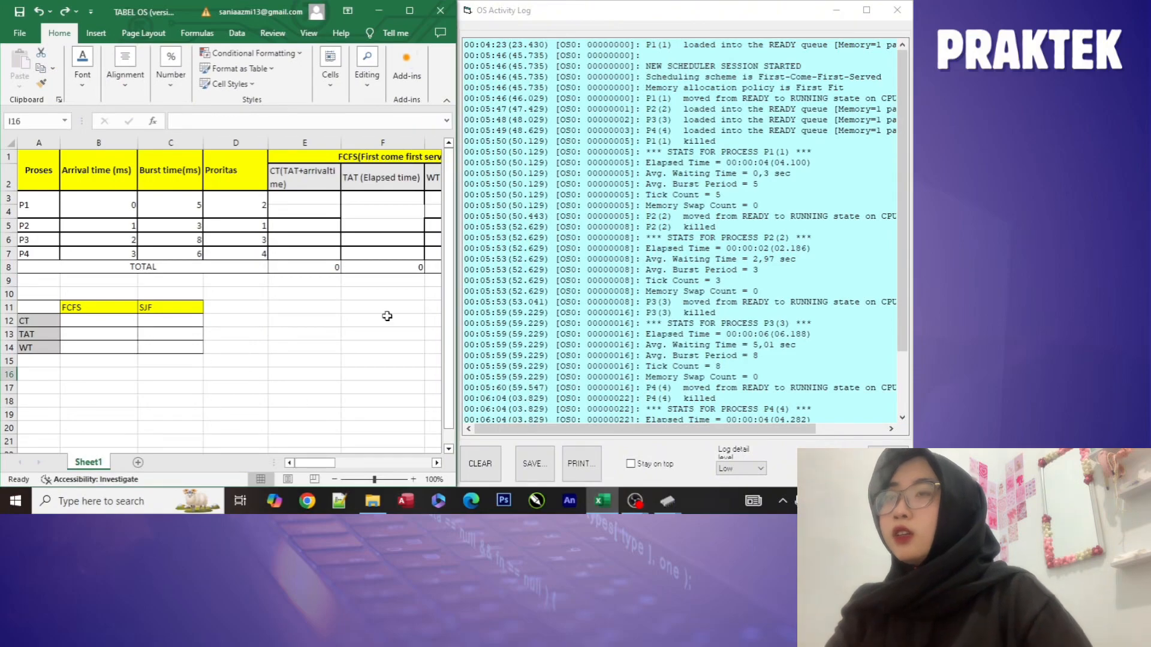
- Copy P1's elapsed time, 04.100, from the OS Activity Log into FCFS TAT cell F4 of the Excel workbook
click(776, 162)
drag(774, 162, 804, 163)
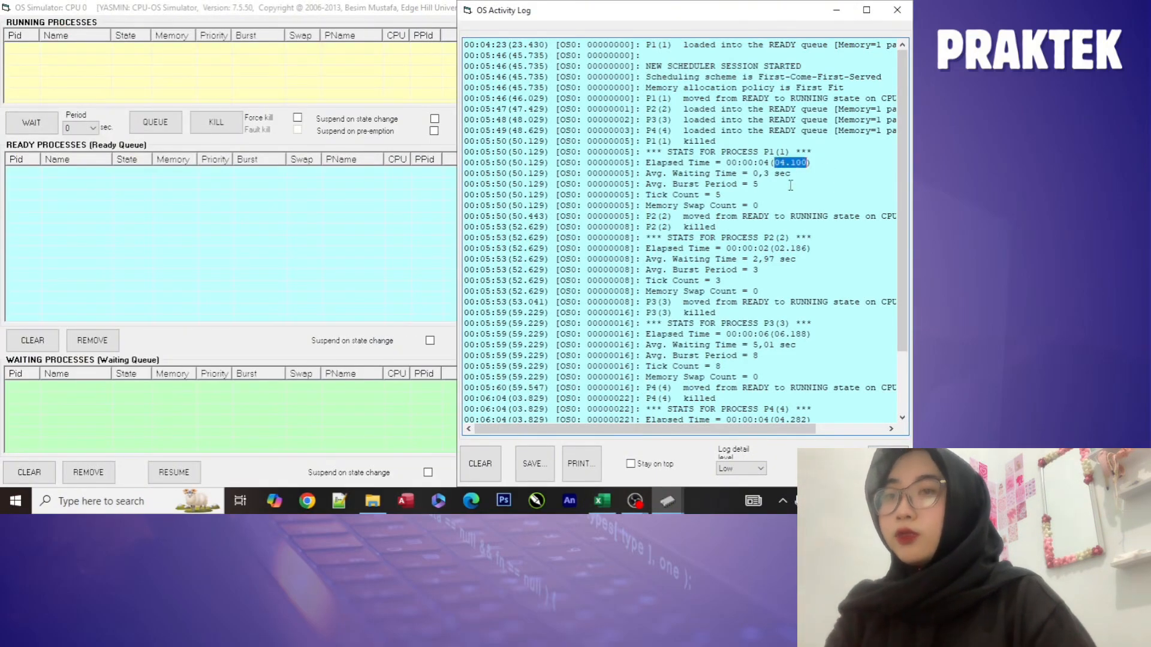
click(602, 501)
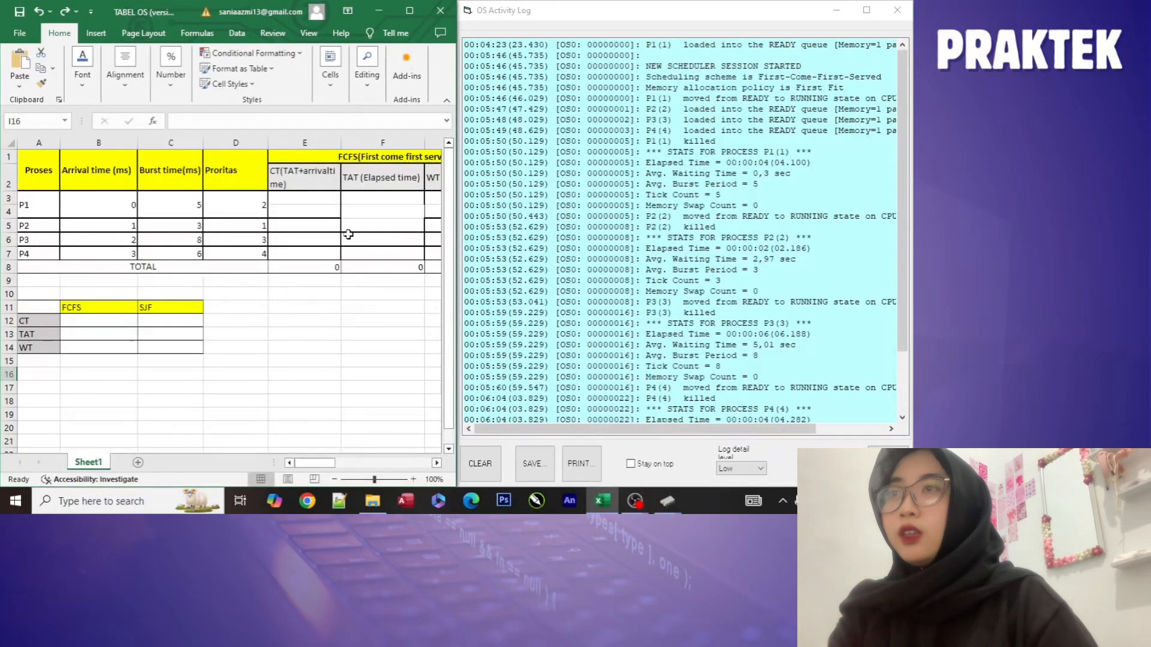
click(380, 213)
text(04.100)
- Copy P2's elapsed time, 02.186, from the OS Activity Log into FCFS TAT cell F5 in Excel
click(770, 256)
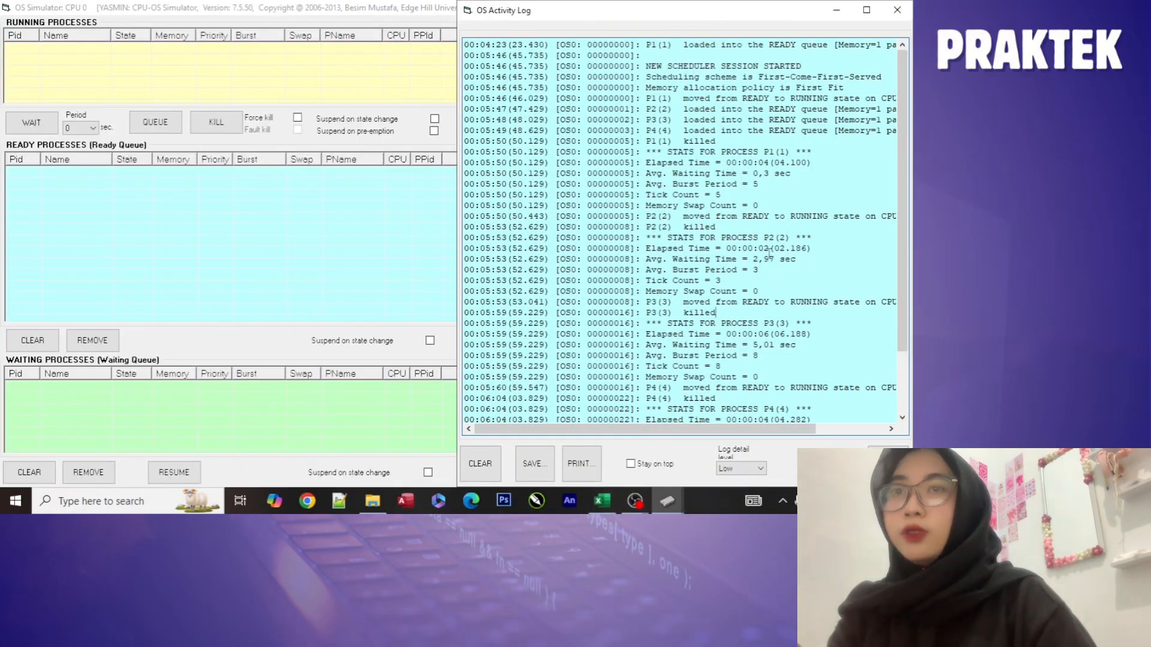
drag(775, 248, 803, 252)
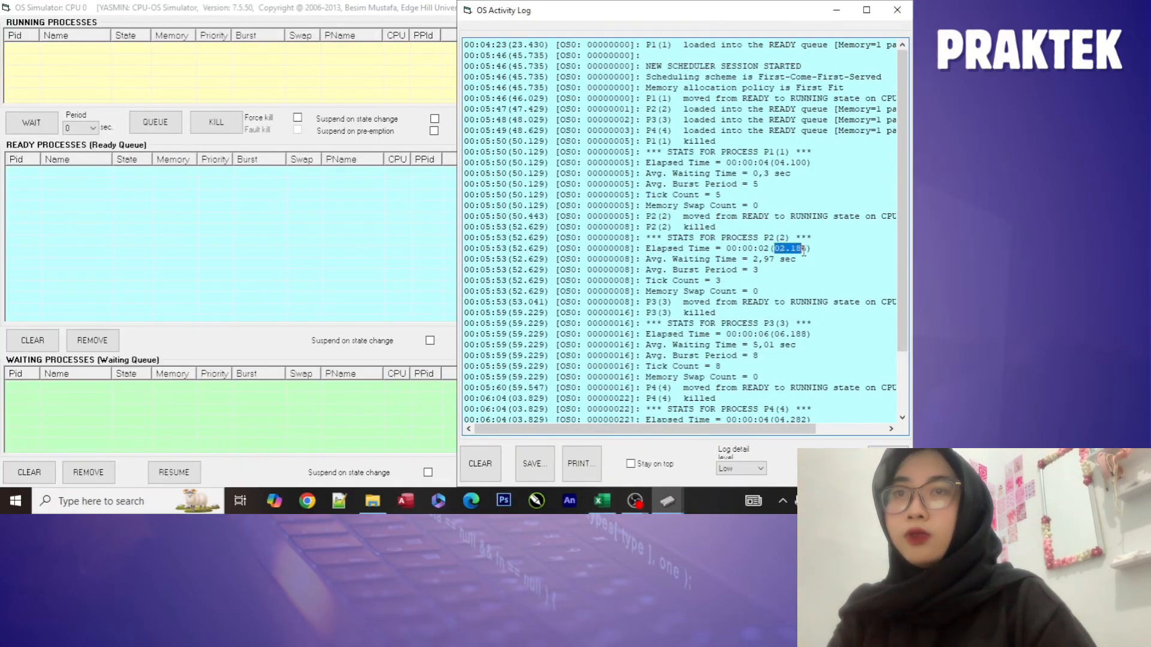
click(601, 501)
click(388, 226)
text(2.186)
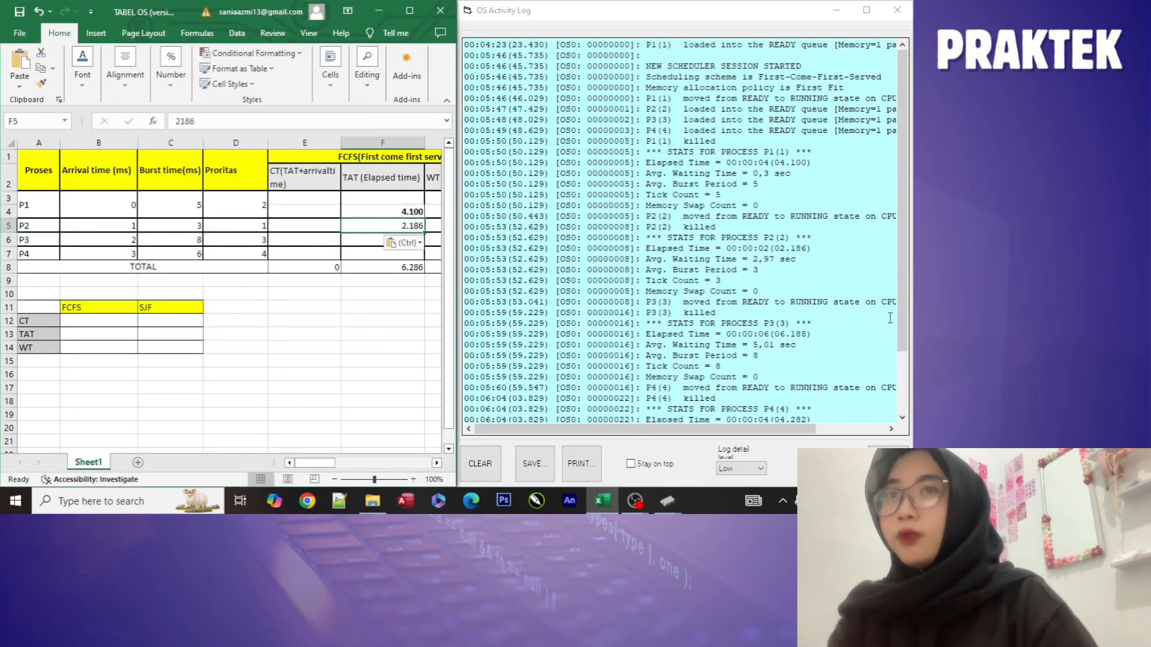
- Copy P3's elapsed time, 06.188, from the OS Activity Log into FCFS TAT cell F6 in Excel
click(889, 314)
drag(774, 334, 809, 338)
key(ctrl+c)
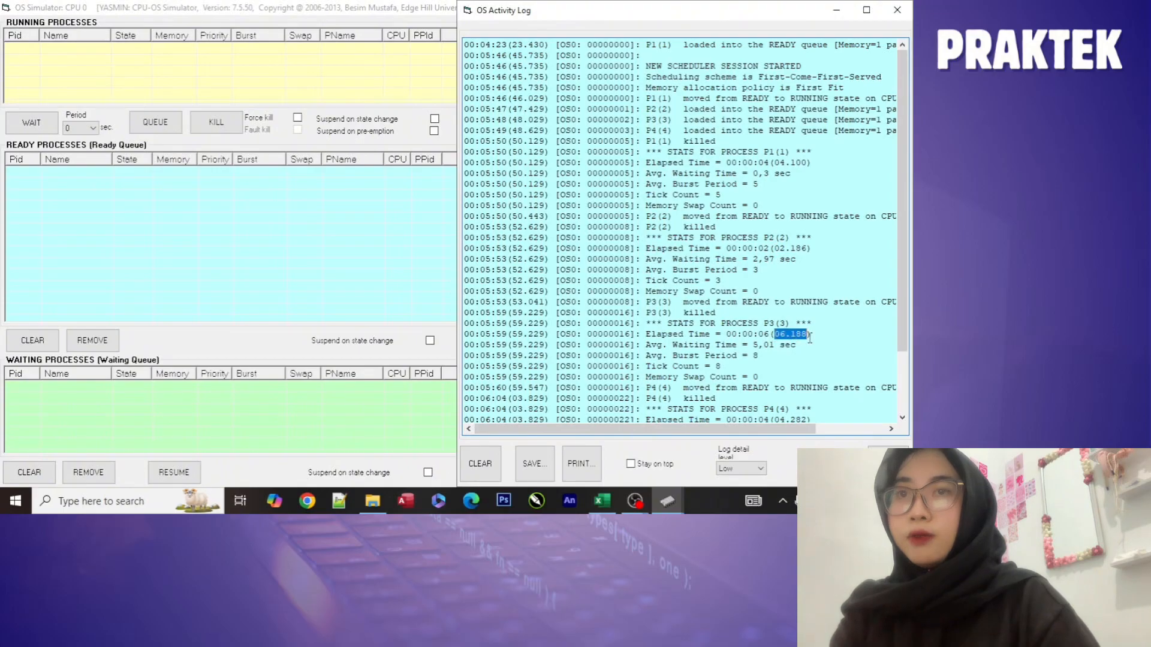
click(602, 501)
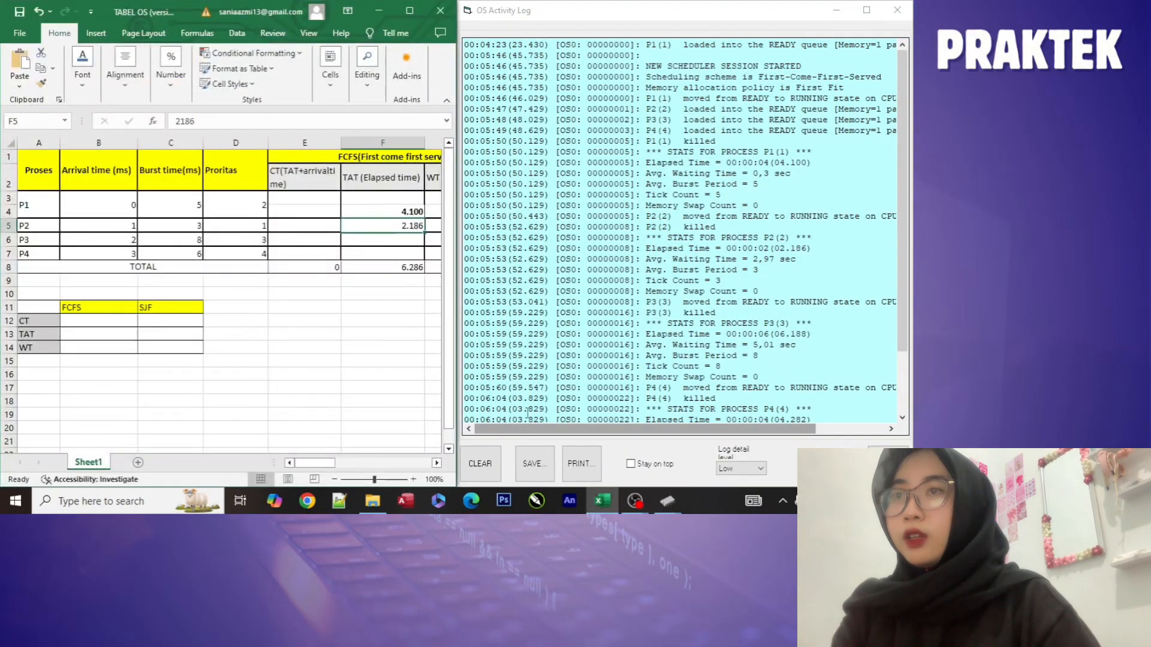
click(407, 238)
key(ctrl+v)
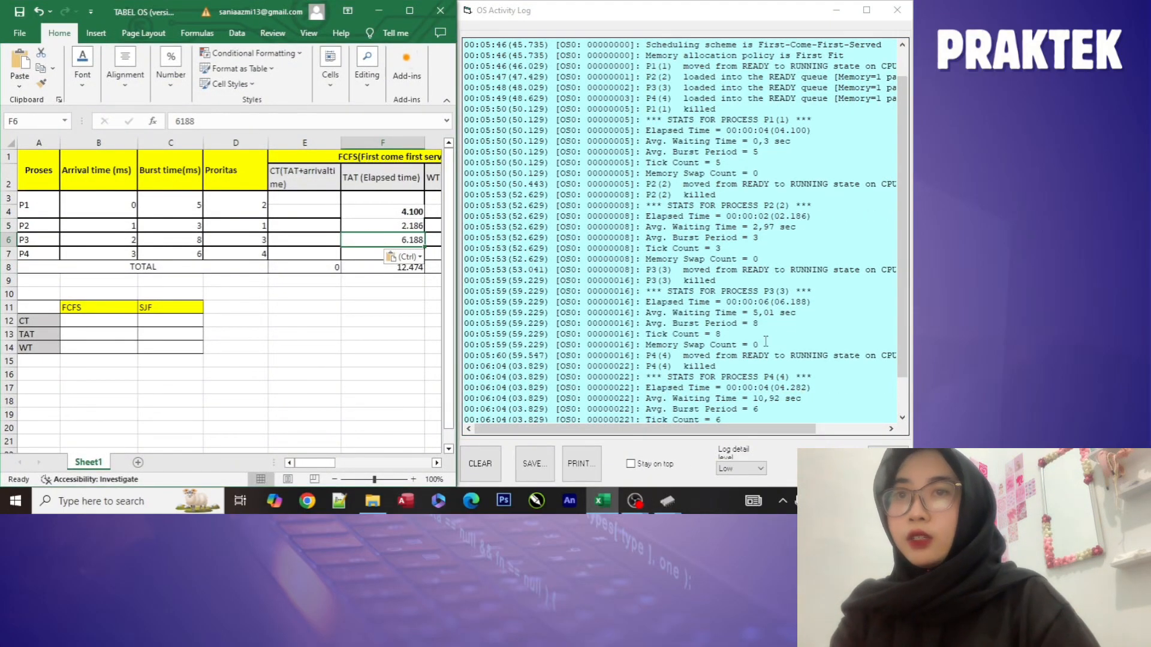
- Copy P4's elapsed time, 04.282, from the OS Activity Log into FCFS TAT cell F7 in Excel
click(779, 376)
drag(775, 388, 807, 390)
key(ctrl+c)
click(602, 500)
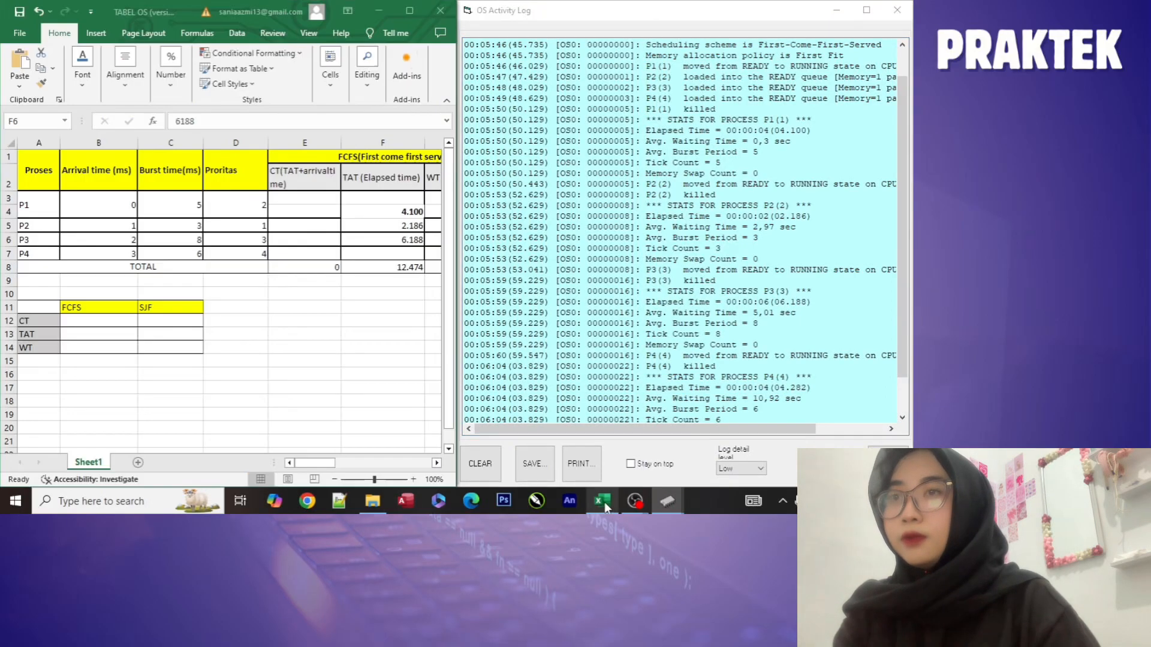
click(366, 257)
key(ctrl+v)
click(390, 318)
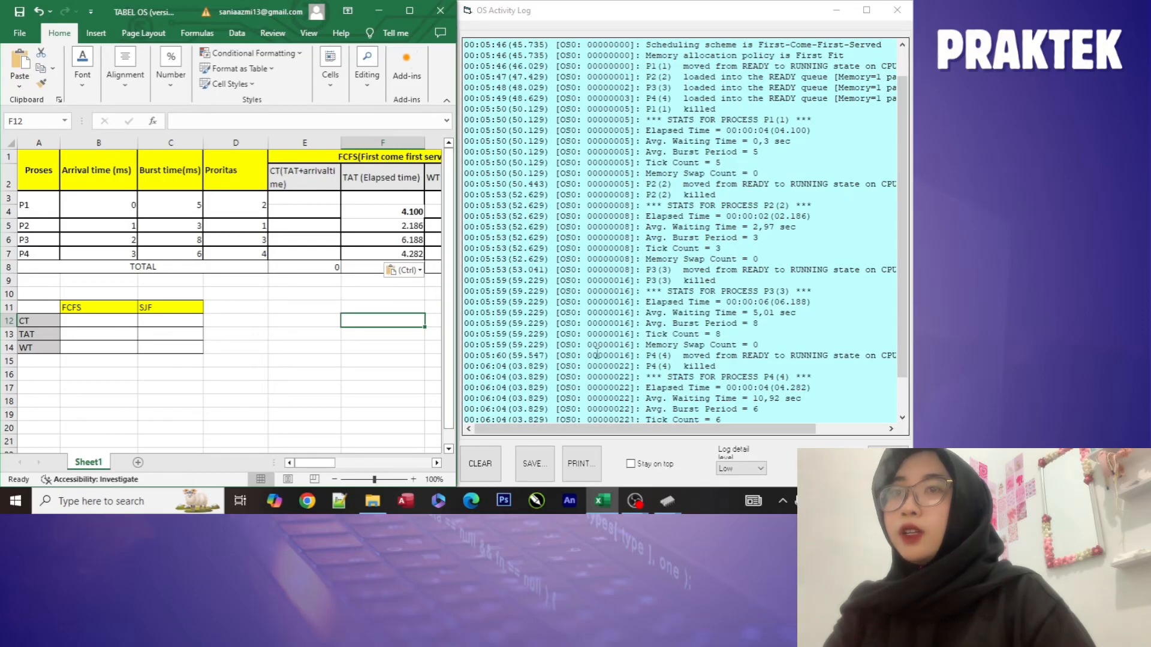
- Copy P1's average waiting time, 0,3, from the OS Activity Log into FCFS WT cell G4 in Excel
click(734, 315)
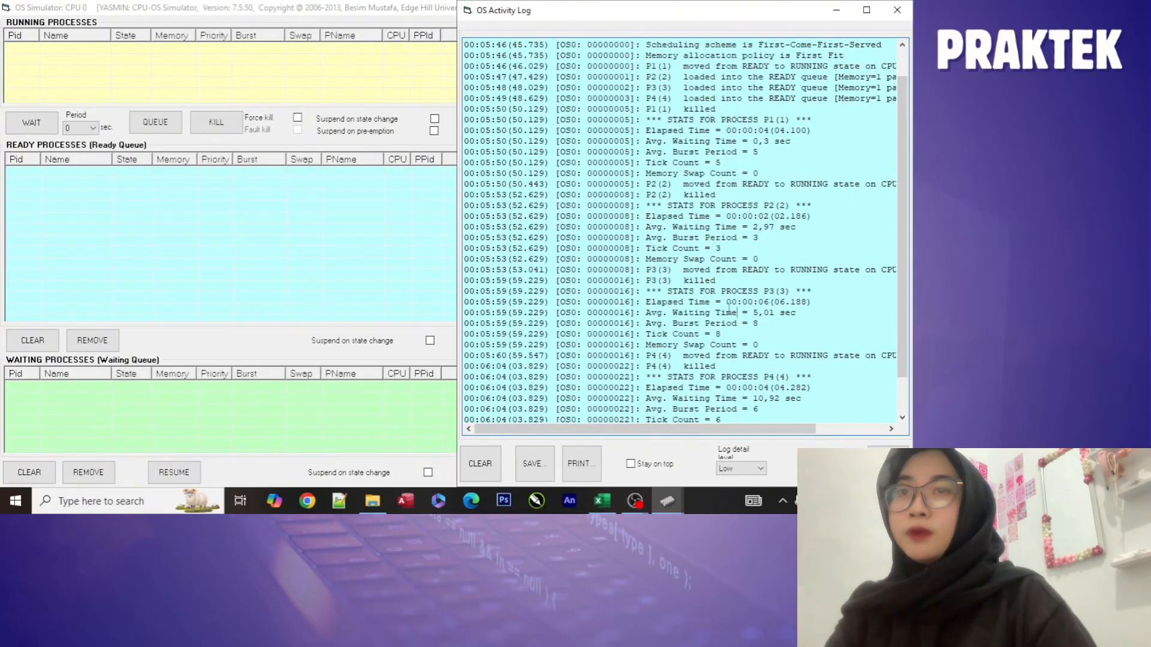
click(603, 500)
drag(327, 471, 354, 471)
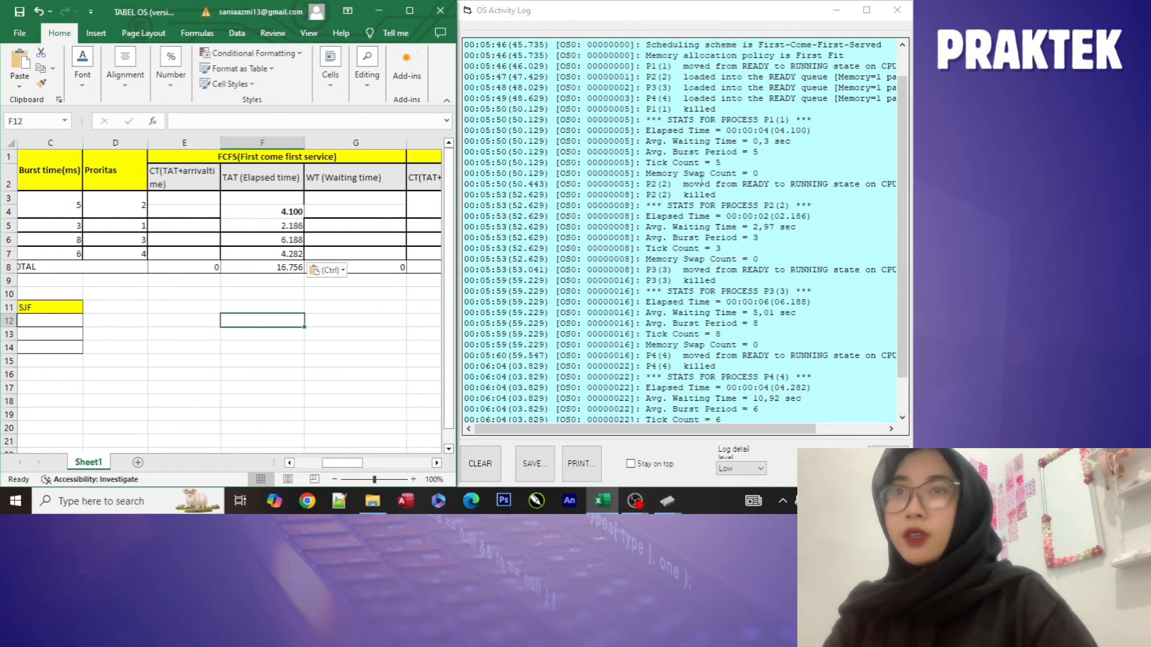
double_click(761, 141)
key(ctrl+c)
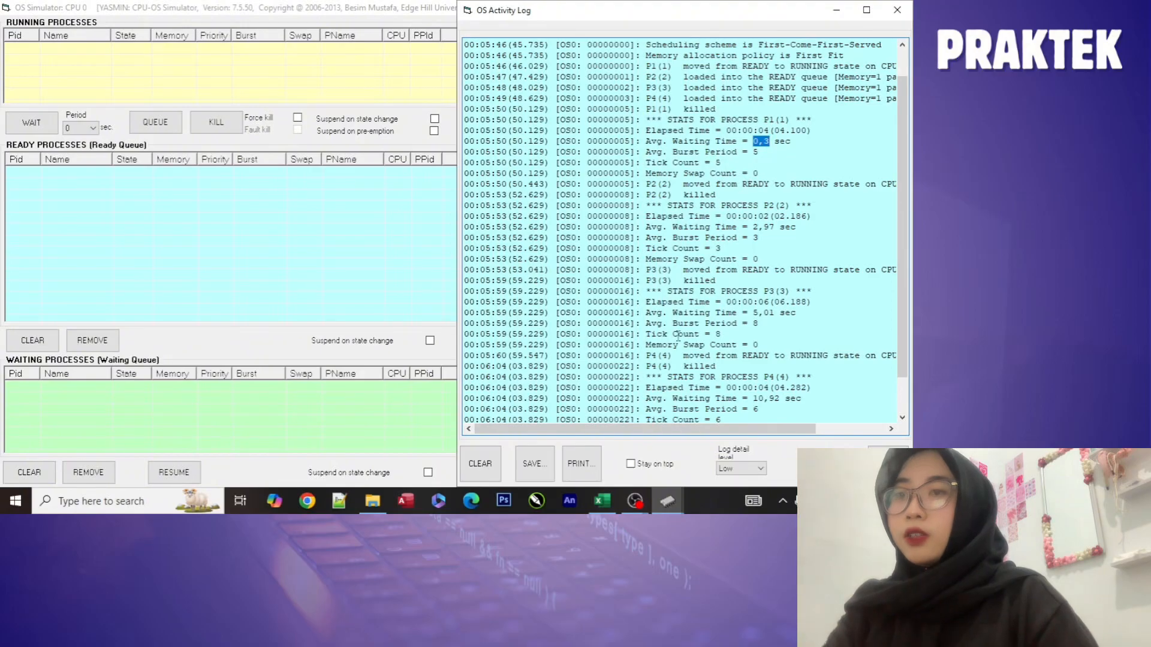
click(602, 501)
click(363, 214)
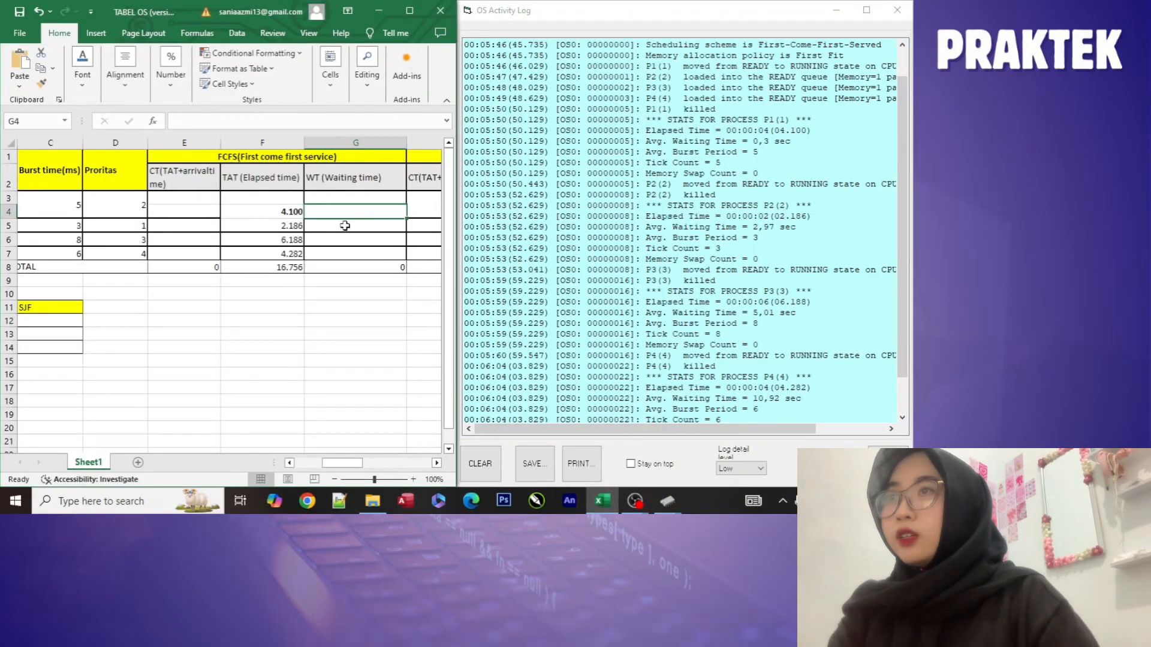
key(ctrl+v)
- Copy P2's average waiting time, 2,97, from the OS Activity Log into FCFS WT cell G5 in Excel
click(786, 324)
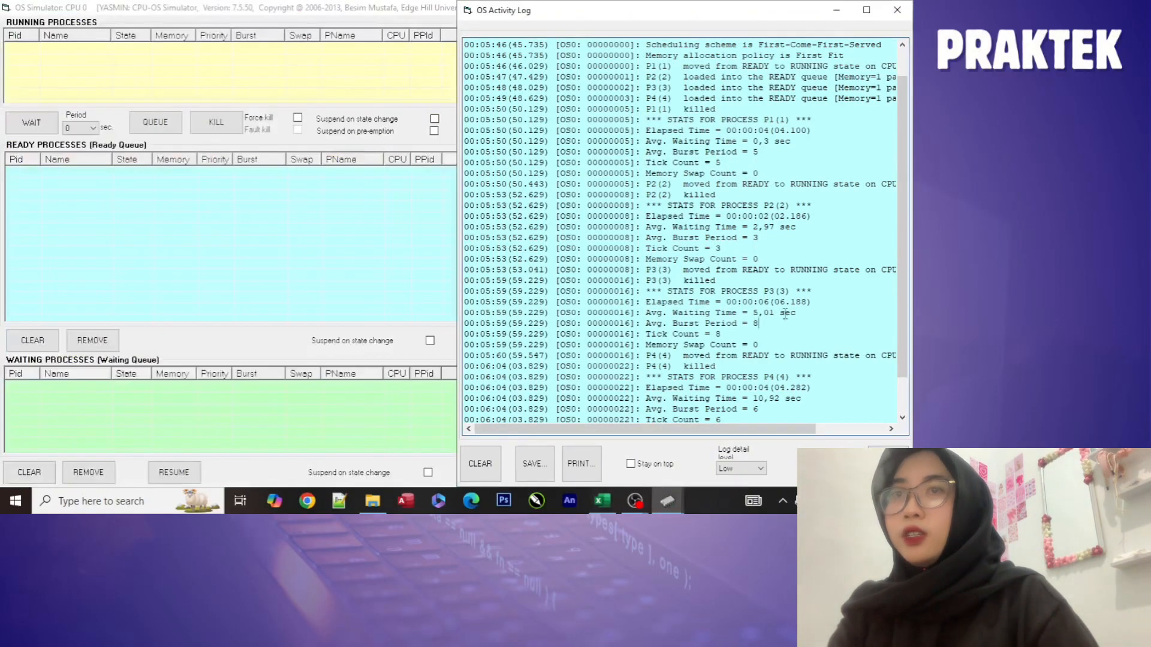
drag(755, 228, 765, 227)
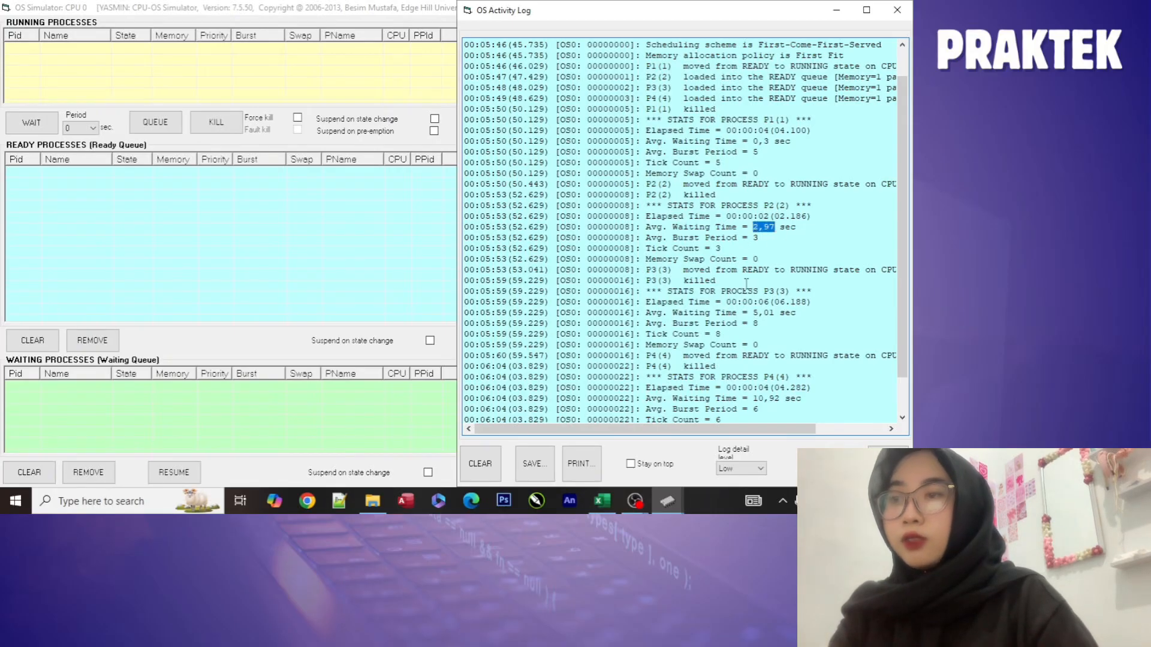
click(603, 504)
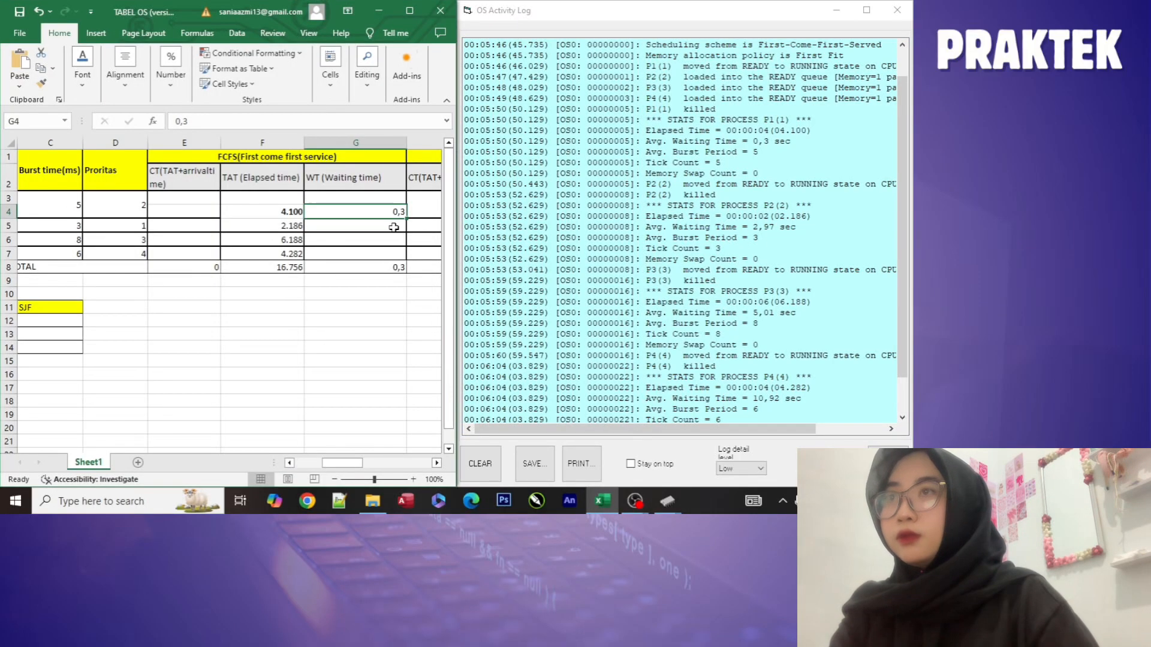
click(394, 226)
key(ctrl+v)
- Copy P3's average waiting time, 5,01, from the OS Activity Log into FCFS WT cell G6 in Excel
click(788, 230)
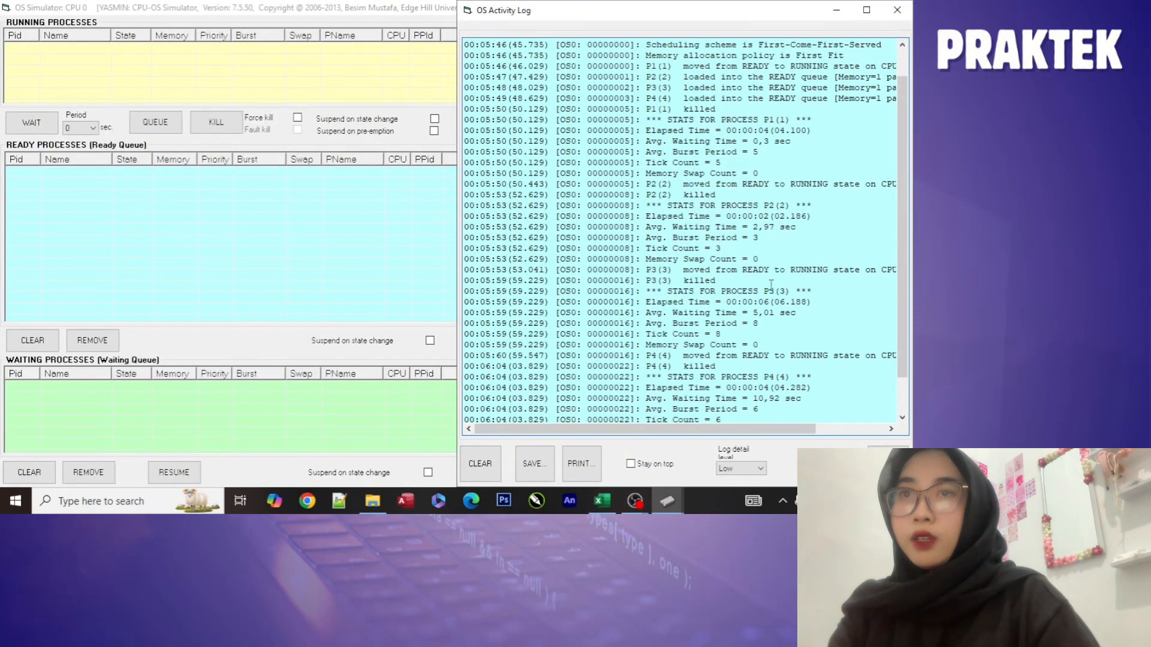
drag(754, 311, 767, 308)
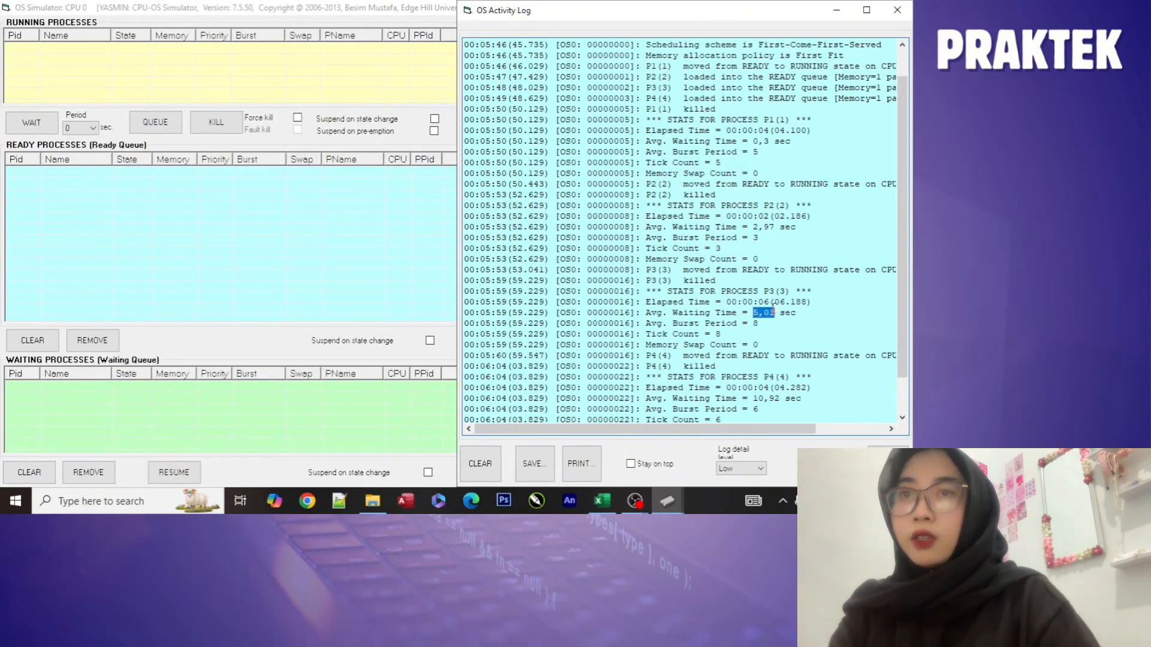
click(601, 501)
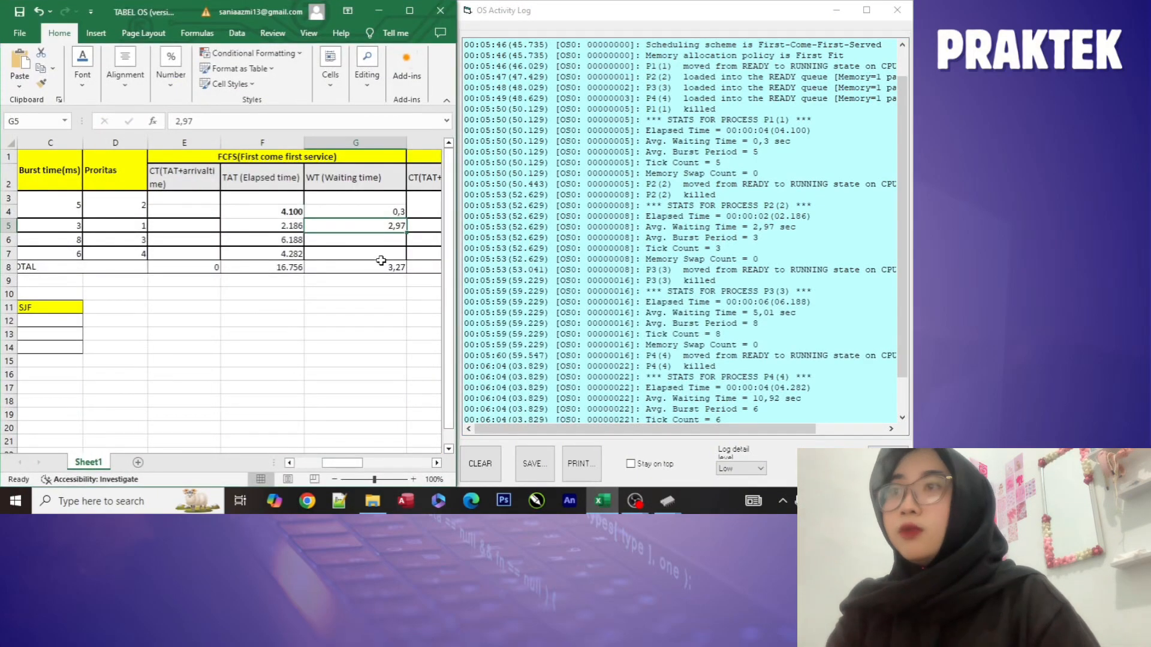
click(364, 241)
text(5,01)
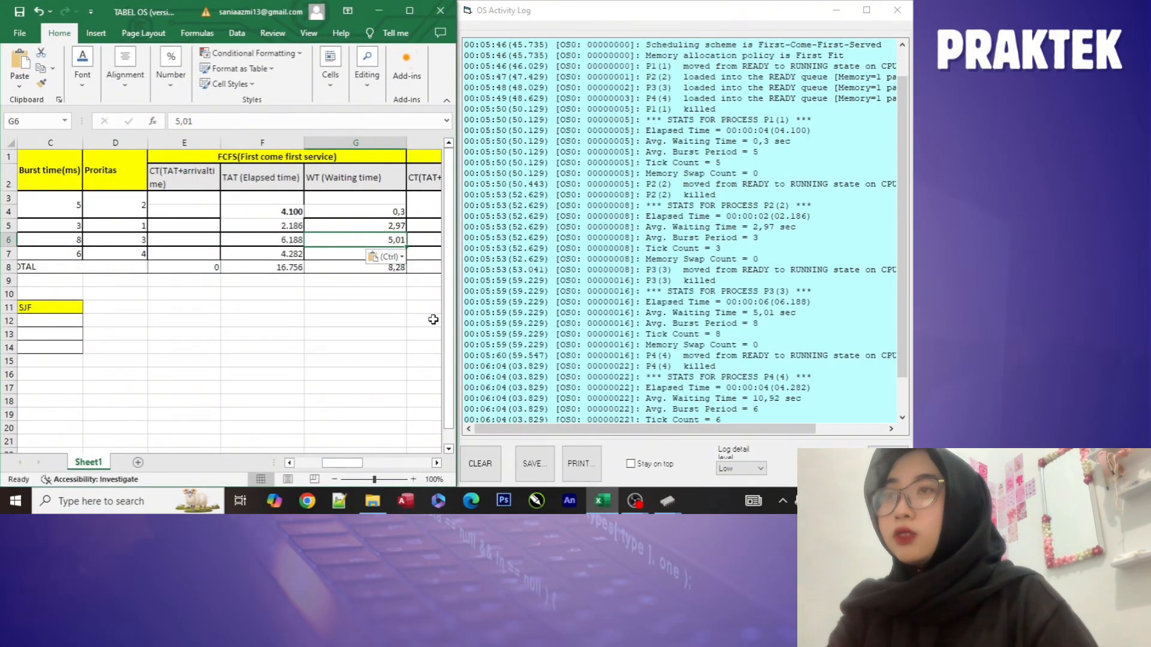
- Copy P4's average waiting time, 10,92, from the OS Activity Log into FCFS WT cell G7 in Excel and maximize the workbook
click(721, 356)
scroll(748, 380, down, 1)
drag(779, 362, 757, 371)
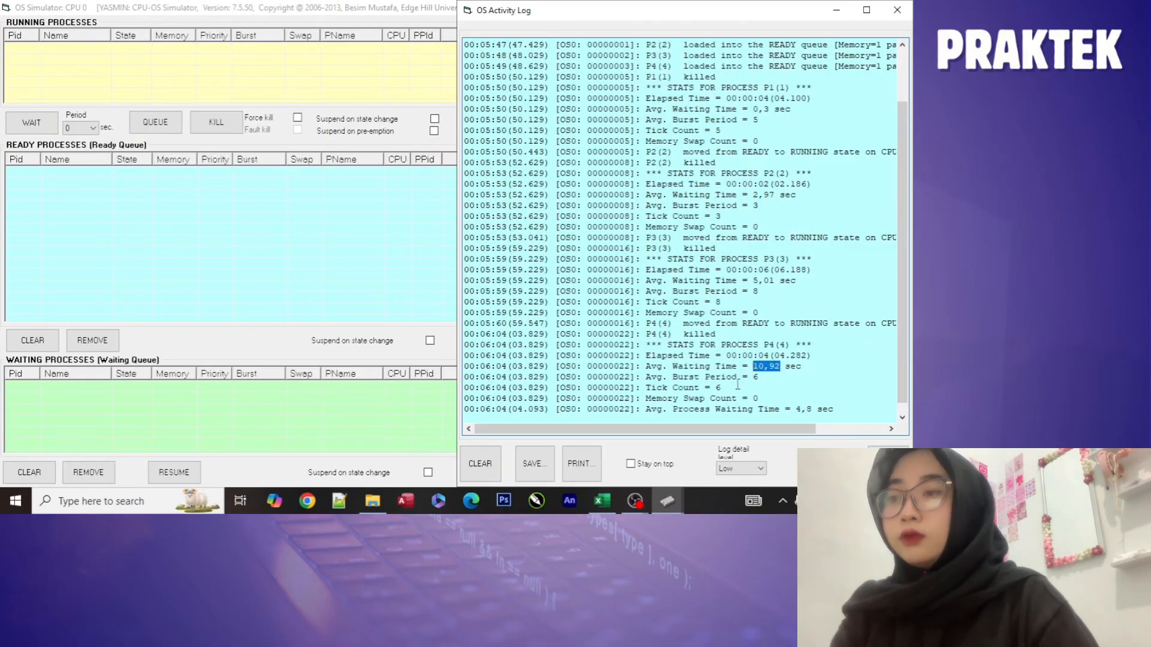
click(603, 501)
click(388, 253)
key(ctrl+v)
click(387, 306)
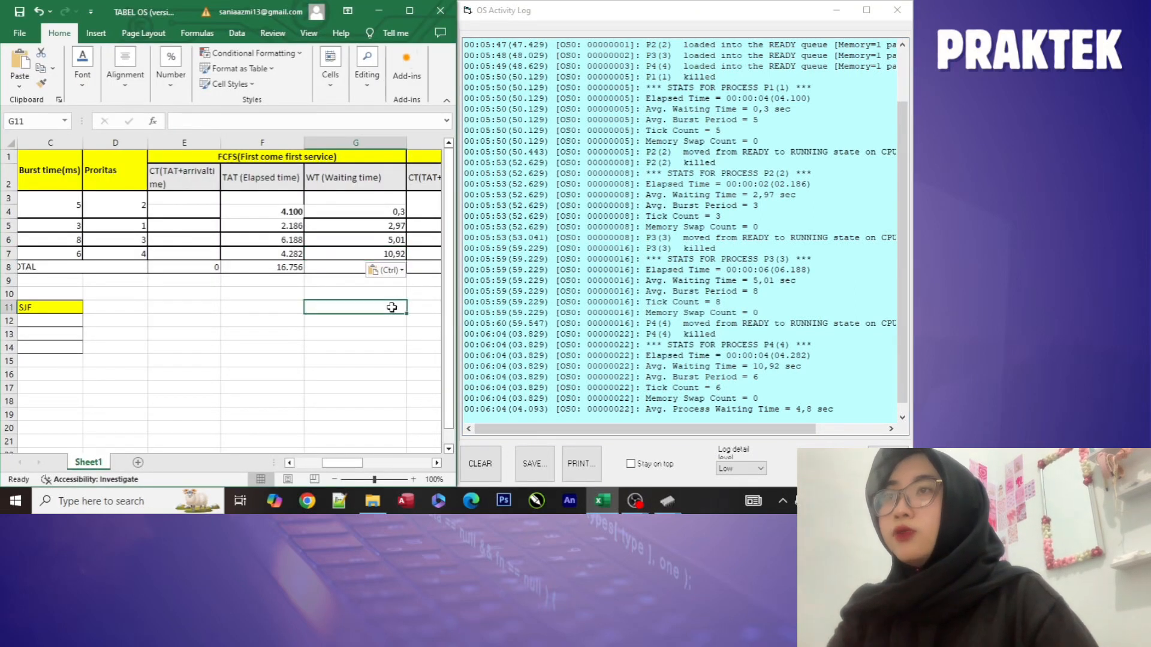
click(410, 10)
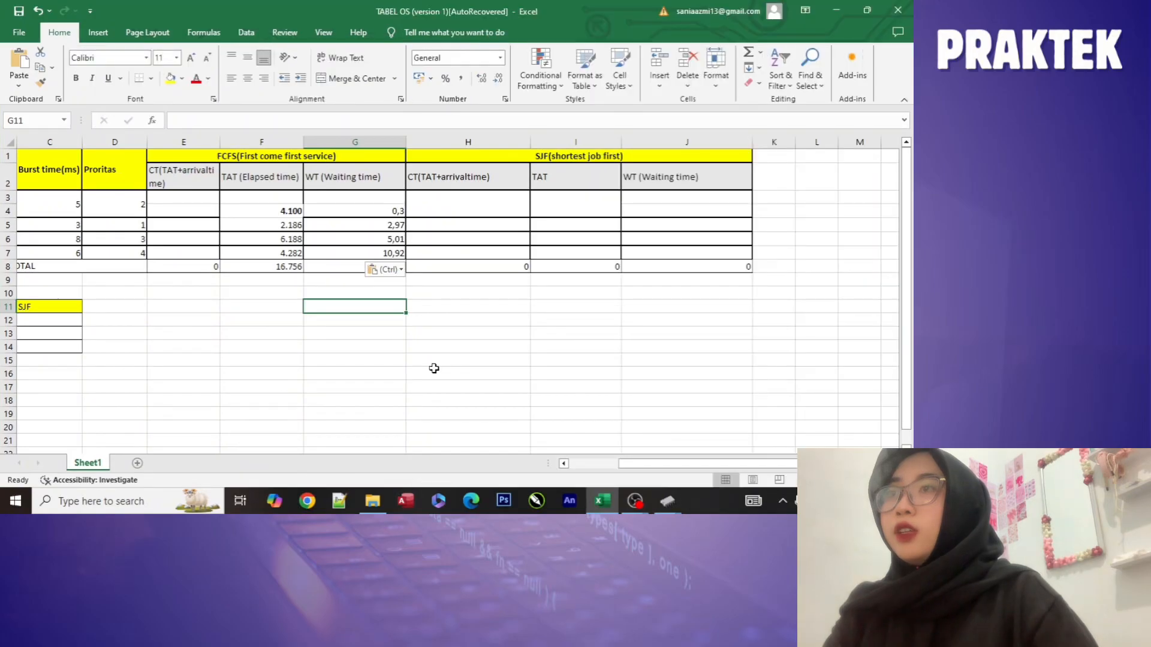
drag(702, 463, 653, 447)
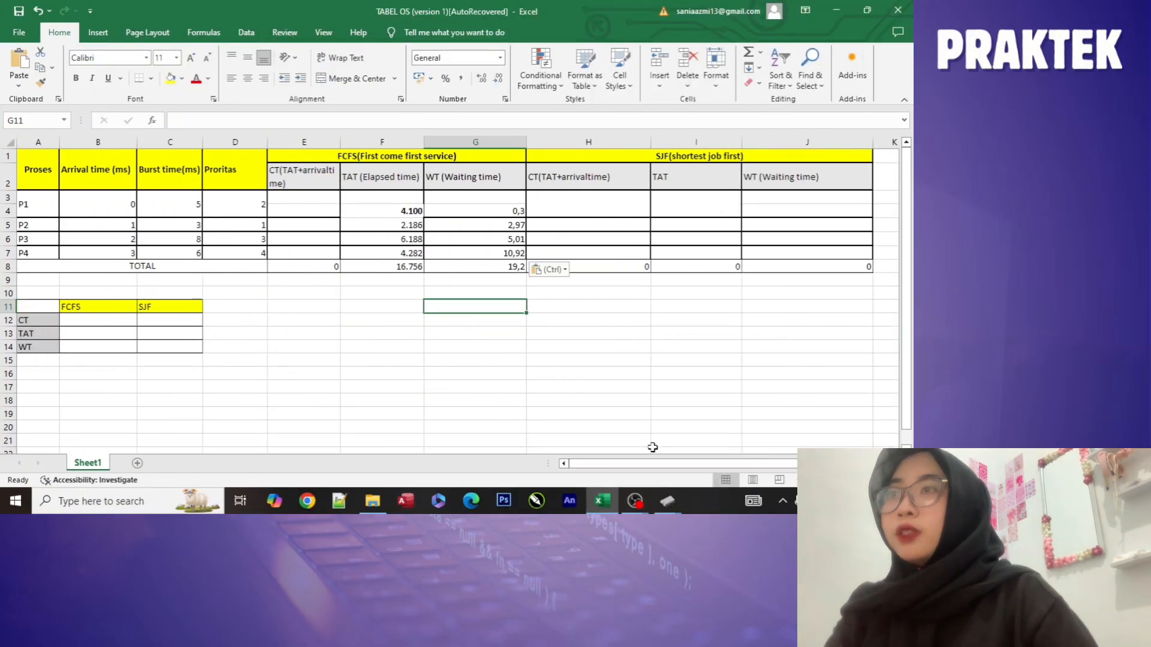
- Copy P1's elapsed time from F4 into the FCFS CT cell E4, giving 4.100
click(579, 403)
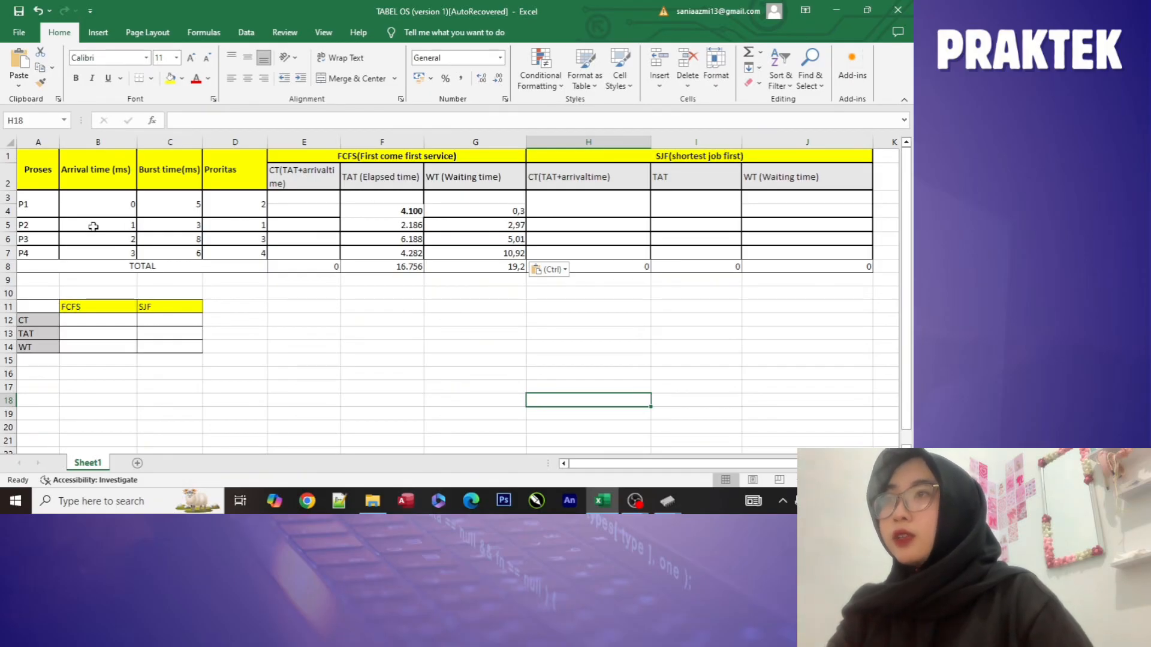
click(102, 207)
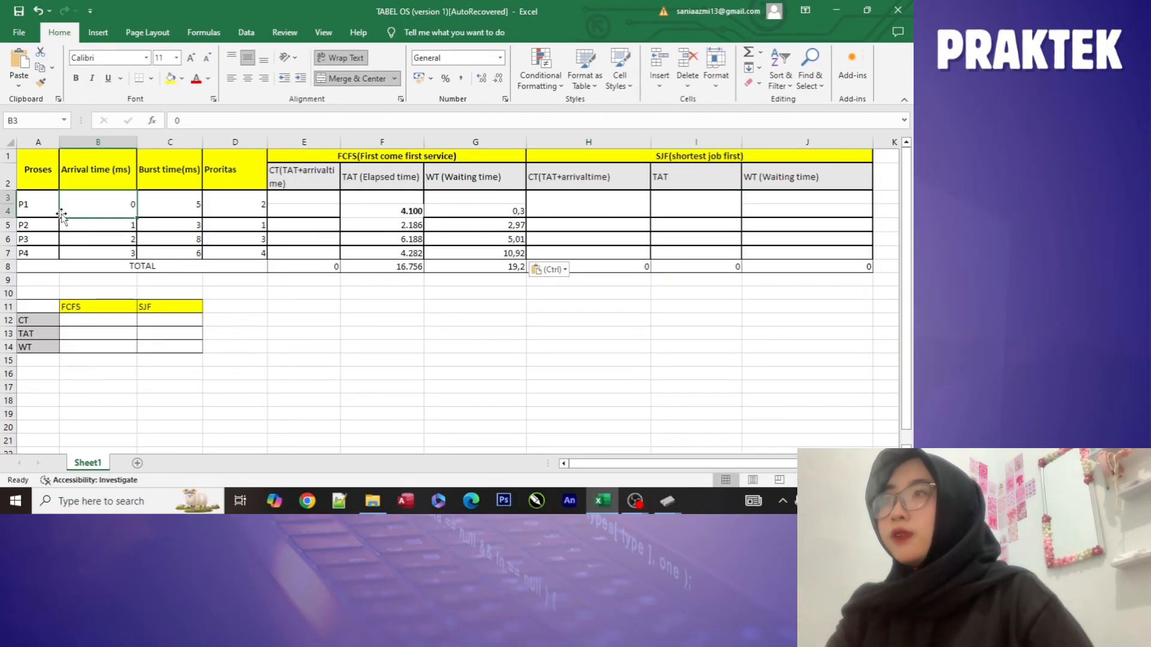
click(381, 212)
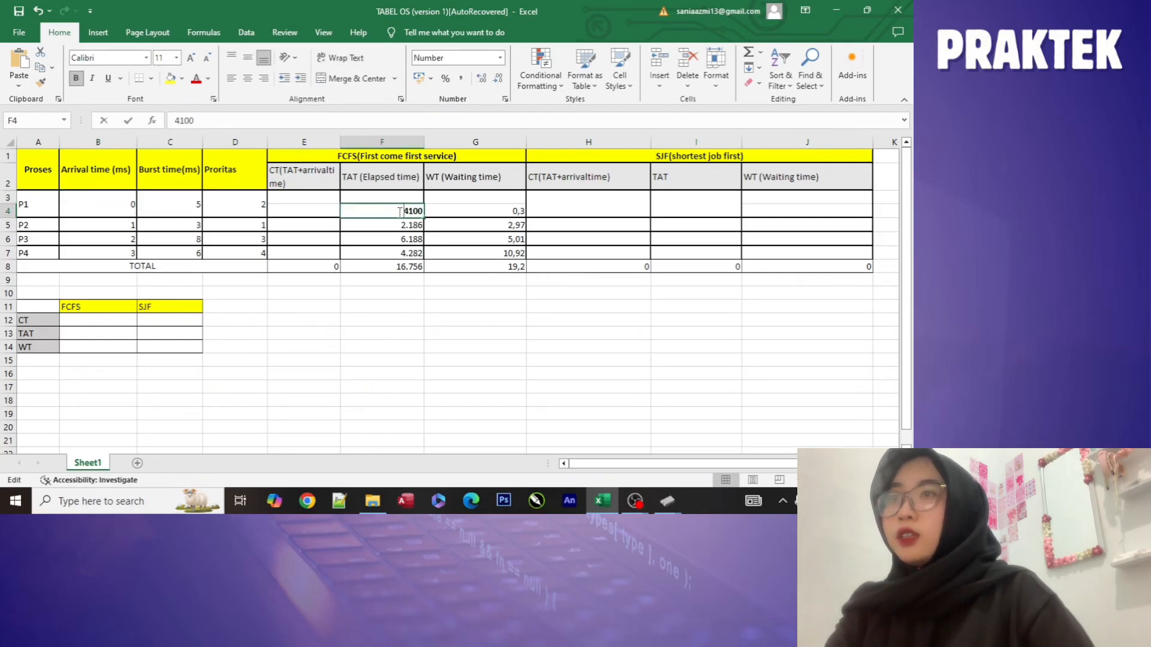
double_click(420, 211)
click(312, 211)
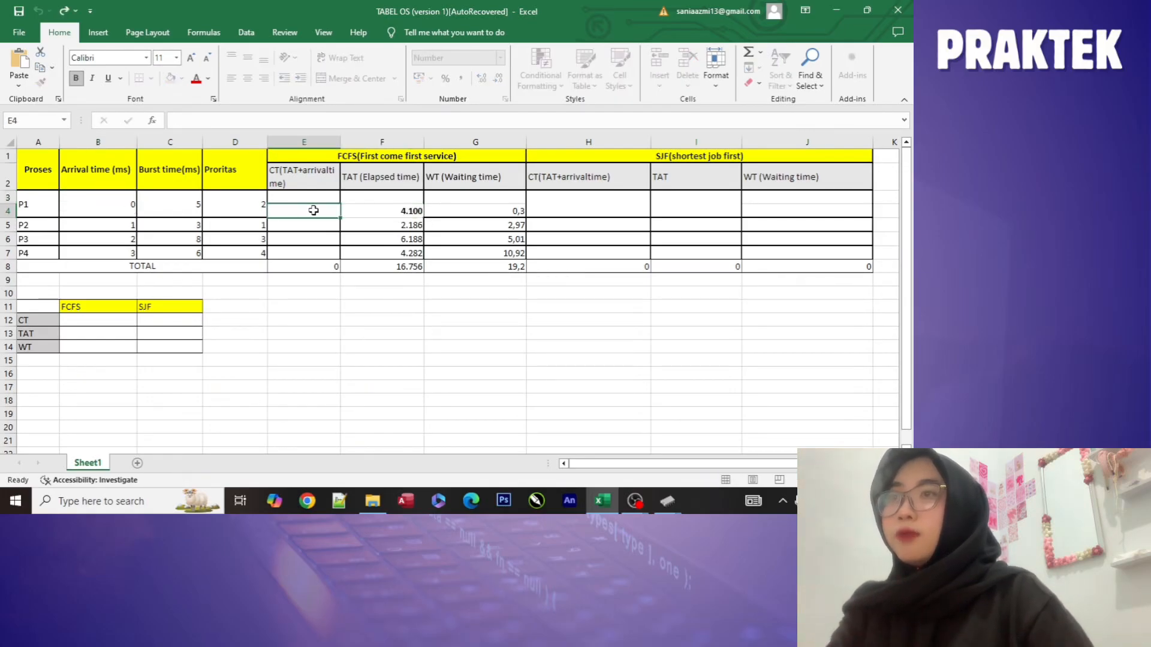
text(4.100)
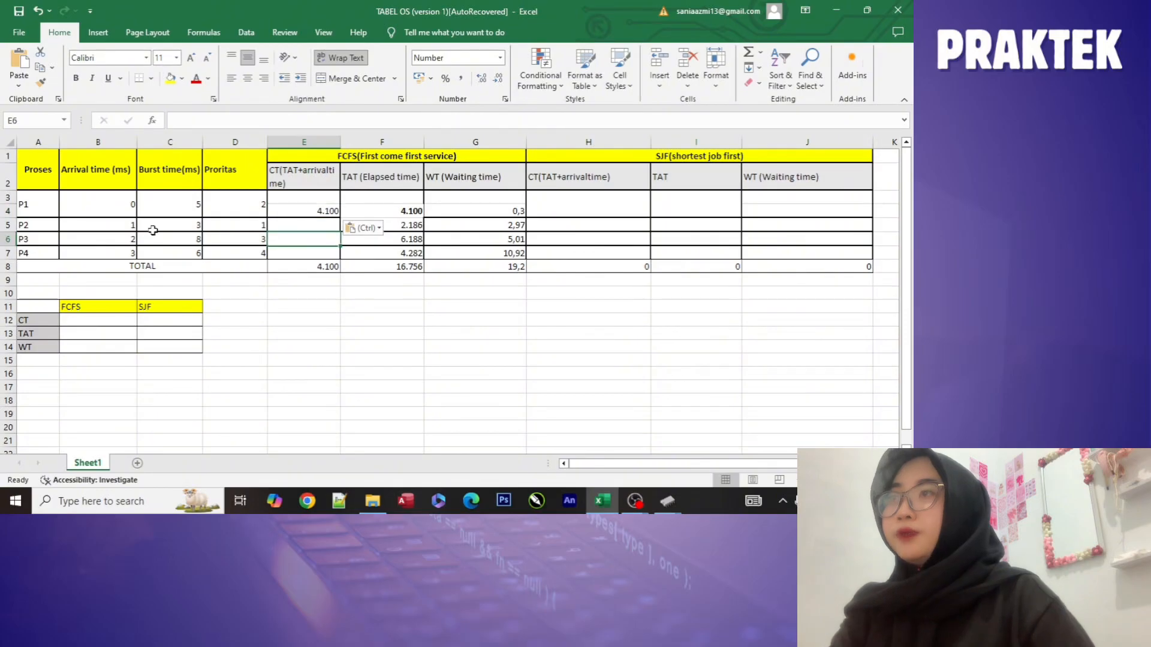
- Copy P2's elapsed time from F5 into FCFS CT cell E5 and change its first digit to make it 3186
click(110, 226)
double_click(414, 226)
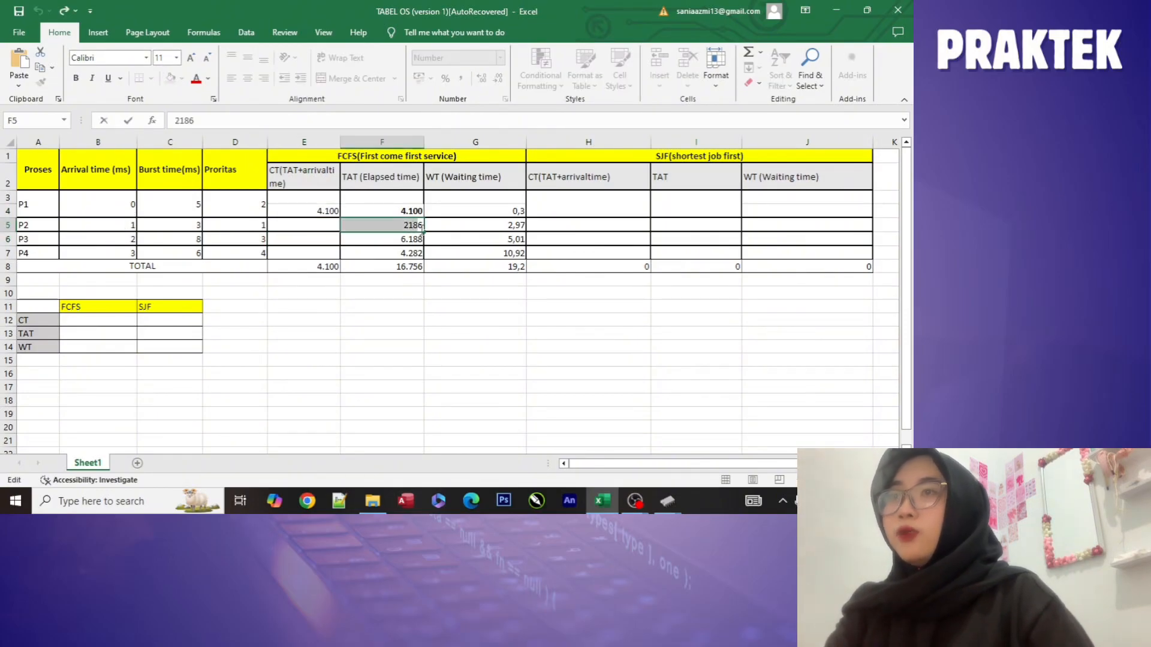
key(ctrl+c)
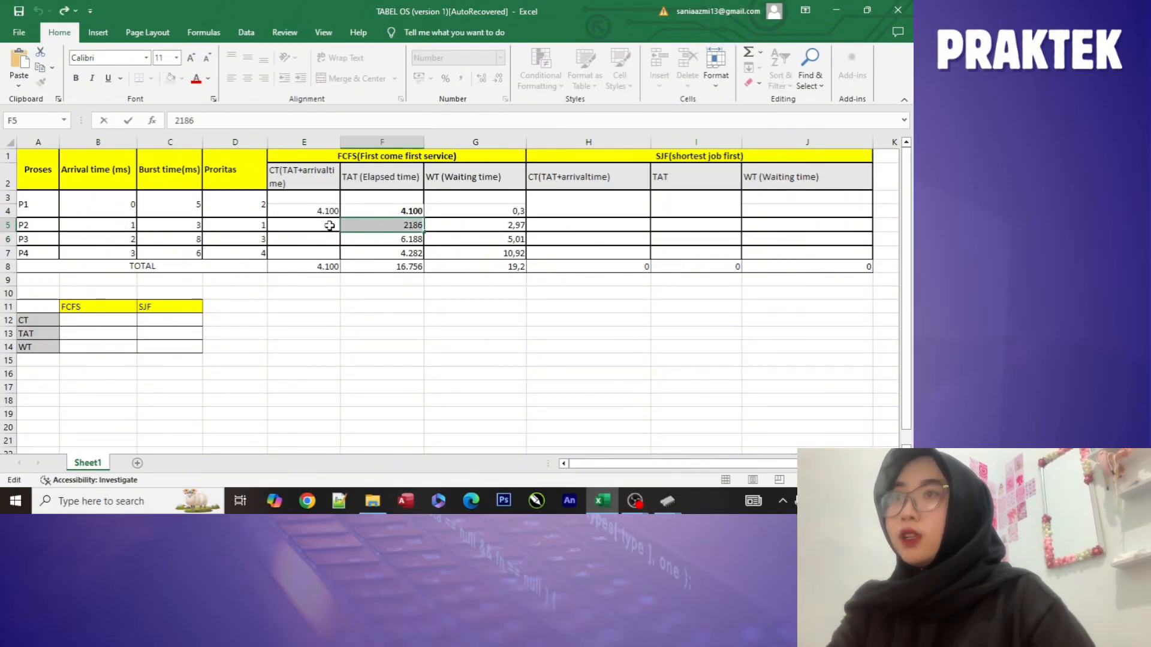
click(329, 227)
key(ctrl+v)
double_click(308, 225)
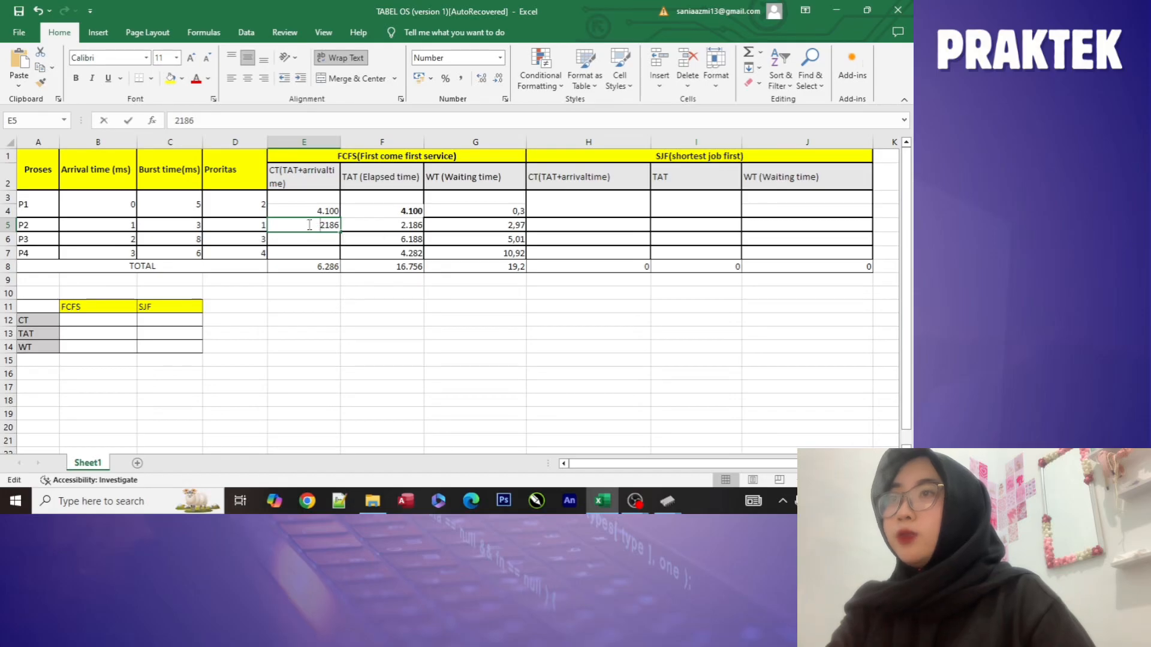
key(Delete)
text(3)
click(350, 253)
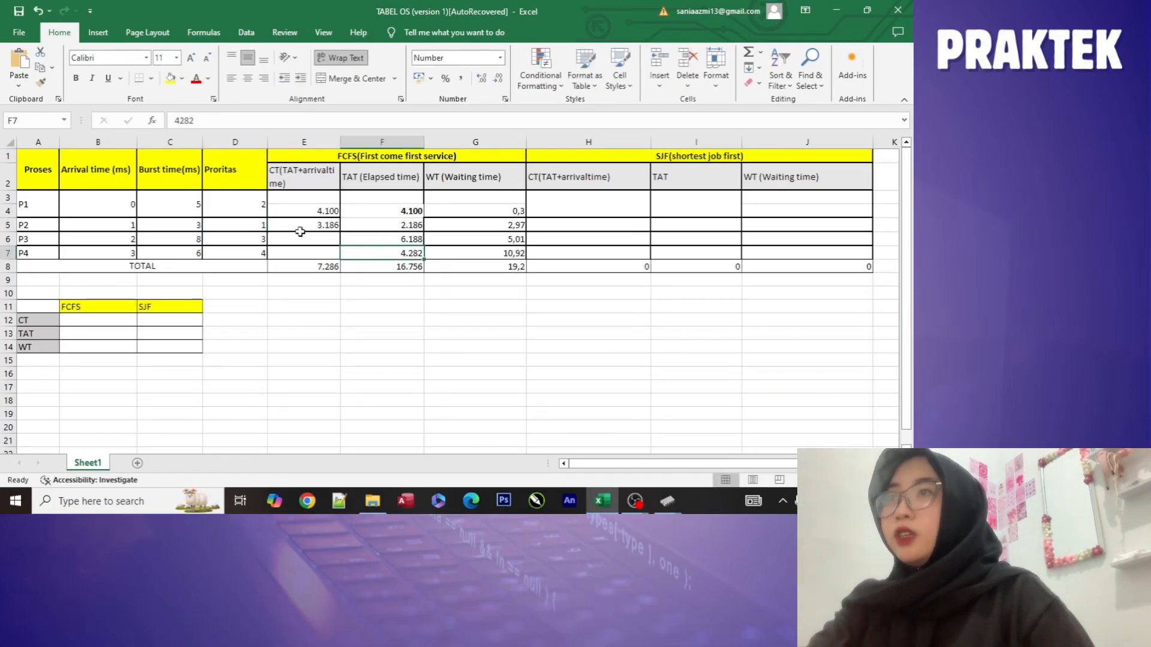
- Copy P3's elapsed time from F6 into FCFS CT cell E6 and change its first digit to make it 8188
click(119, 237)
double_click(387, 245)
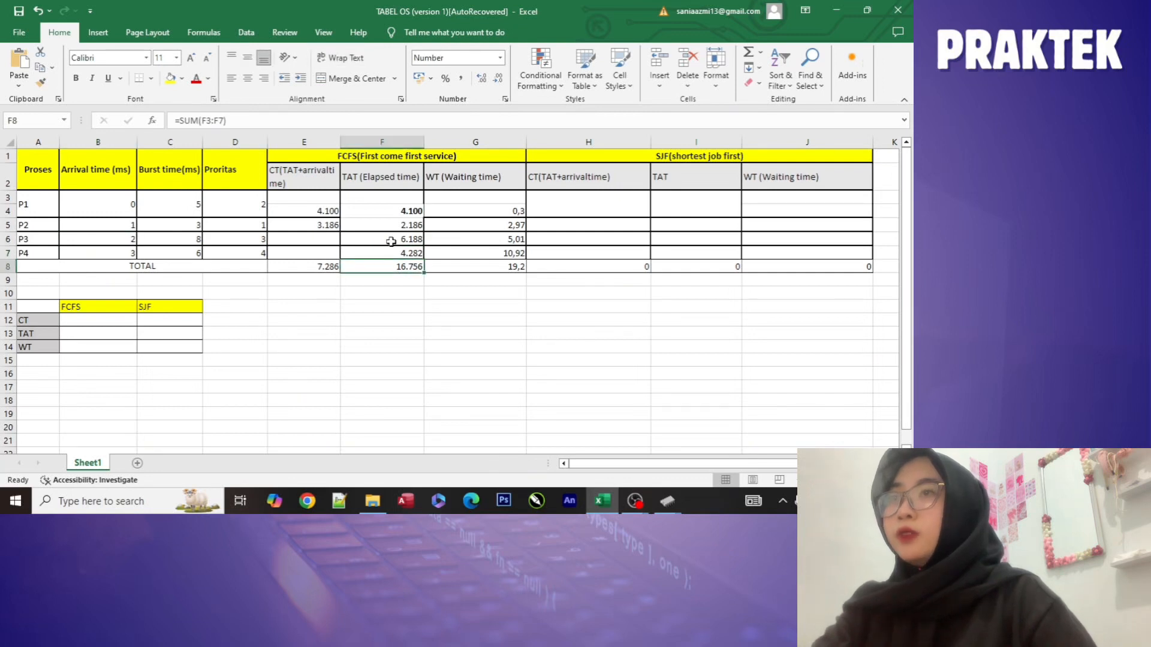
click(325, 240)
key(ctrl+v)
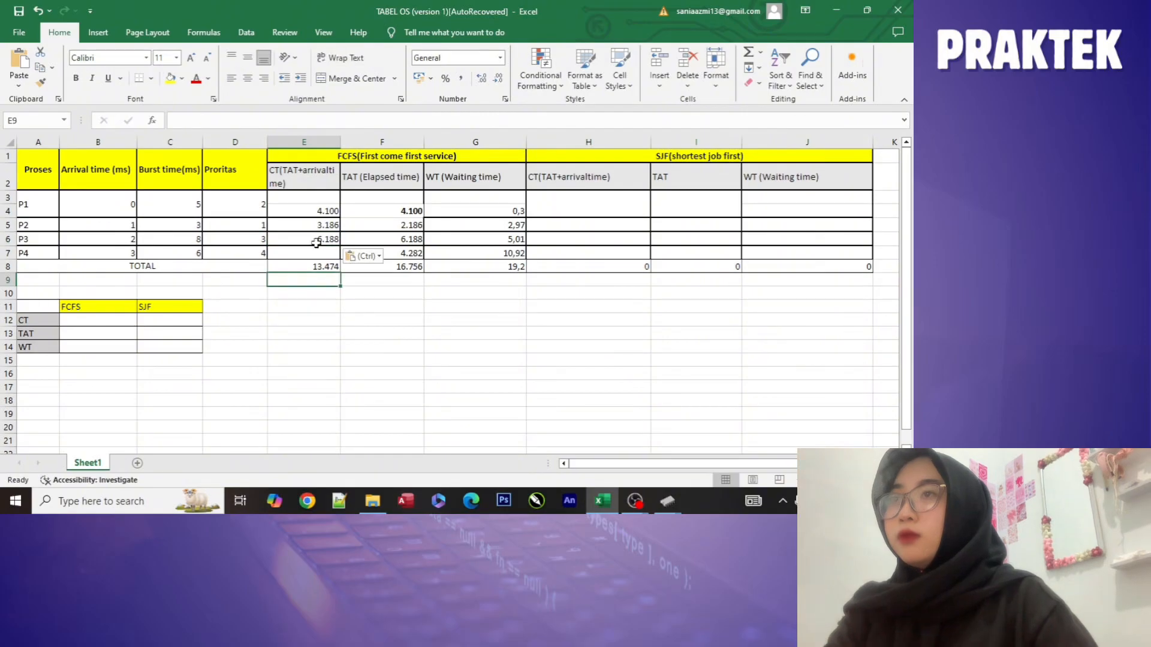
double_click(313, 240)
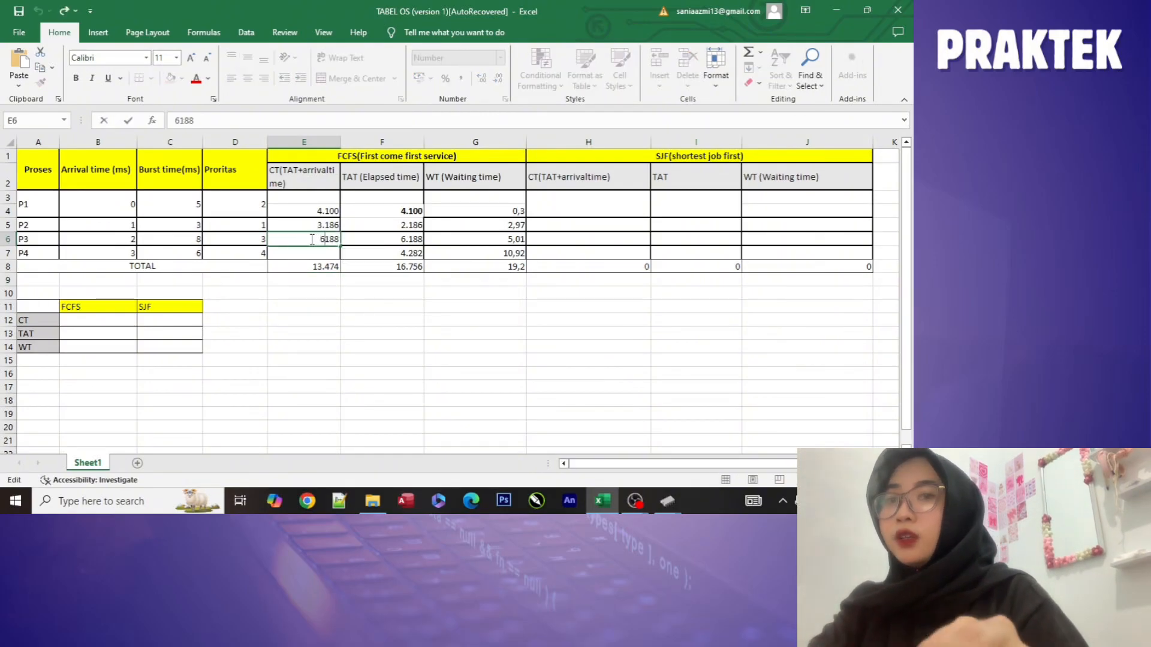
key(Delete)
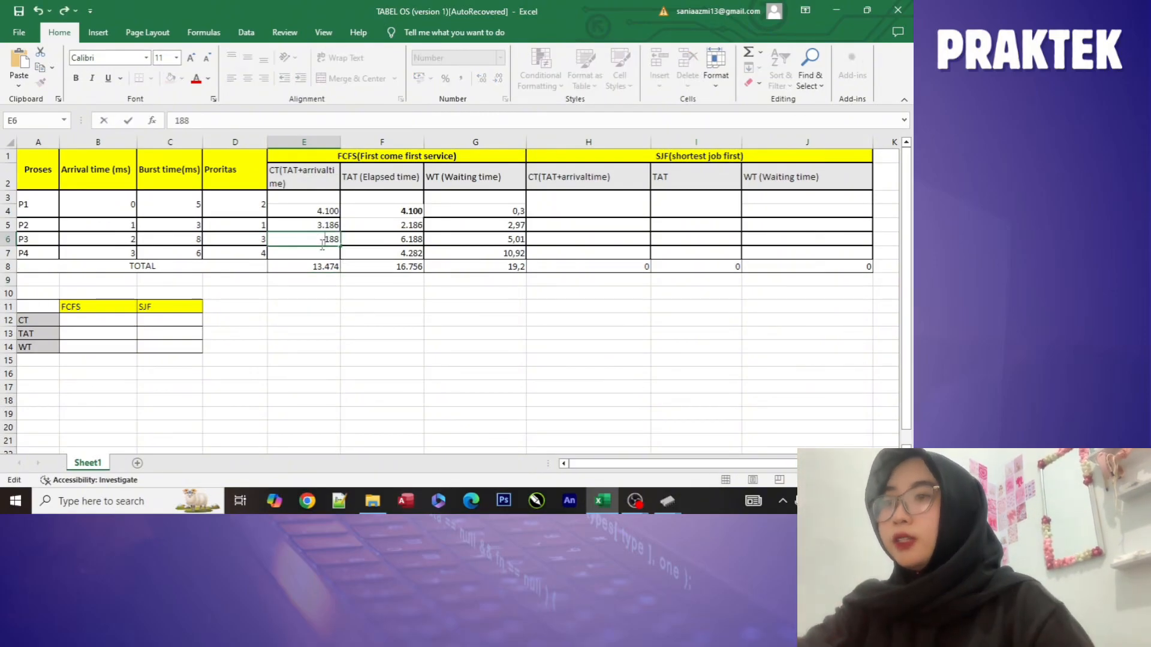
text(8)
key(Return)
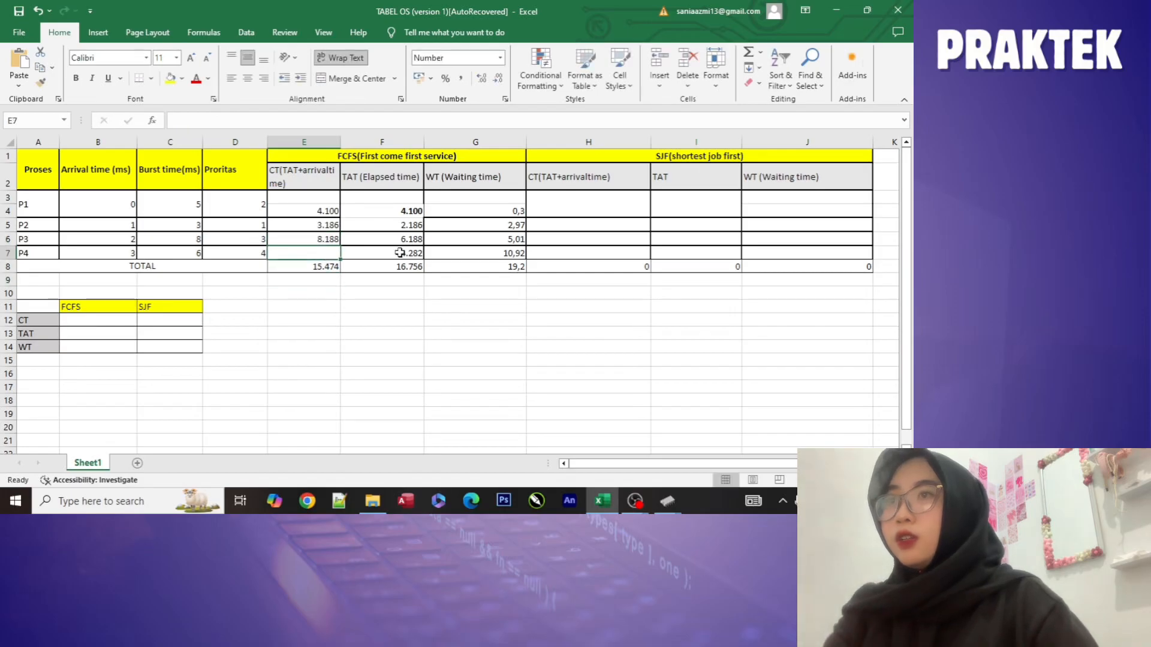
- Copy P4's elapsed time from F7 into FCFS CT cell E7 and change its first digit to make it 3282
double_click(389, 253)
drag(389, 253, 449, 252)
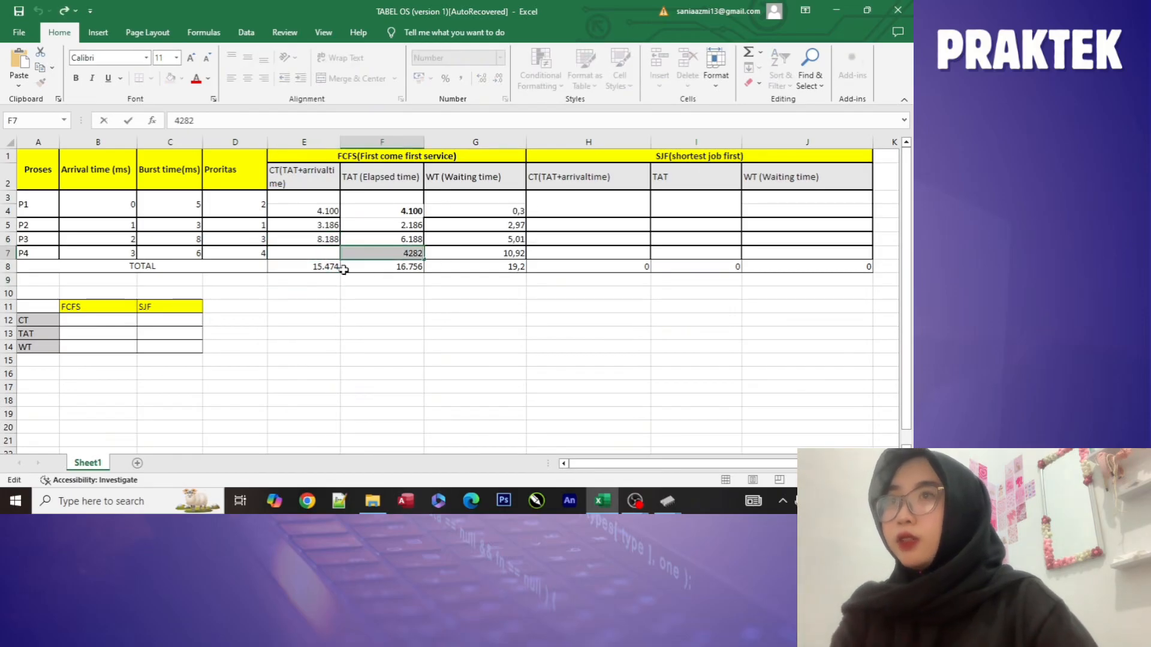
key(ctrl+c)
click(309, 251)
key(ctrl+v)
double_click(311, 254)
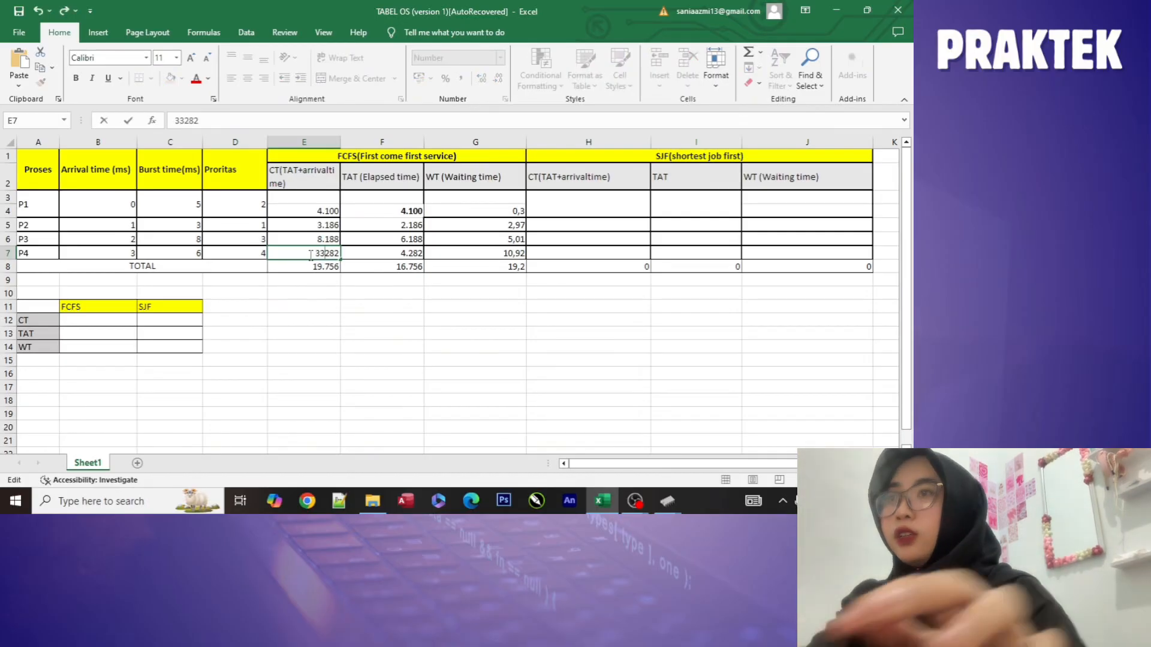
key(BackSpace)
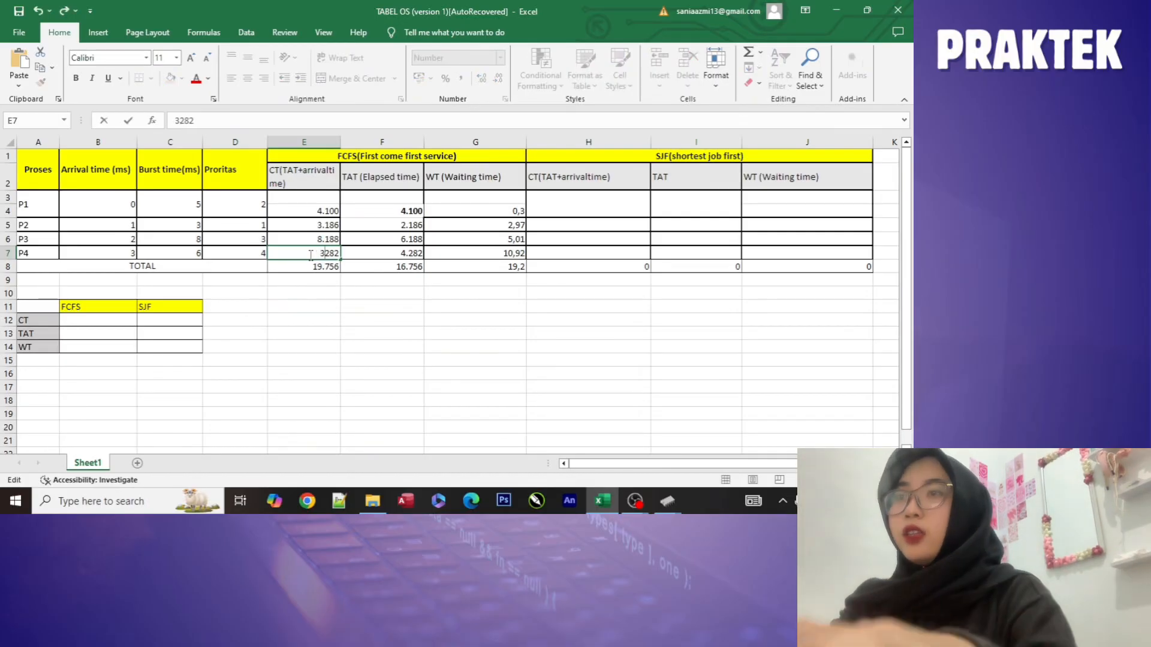
click(320, 303)
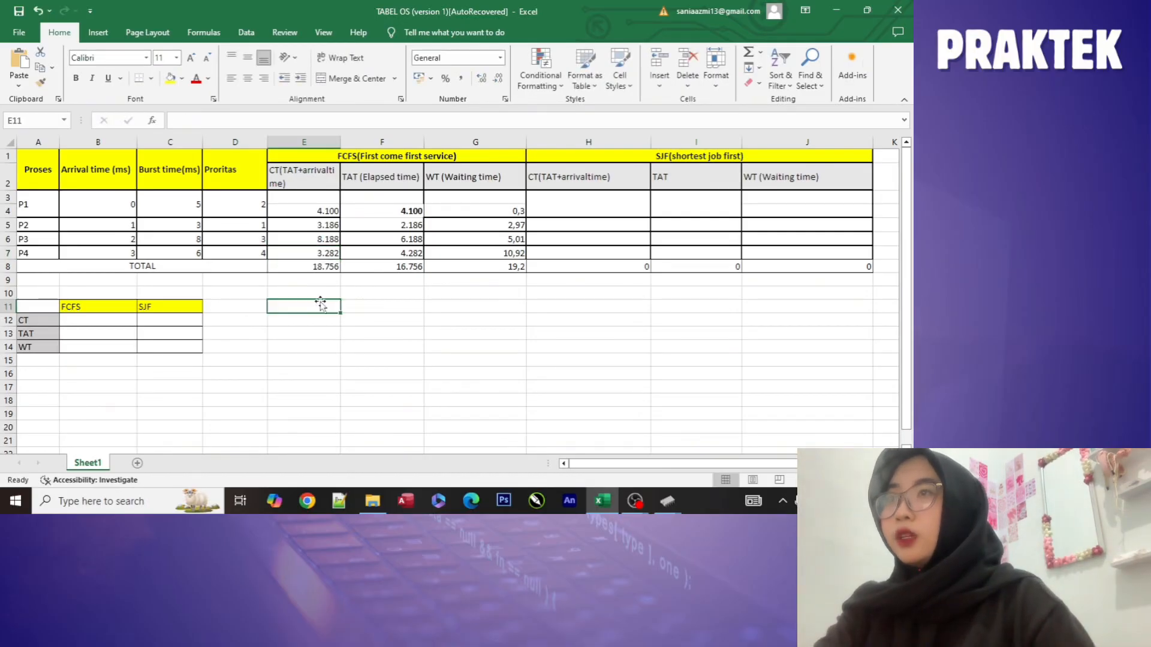
click(368, 296)
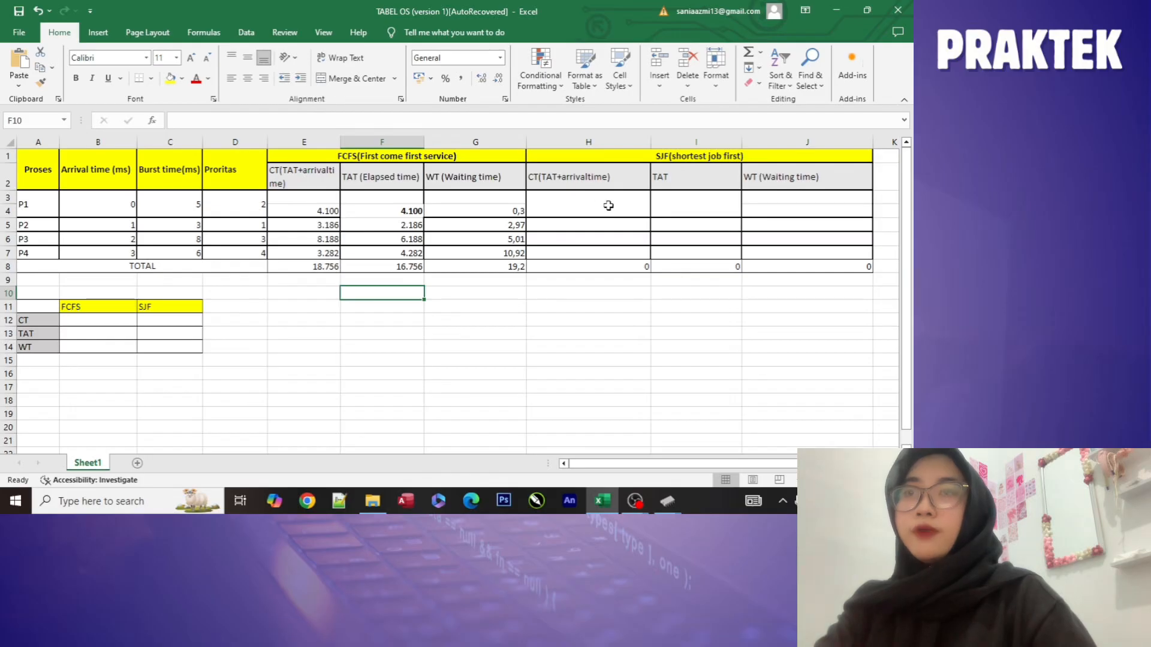
- Switch to the CPU-OS Simulator, open the program compiler maximized and load the source file sjf.txt from the OS CPU folder
click(667, 501)
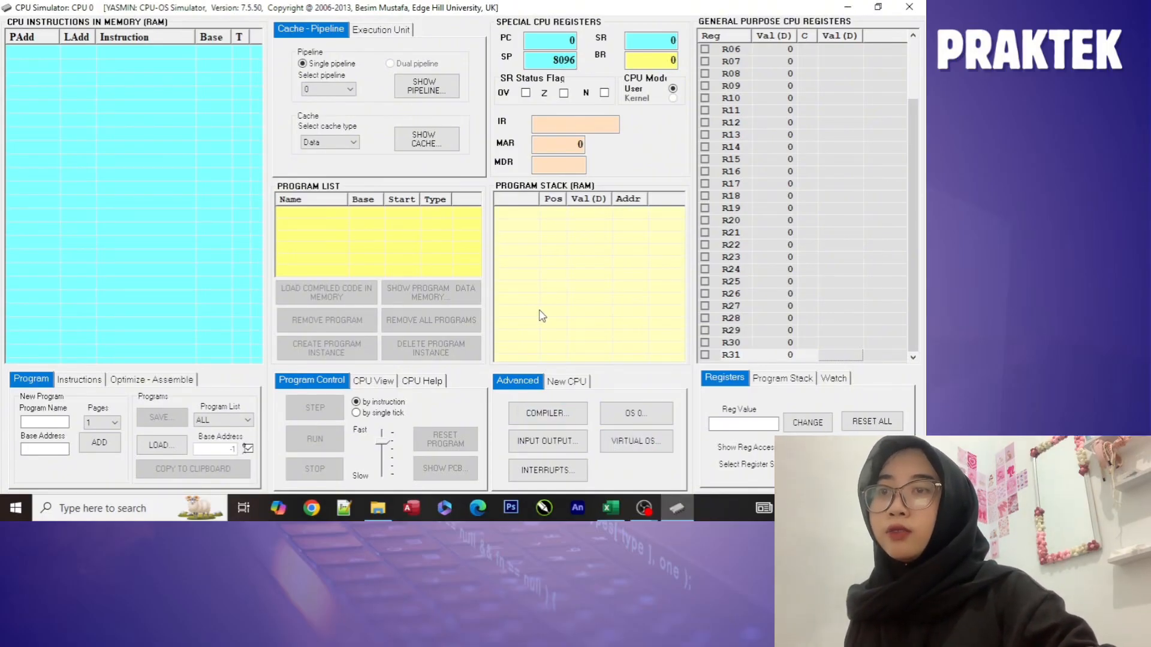
click(551, 414)
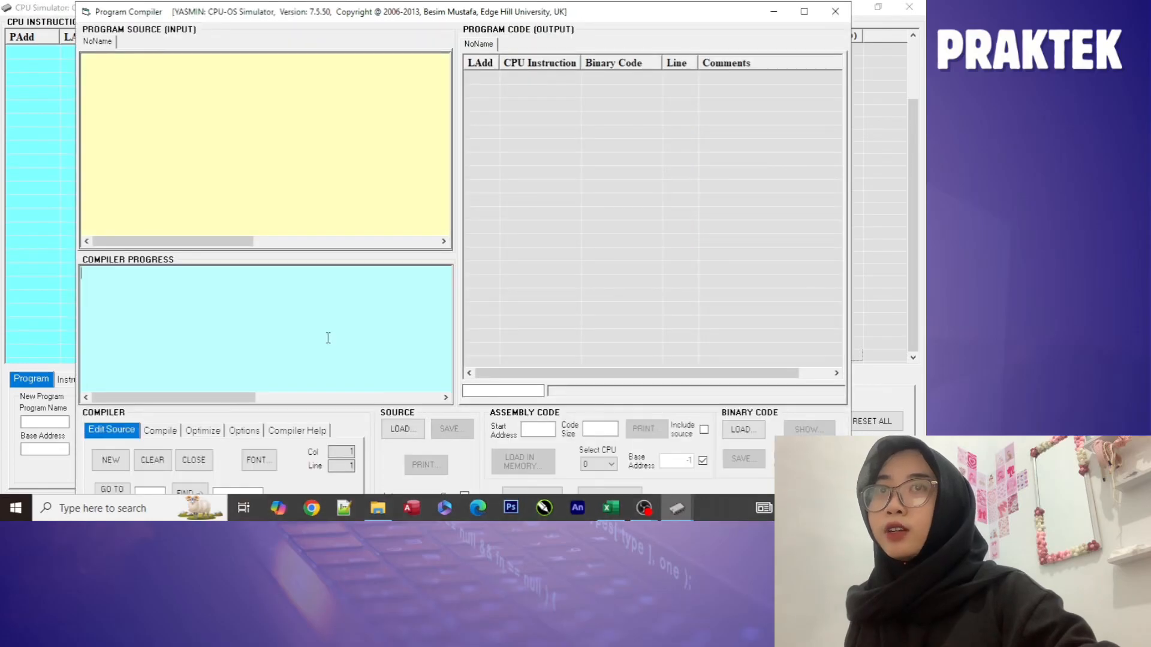
click(803, 12)
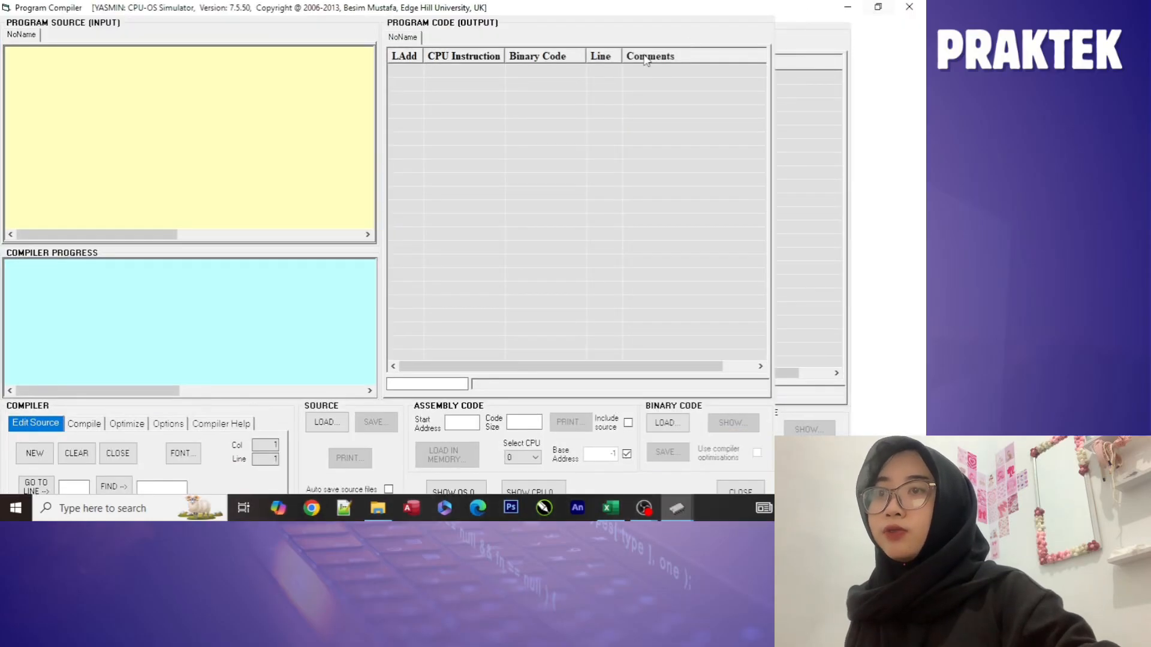
click(386, 414)
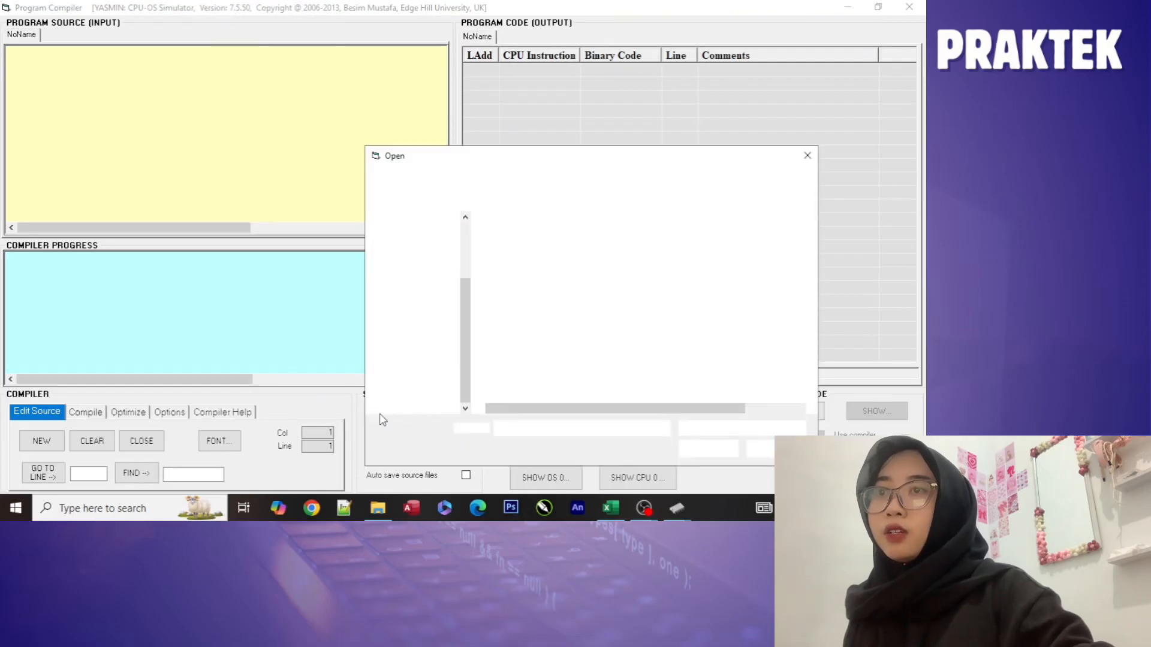
click(549, 313)
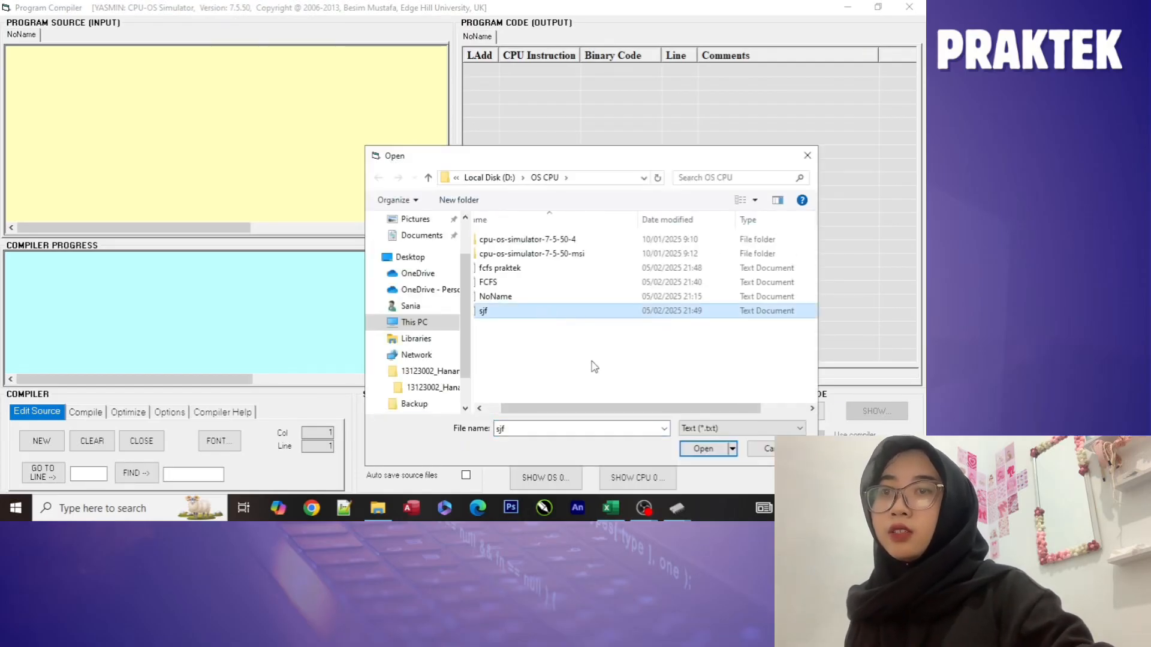
click(703, 451)
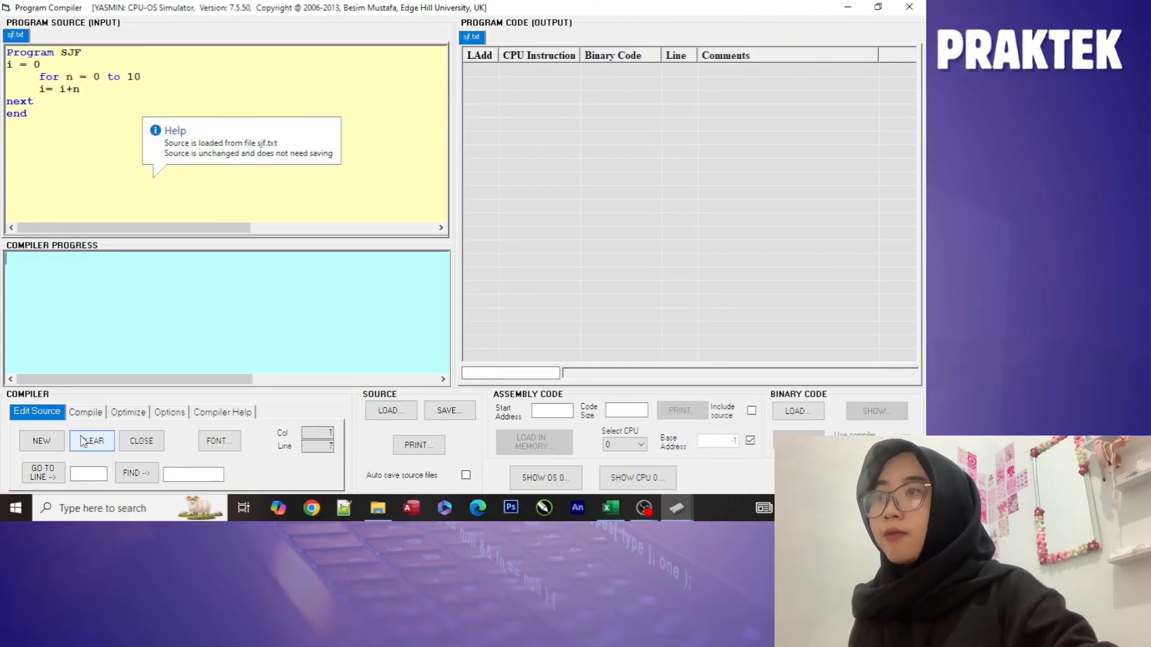
- Compile the SJF program and load its code into CPU 0's memory at base address 100
click(82, 415)
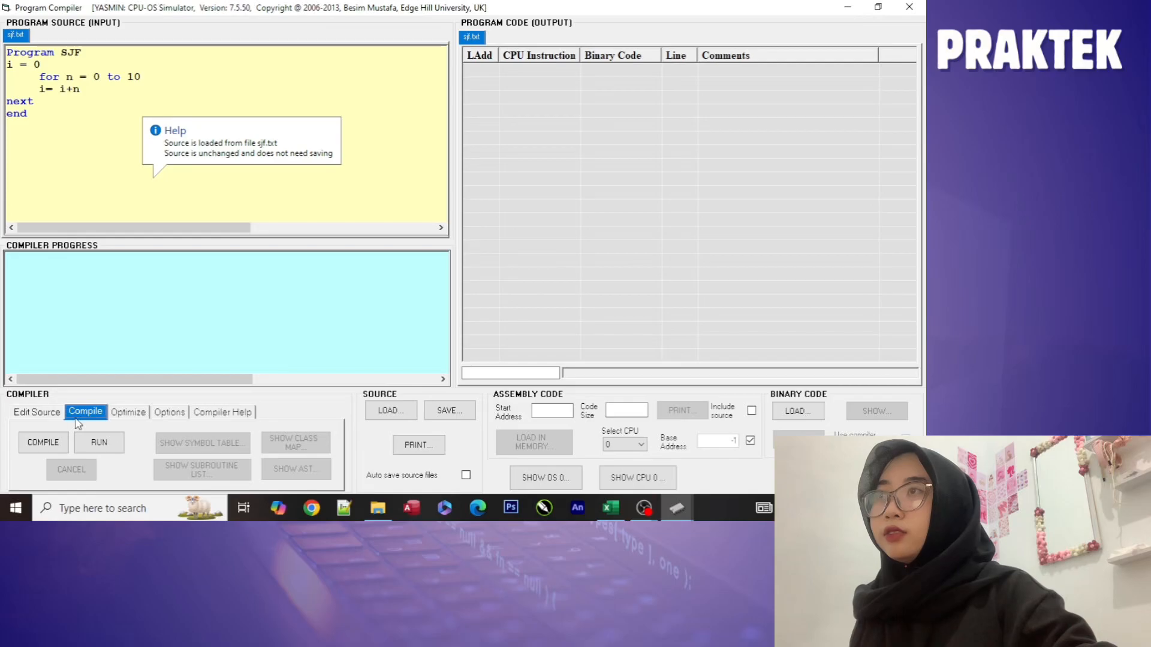
click(48, 443)
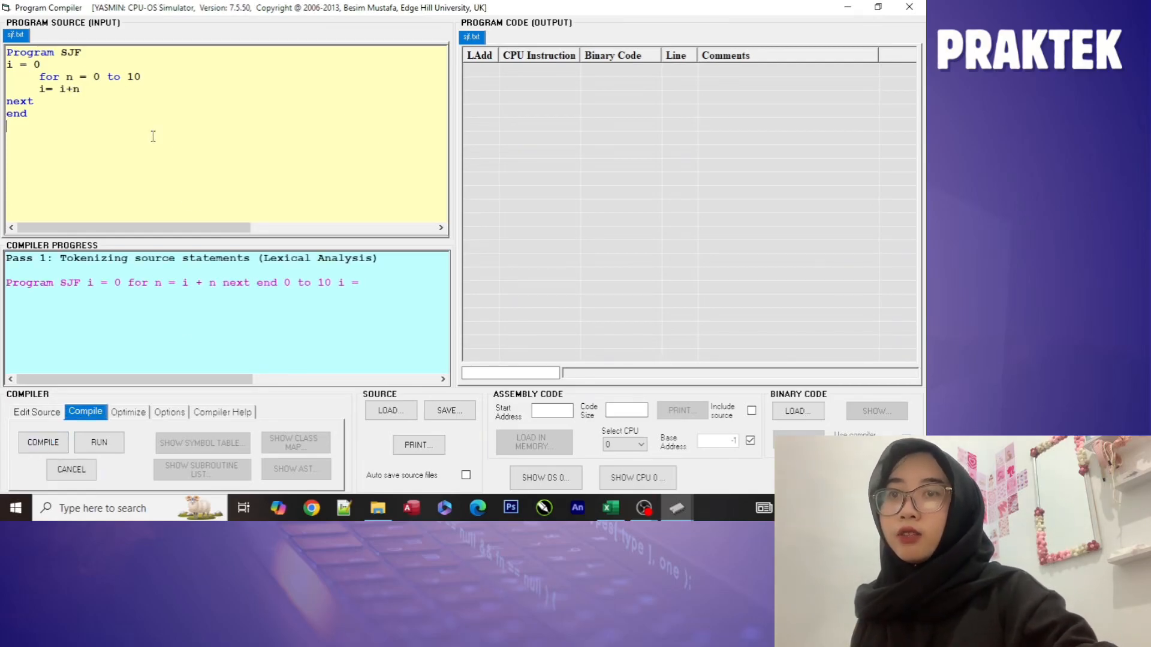
click(748, 442)
text(00)
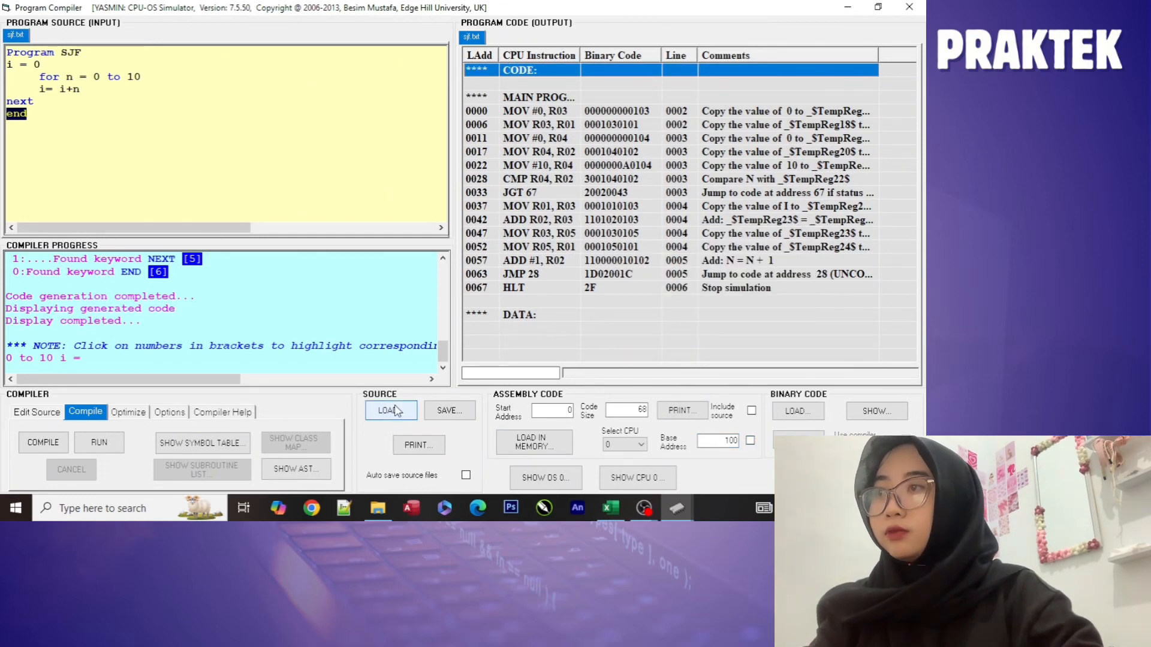
click(54, 447)
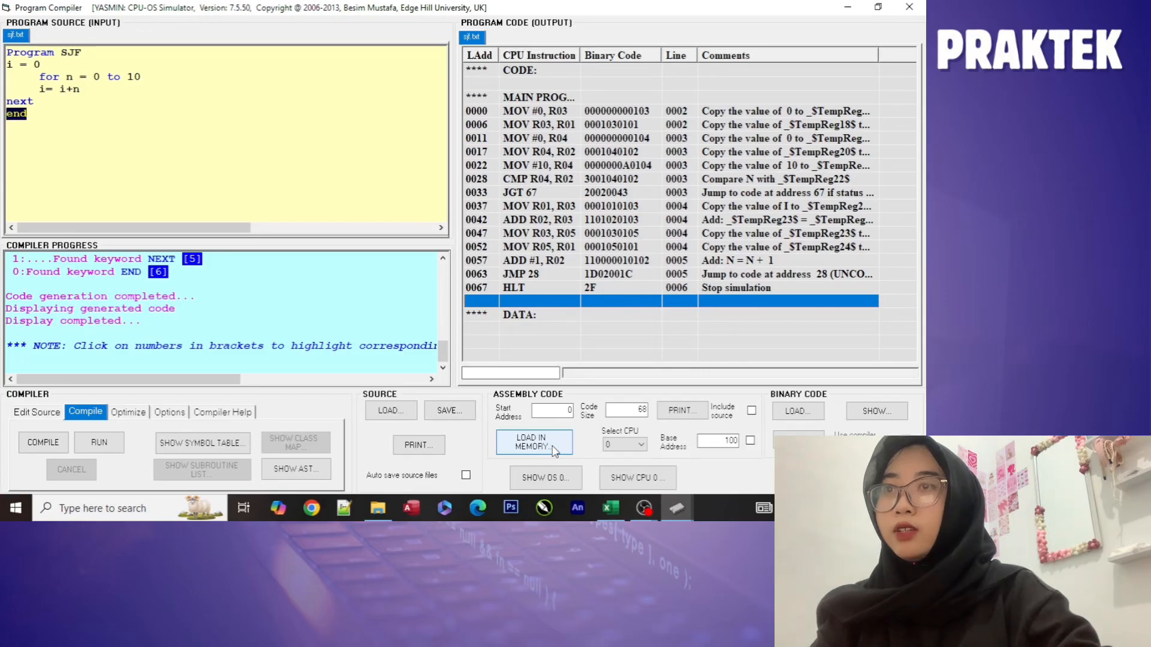
click(552, 448)
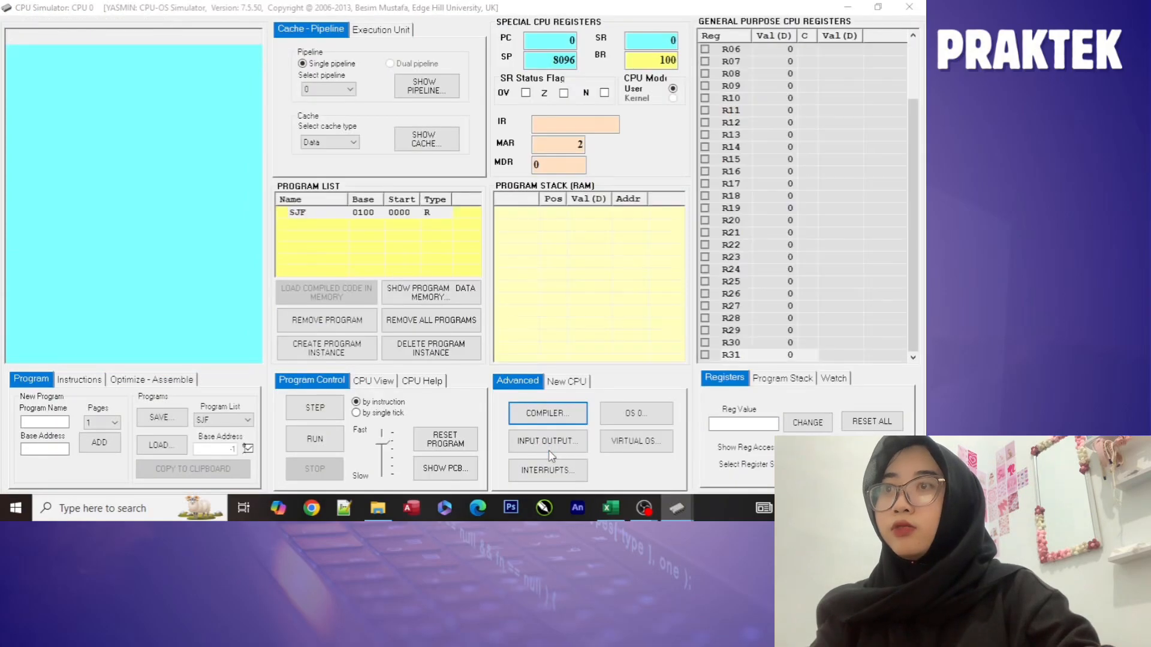
click(524, 298)
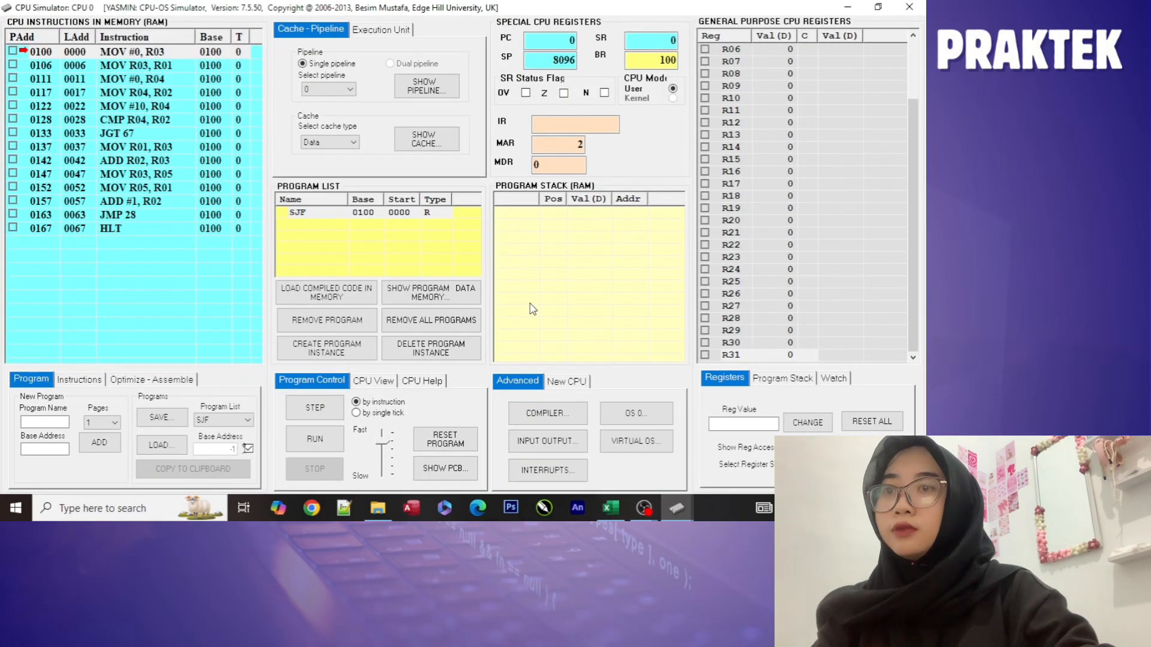
- Open the OS simulator for CPU 0 maximized and set the scheduling policy to Shortest-Job-First (SJF)
click(645, 508)
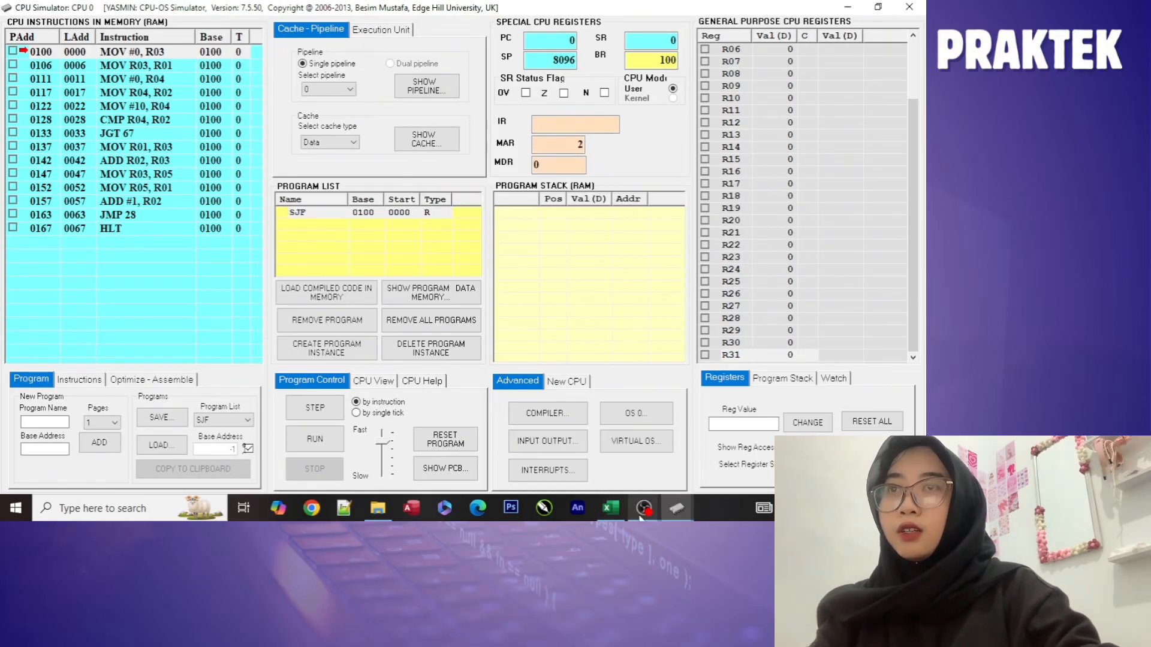
click(610, 408)
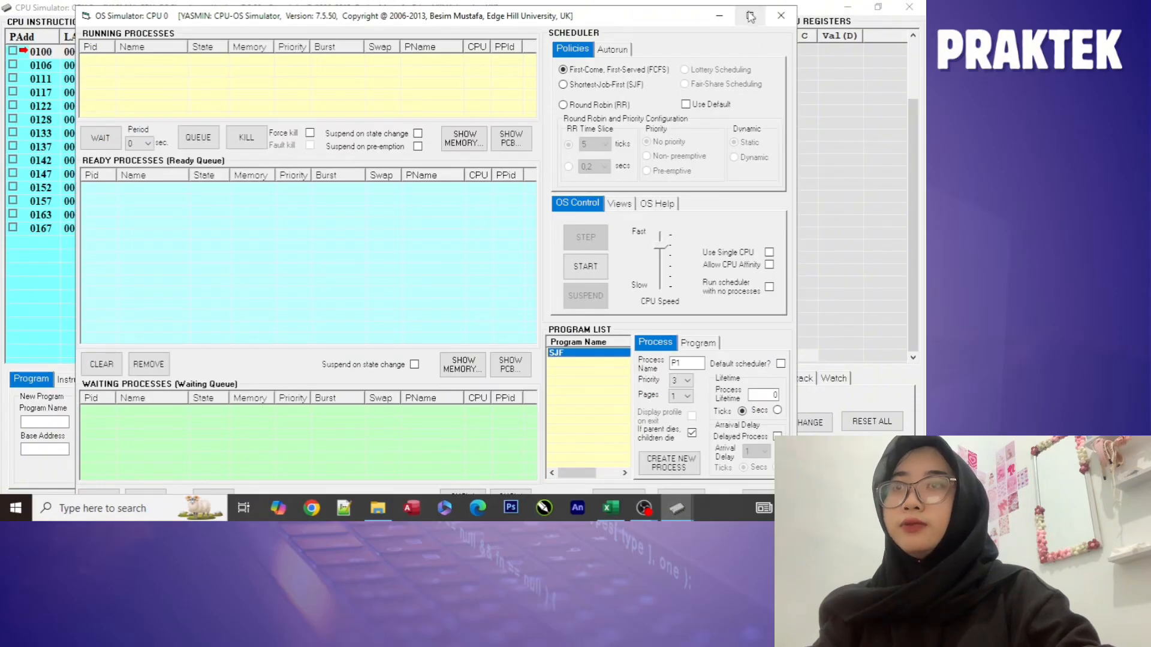
click(749, 16)
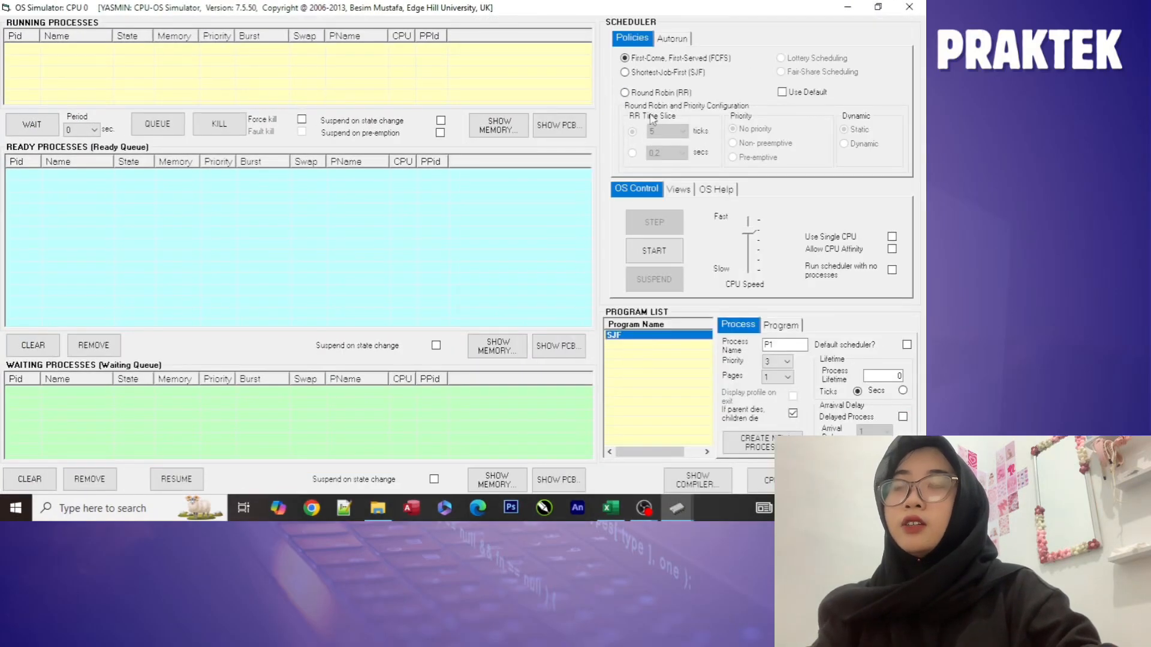
click(625, 73)
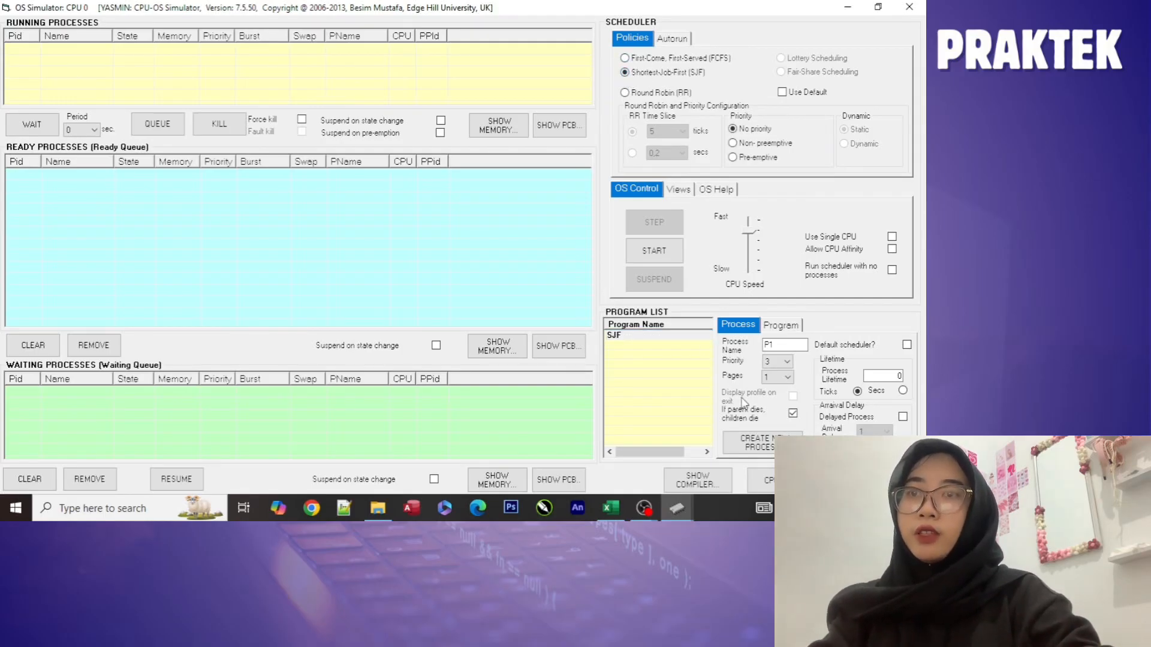
- Check P1's row in the Excel table, return to the OS simulator and create process P1 with priority 2 and lifetime 5 ticks
click(791, 343)
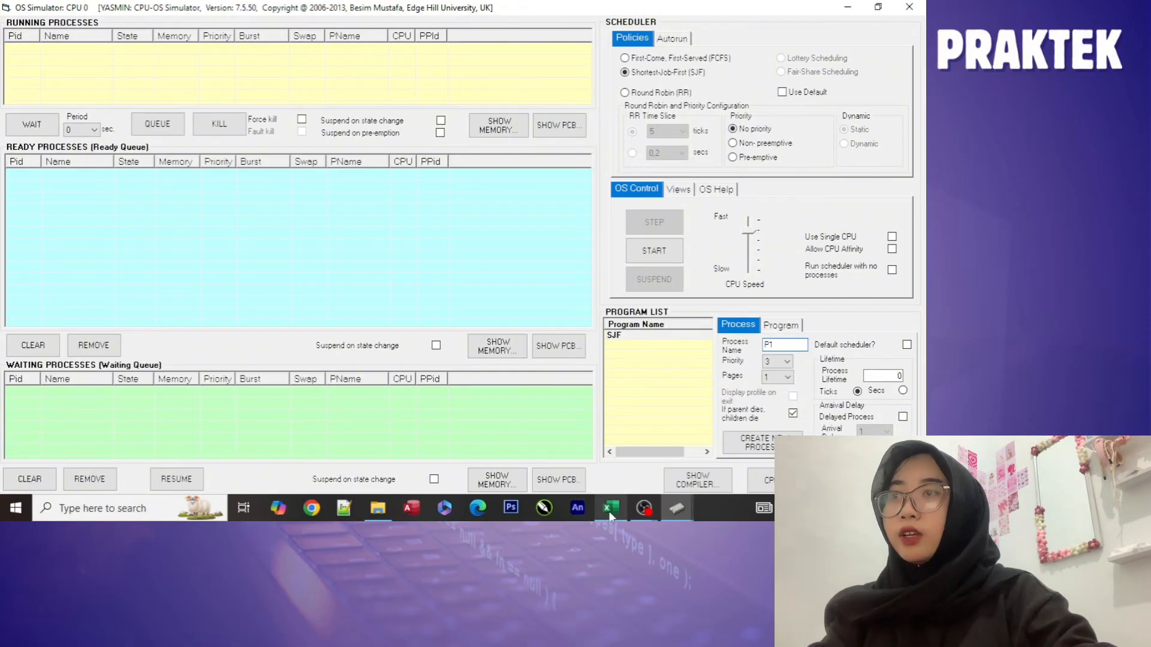
click(609, 508)
click(500, 363)
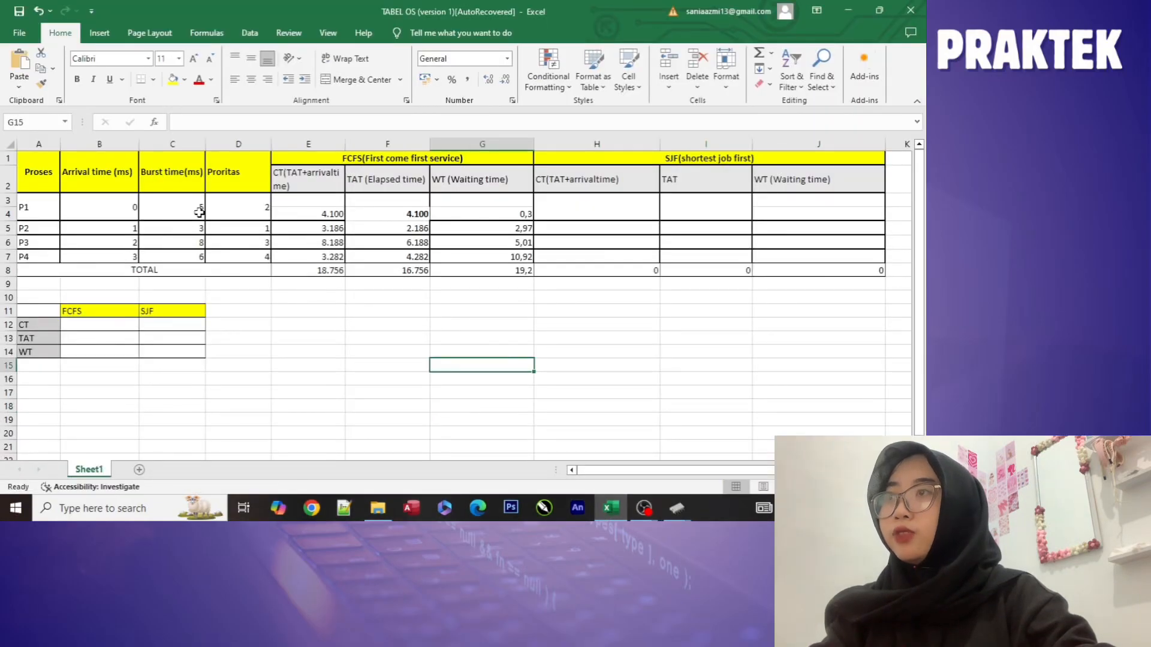
click(49, 210)
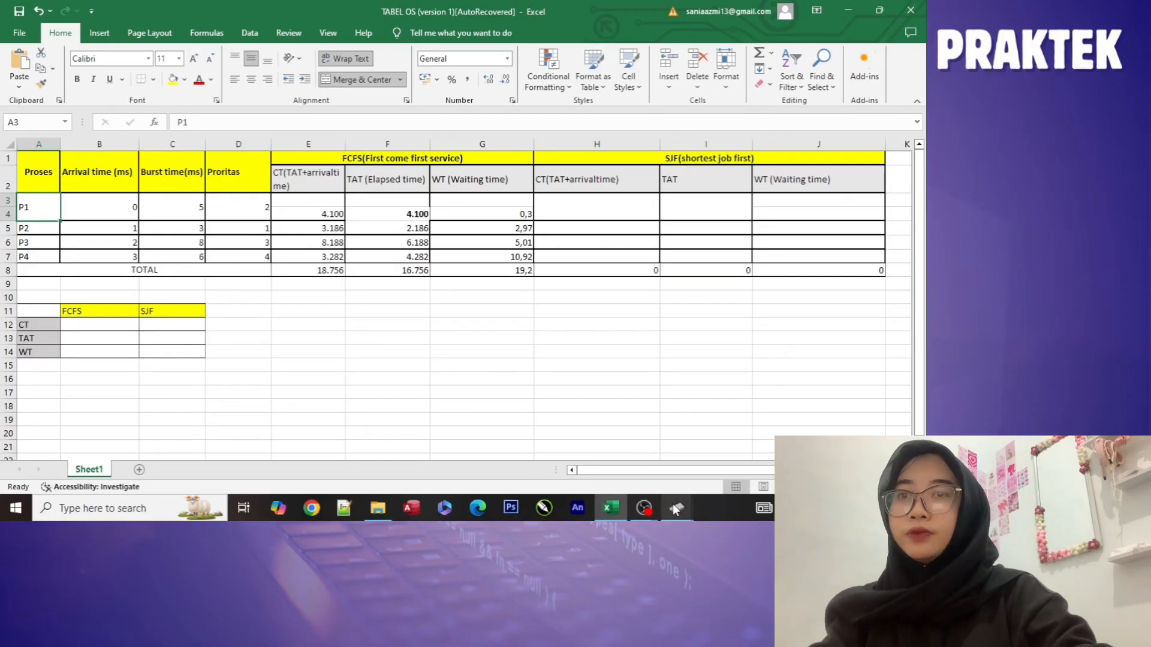
mouse_move(677, 508)
click(809, 419)
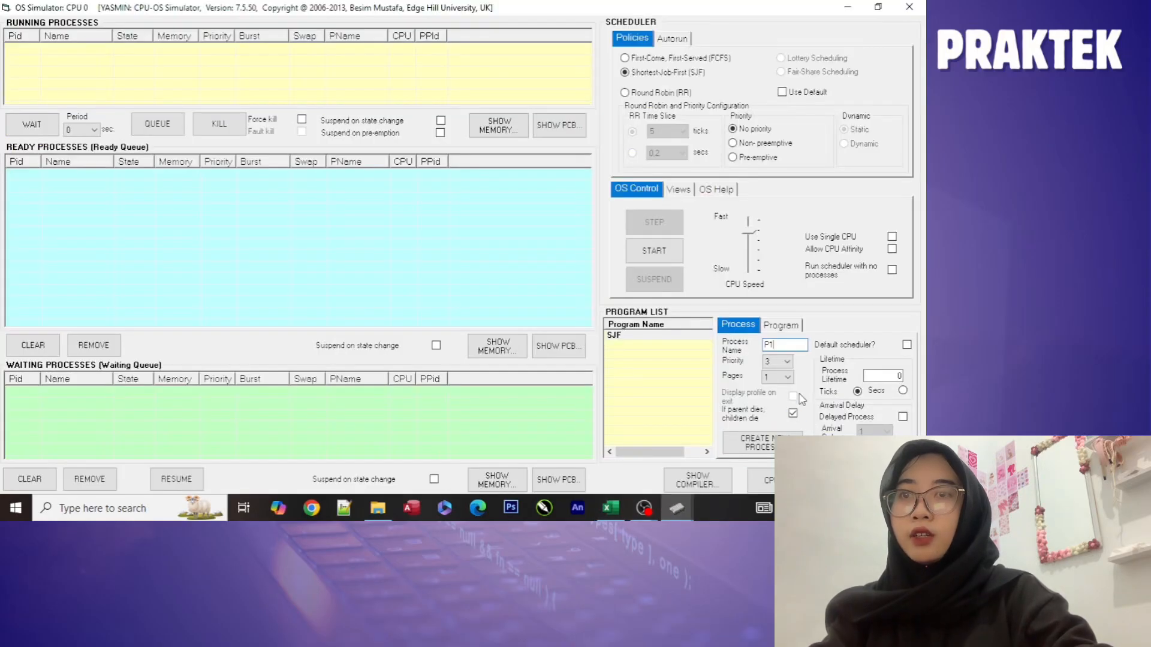
click(779, 362)
click(779, 383)
click(876, 376)
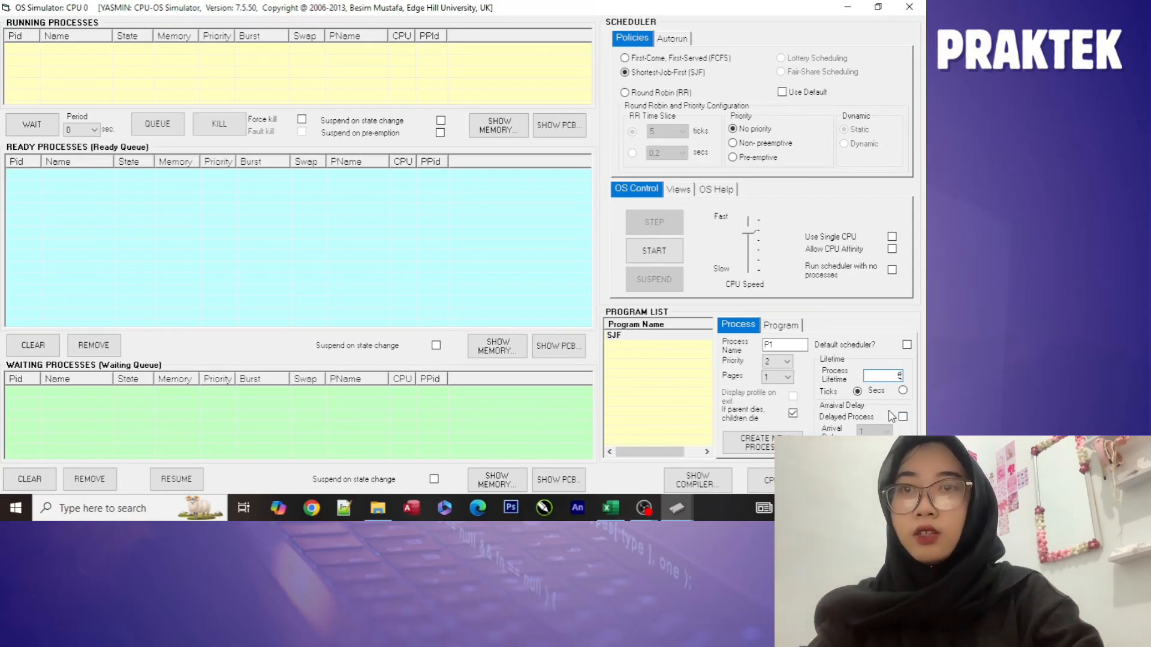
text(5)
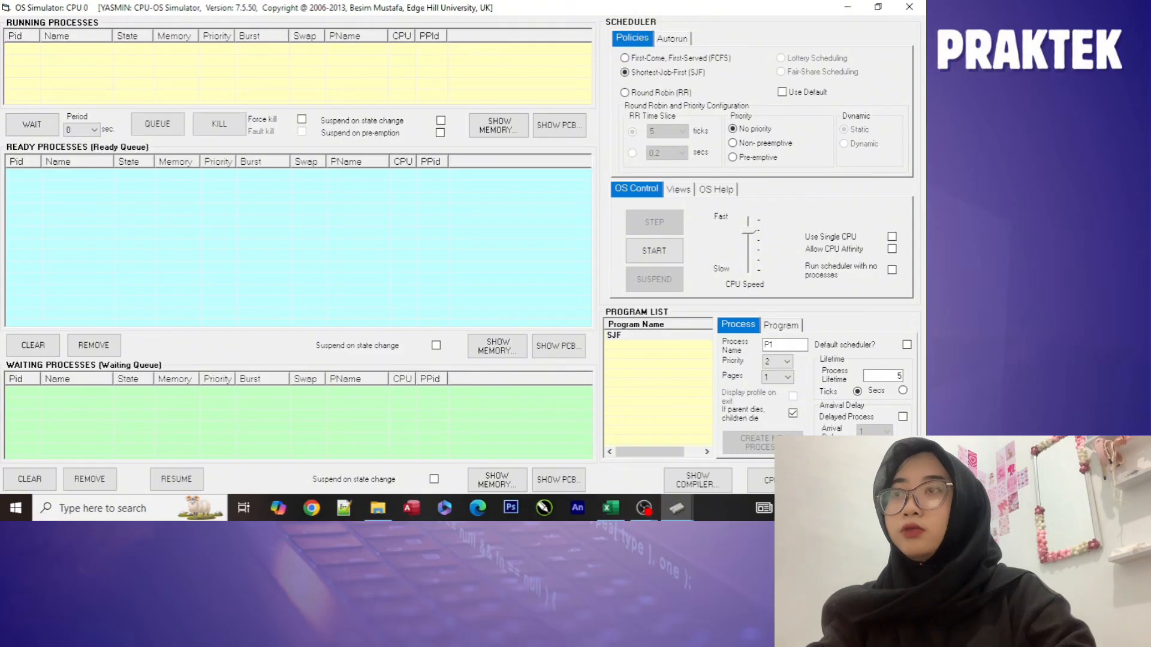
click(760, 443)
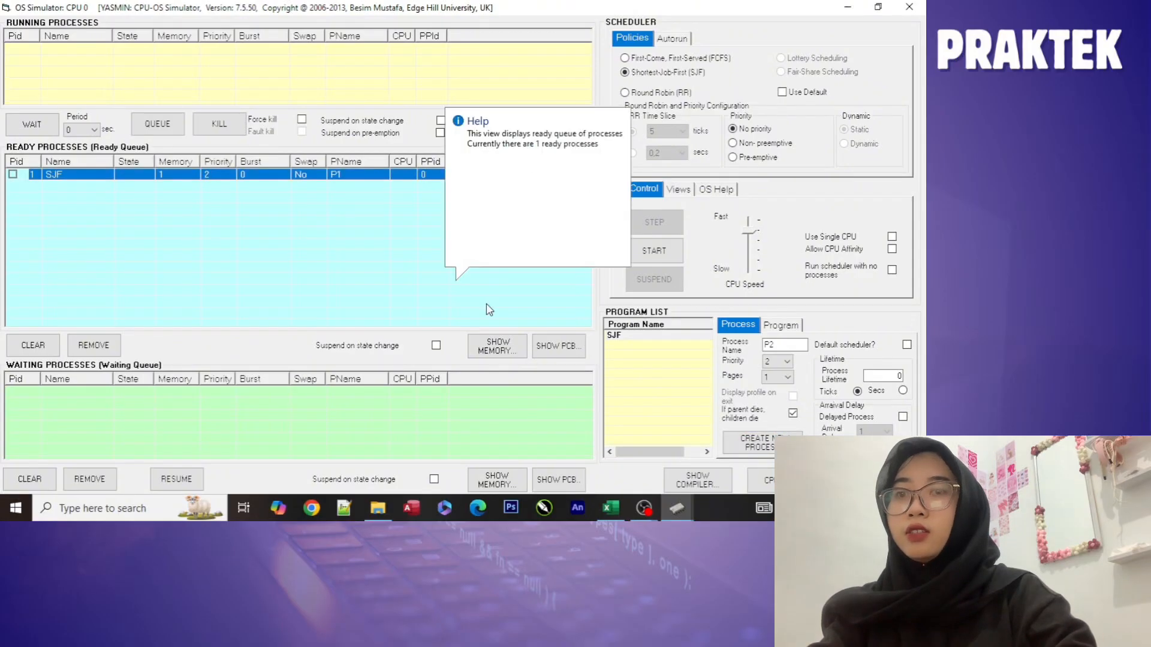
- Check P2's row in Excel and create process P2 in the OS simulator with priority 1, lifetime 3 ticks and arrival delay 1
click(611, 508)
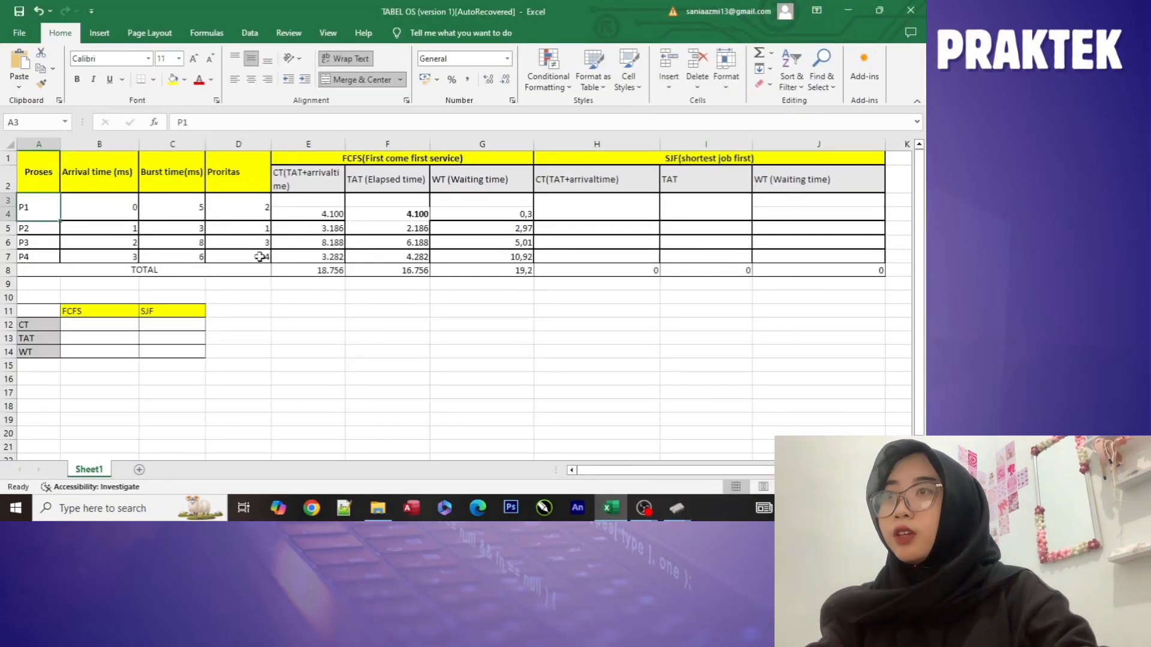
click(686, 514)
click(822, 445)
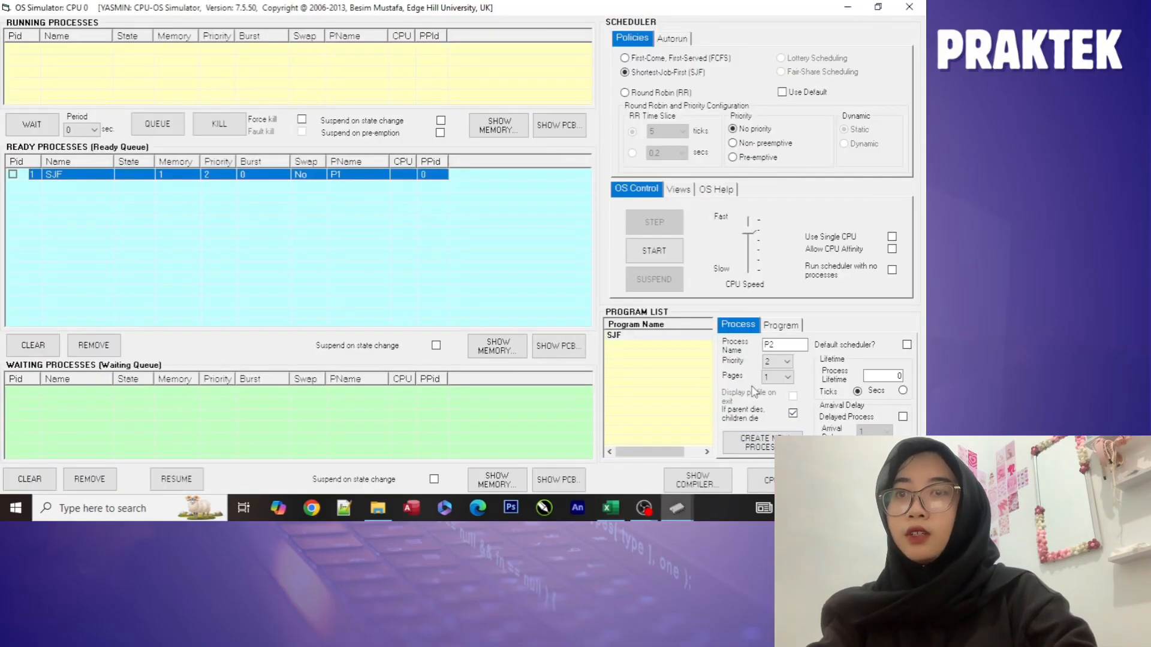
click(779, 361)
click(772, 373)
double_click(902, 374)
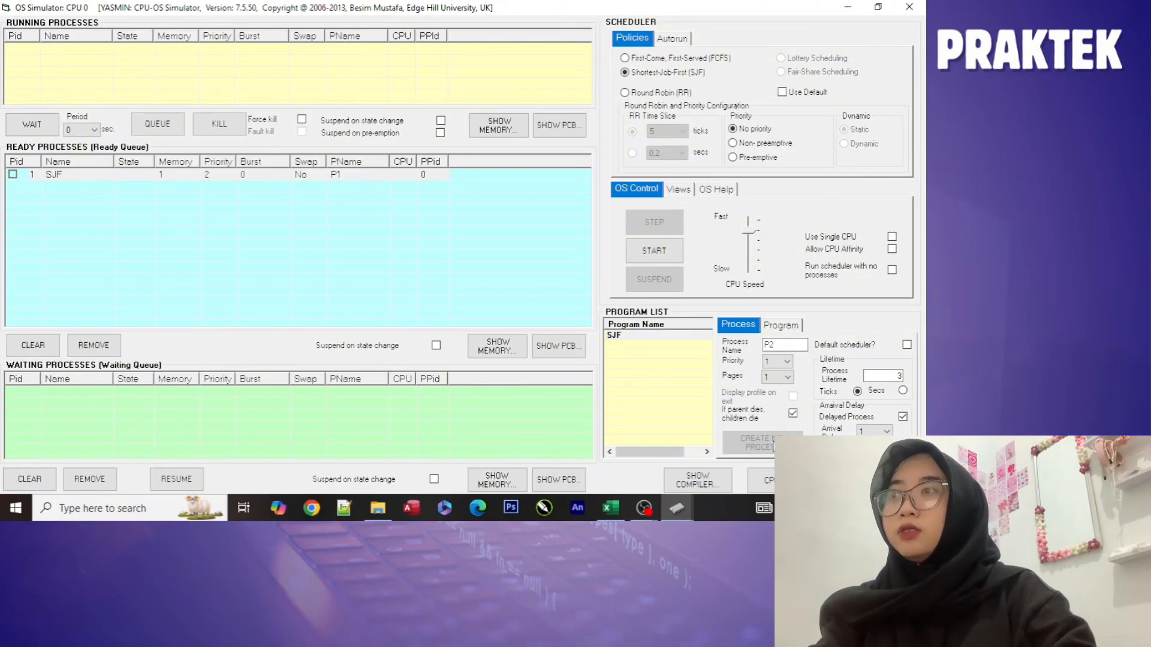
click(756, 442)
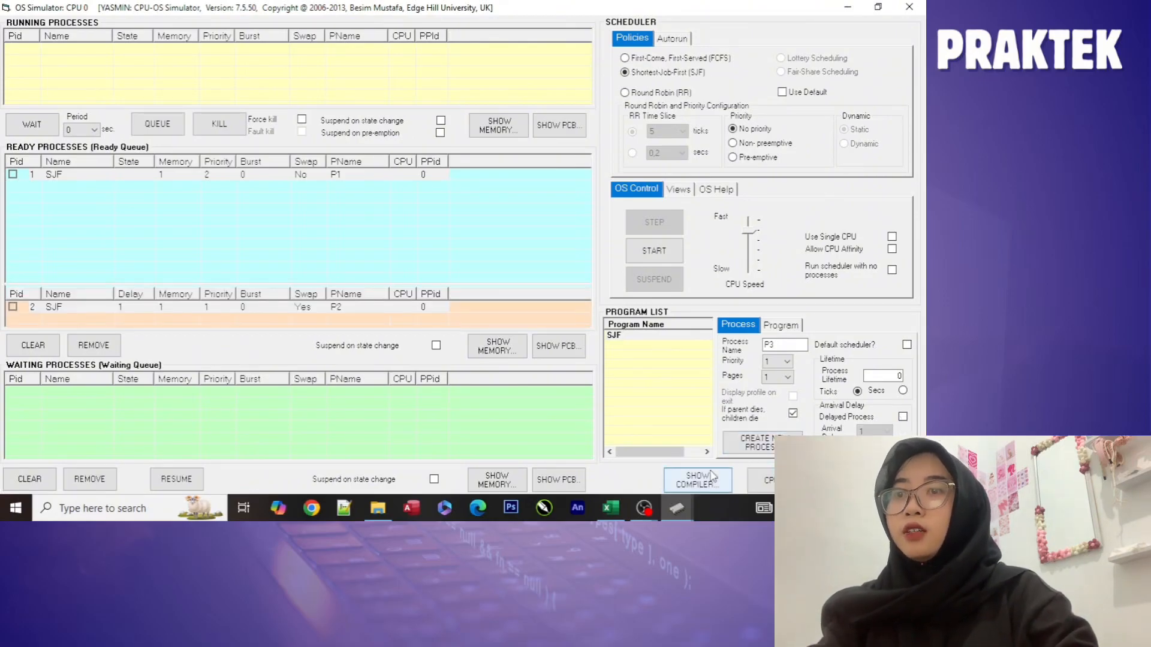
- Check P3's row in Excel and create process P3 in the OS simulator with priority 3, lifetime 8 ticks and arrival delay 2
mouse_move(610, 508)
click(616, 476)
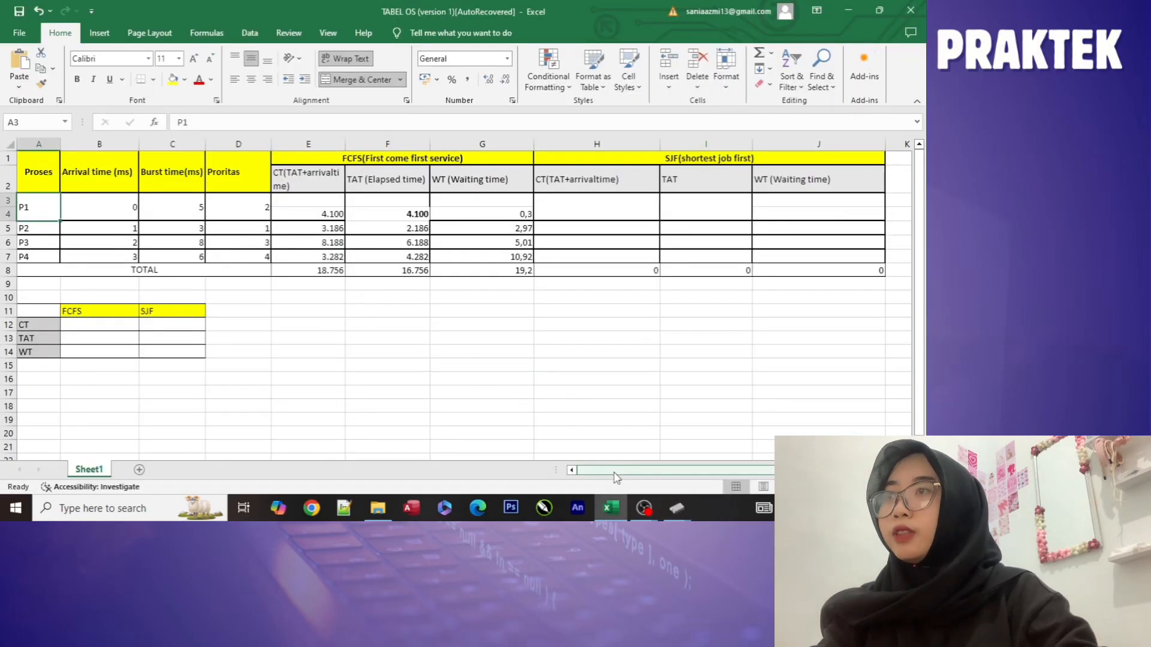
click(438, 340)
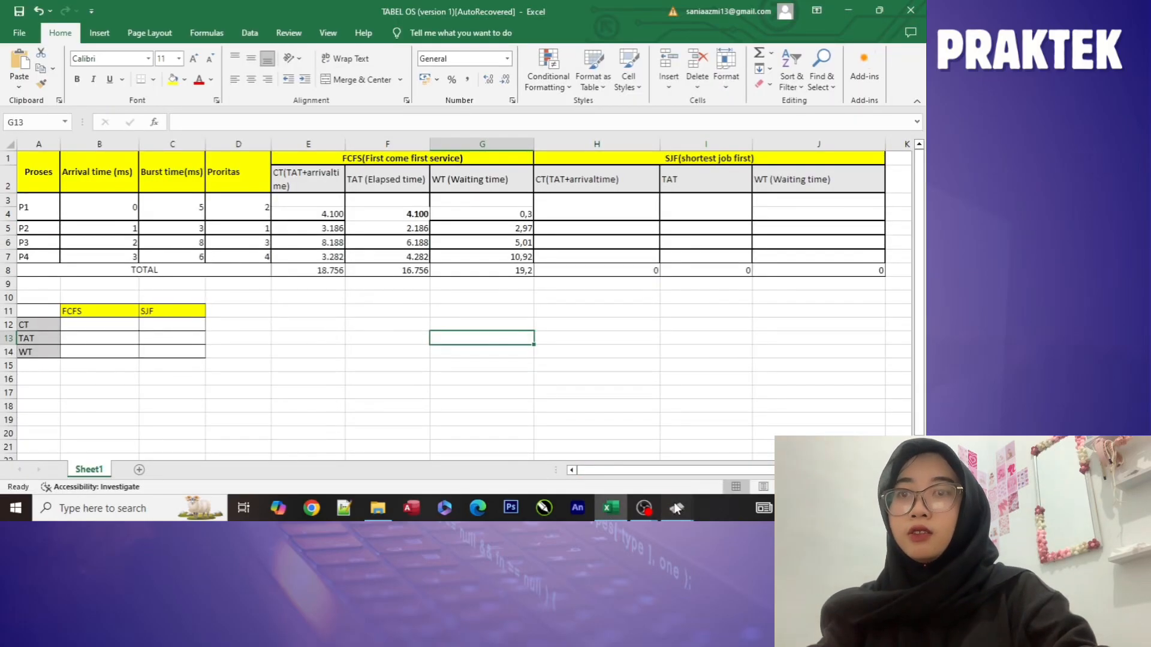
mouse_move(676, 508)
click(824, 446)
click(779, 361)
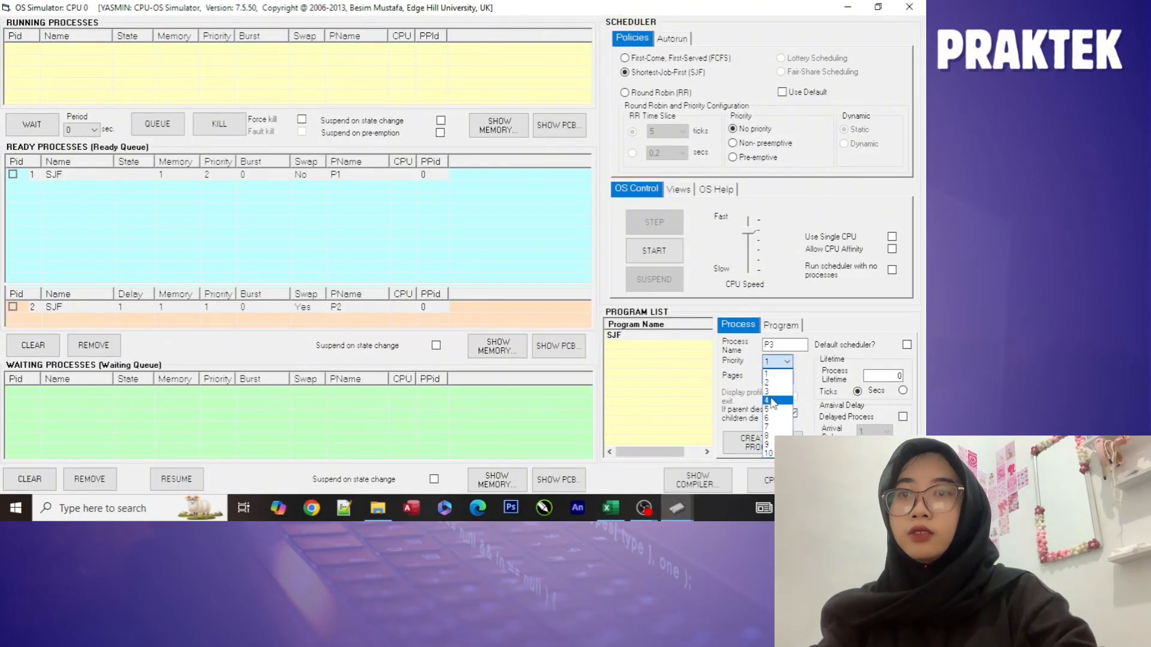
click(785, 391)
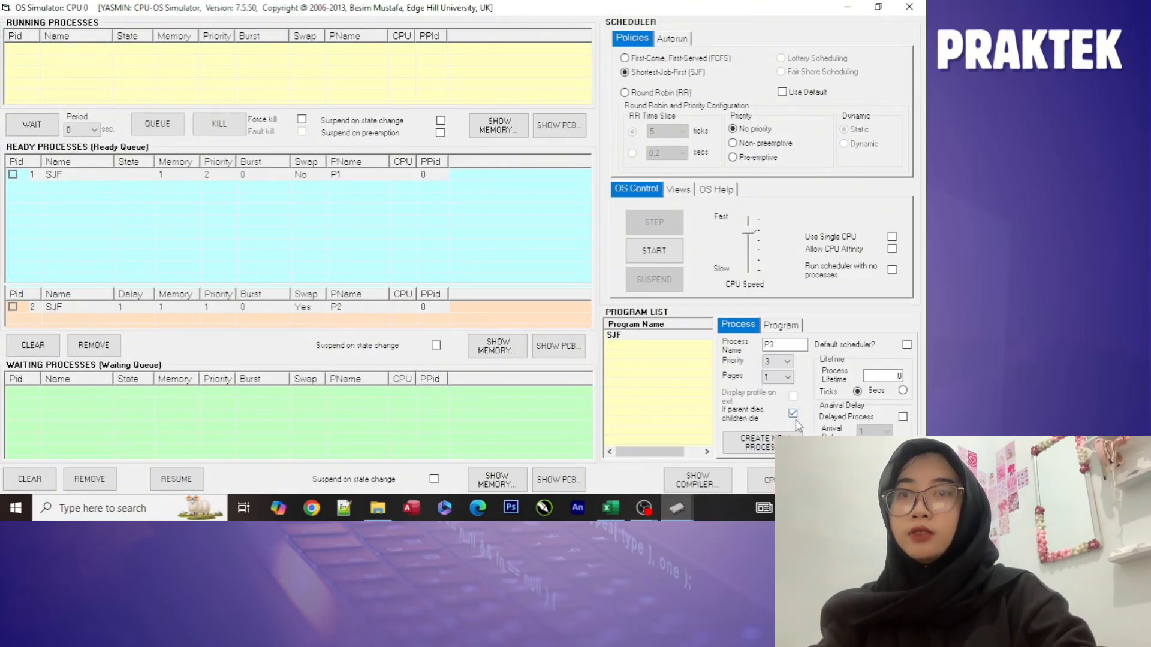
double_click(903, 374)
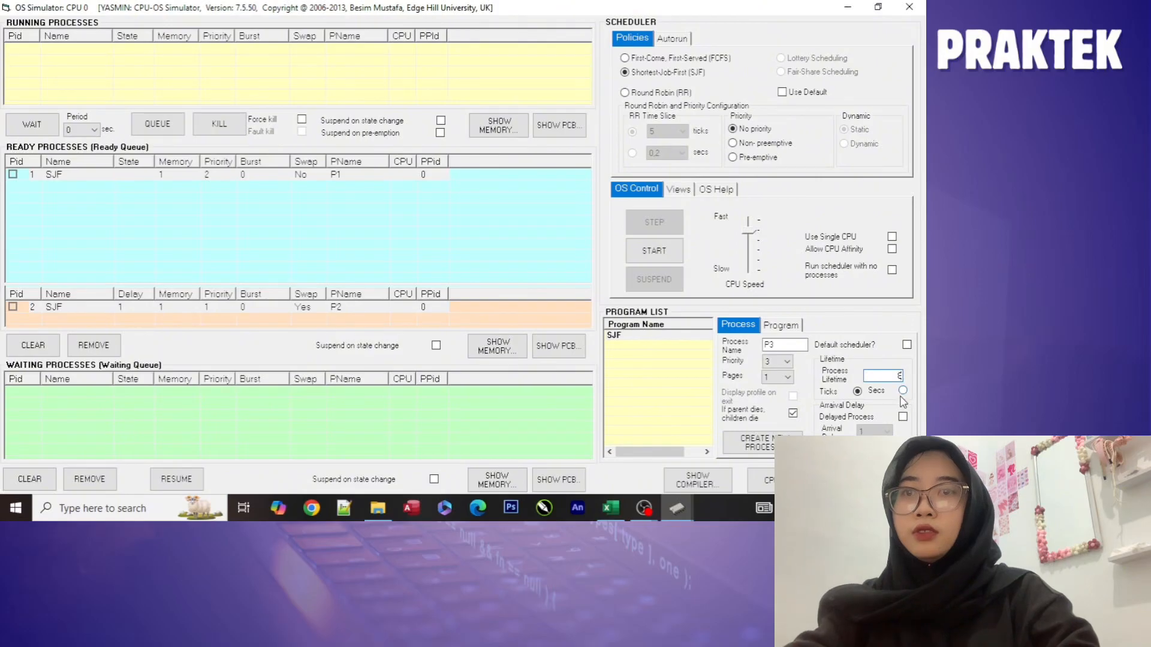
click(885, 431)
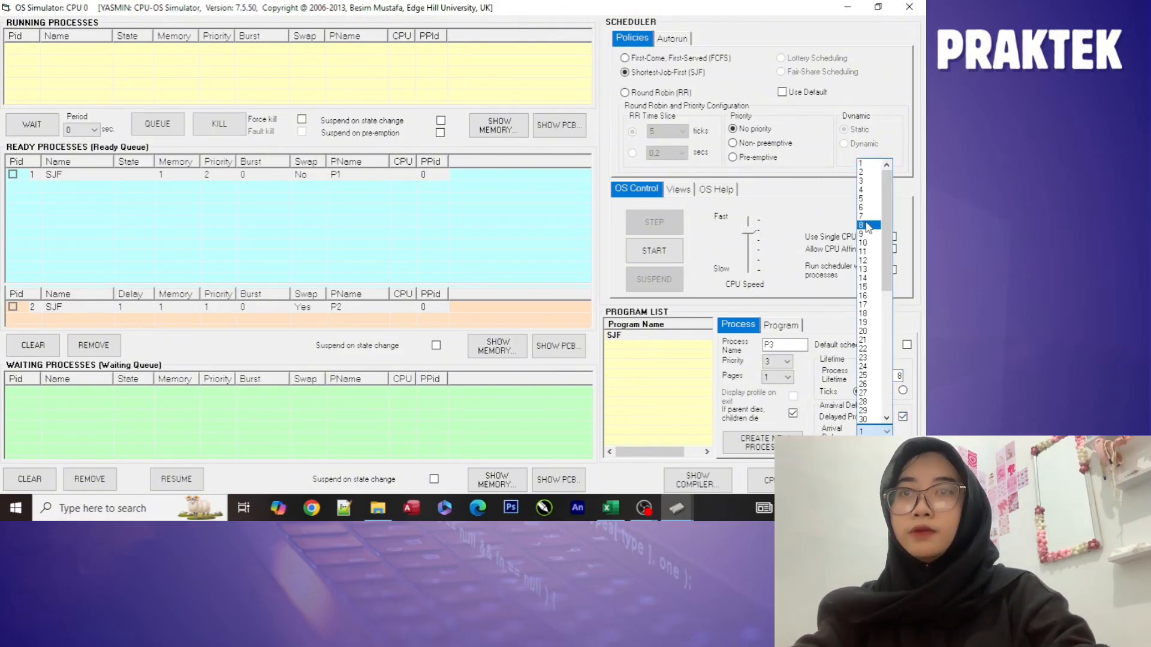
click(864, 173)
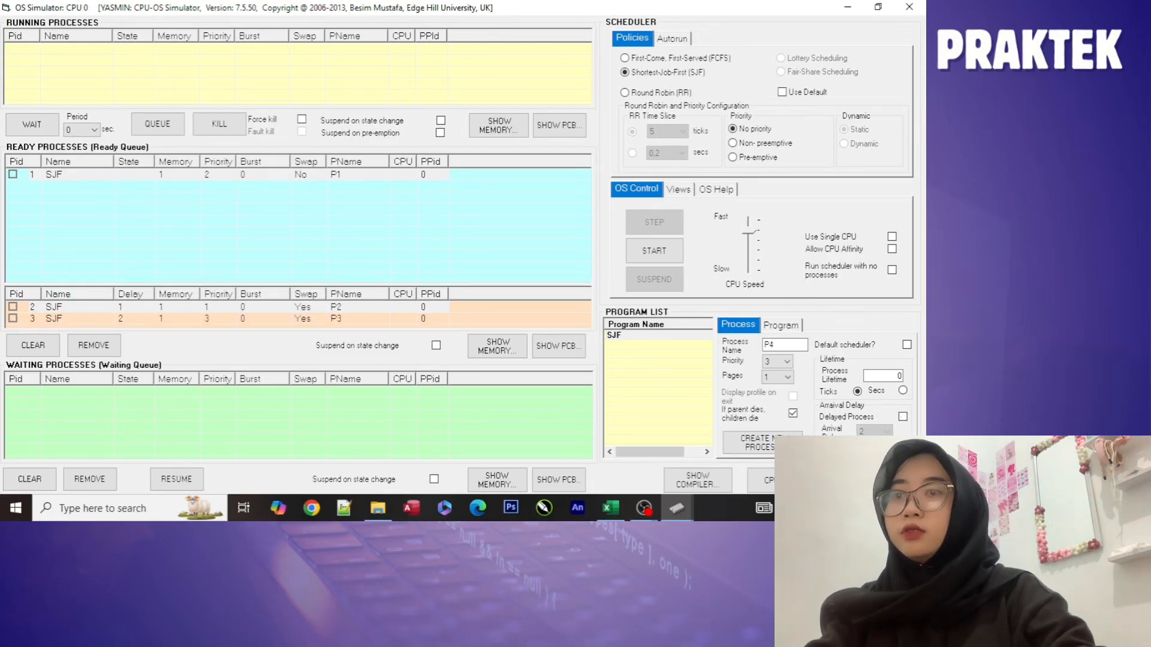
- Check P4's row in Excel and set process P4 in the OS simulator to priority 4, lifetime 6 ticks and arrival delay 3
mouse_move(610, 508)
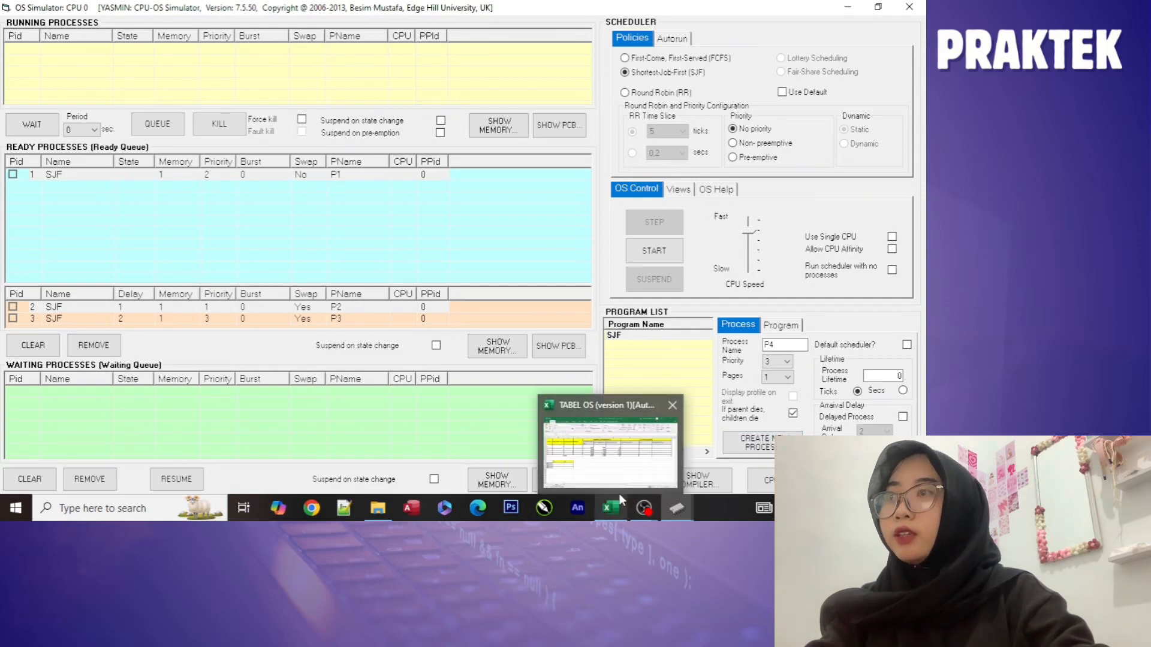
click(655, 437)
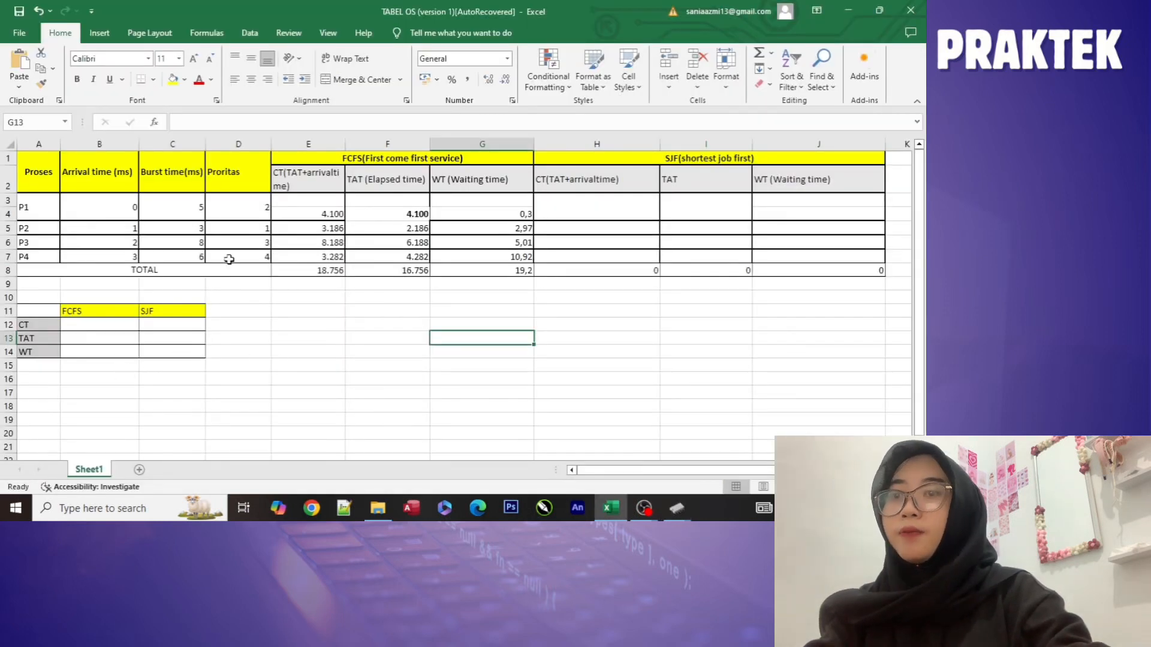
mouse_move(676, 508)
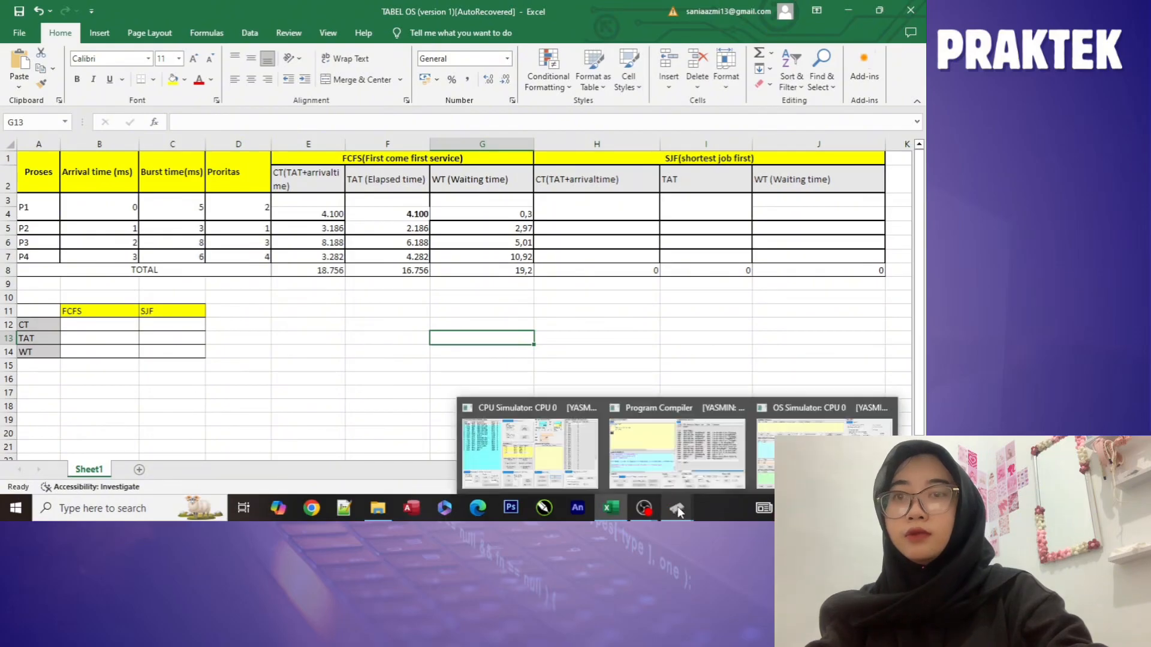
click(767, 474)
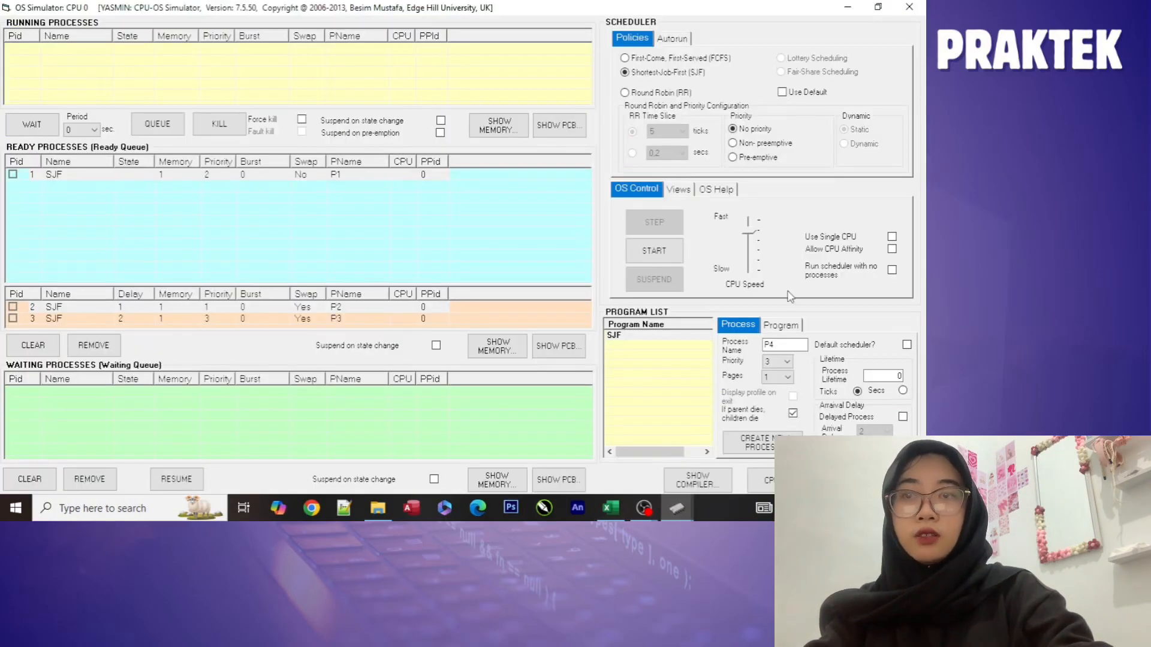
click(786, 362)
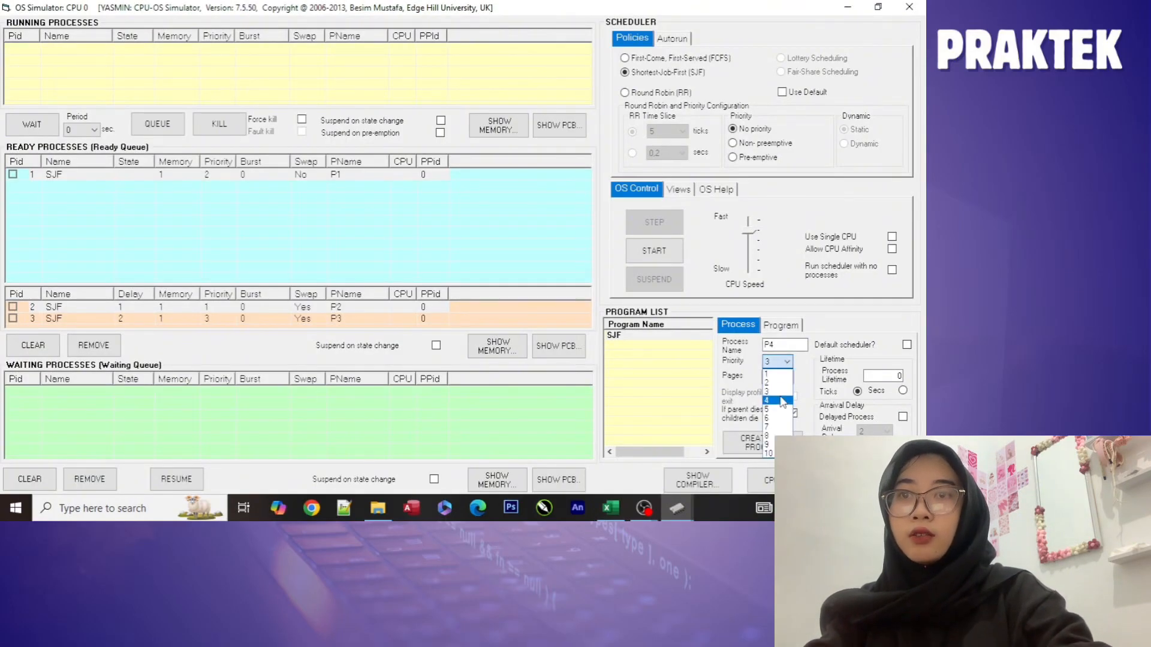
click(778, 400)
click(897, 375)
text(6)
click(887, 432)
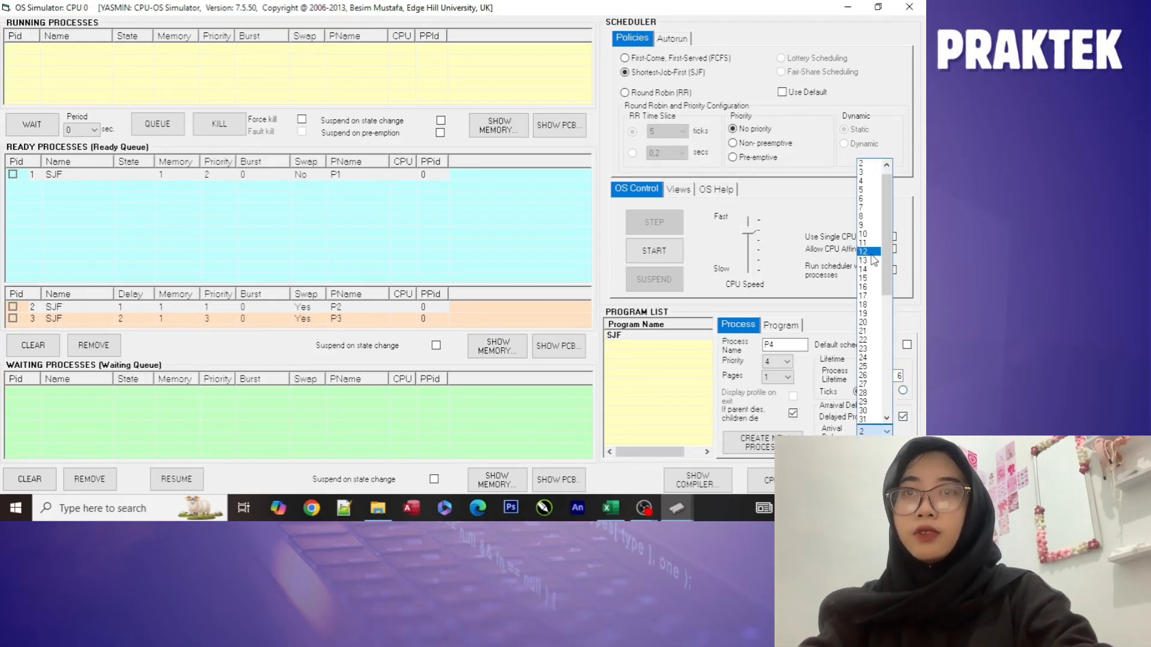
click(862, 173)
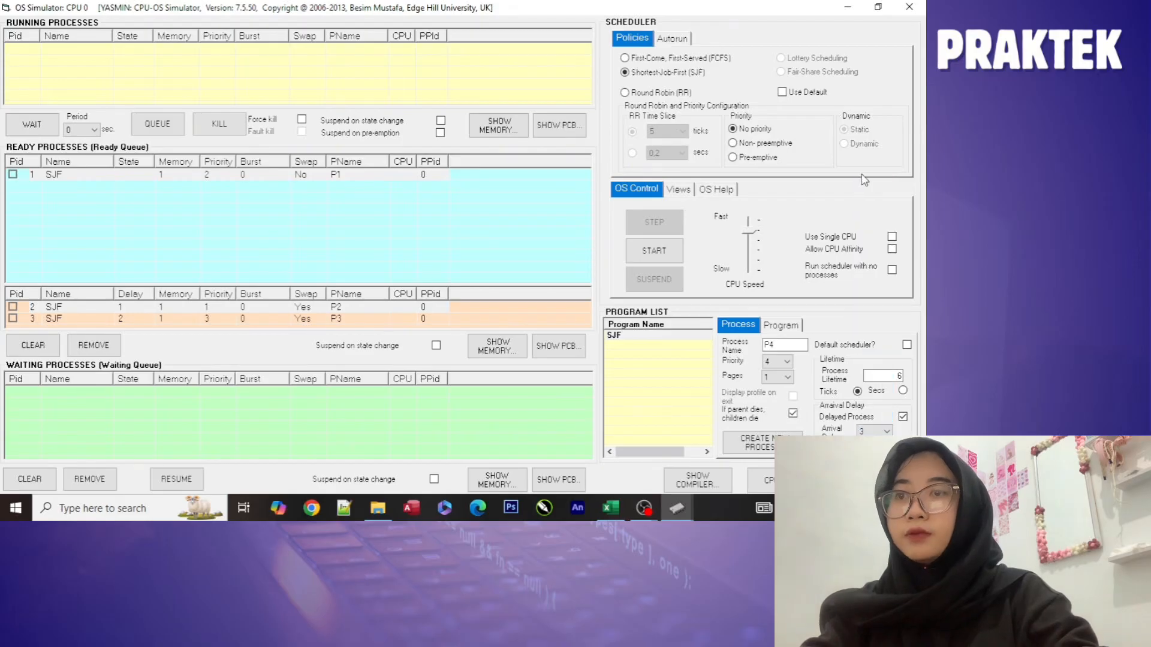
- Recheck P4's row in the Excel table, return to the OS simulator and create the process
click(610, 508)
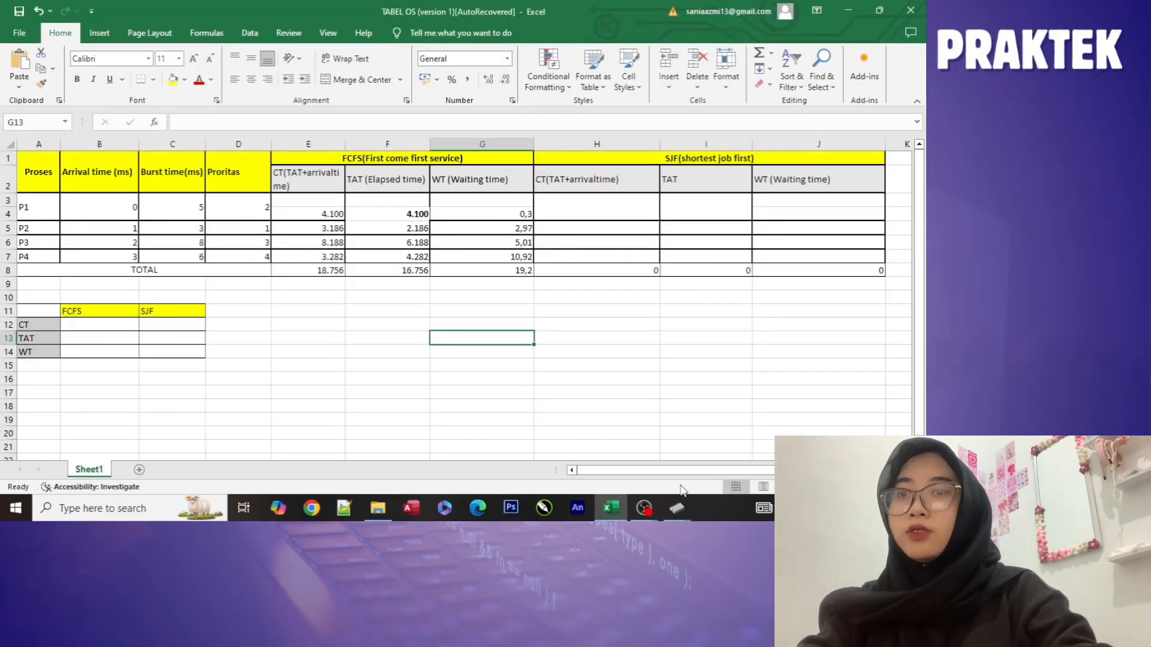
mouse_move(676, 508)
click(743, 460)
click(743, 453)
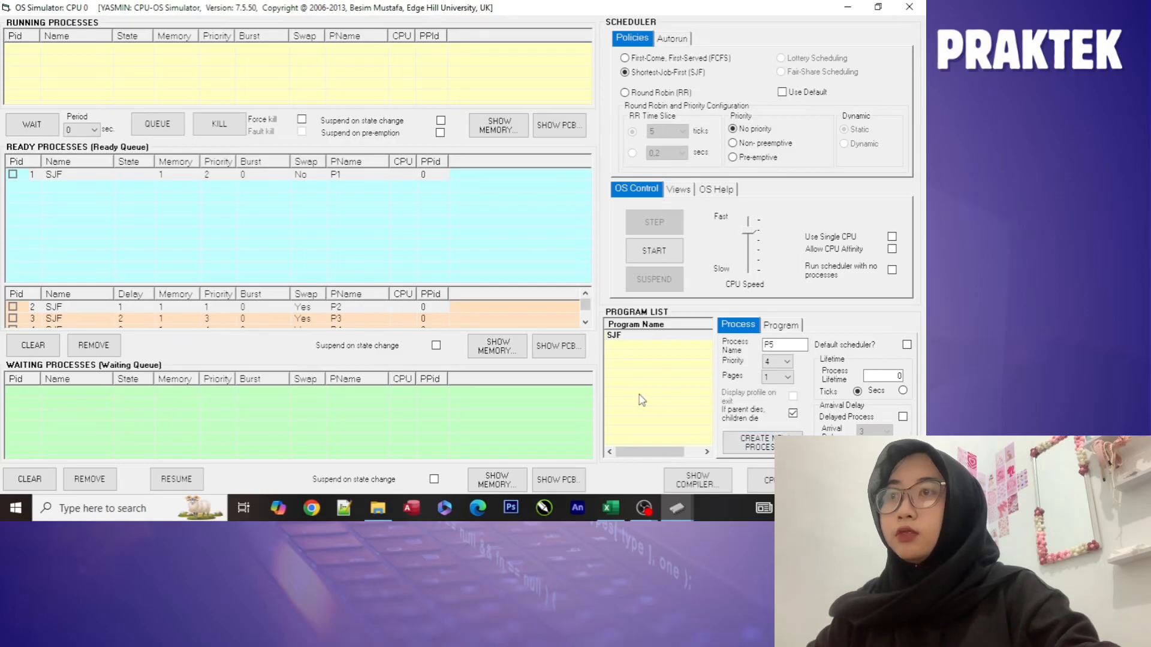
- Review the delayed processes in the ready queue and start the SJF scheduler to run all four processes
scroll(384, 312, down, 1)
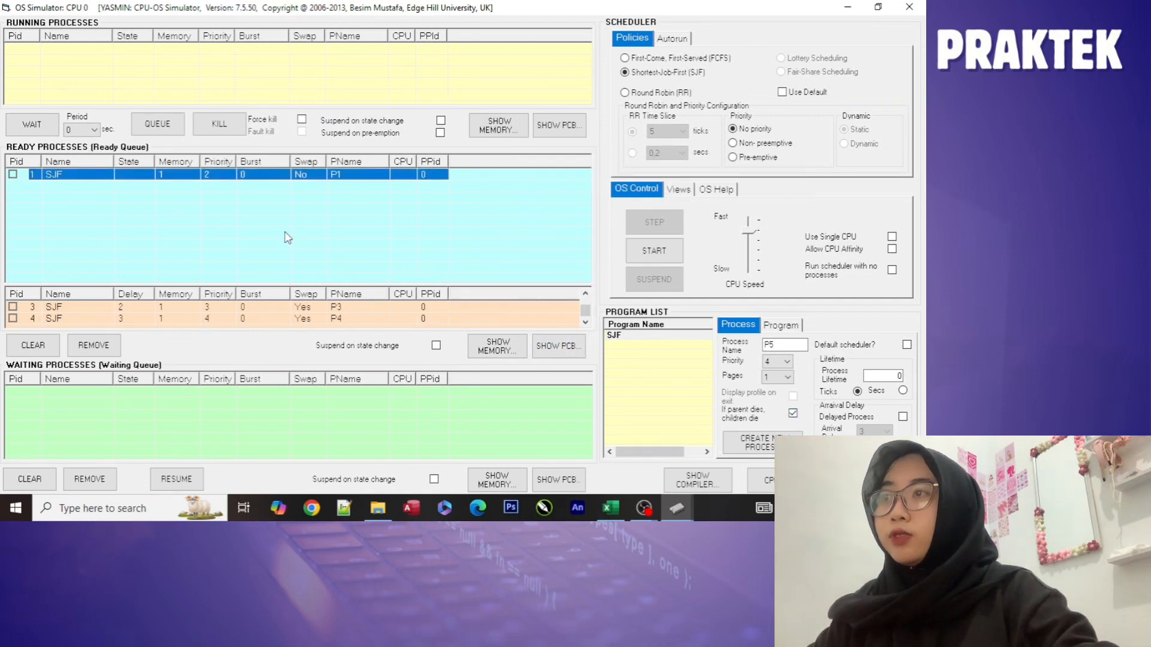
scroll(269, 328, up, 1)
scroll(270, 328, down, 1)
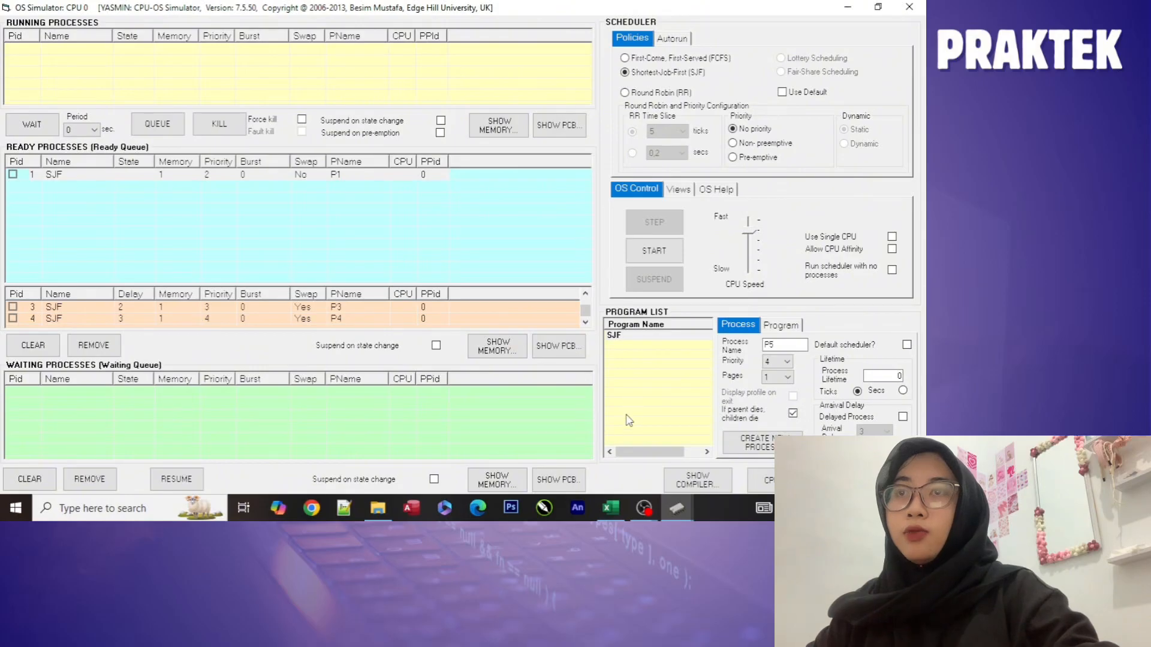
click(653, 250)
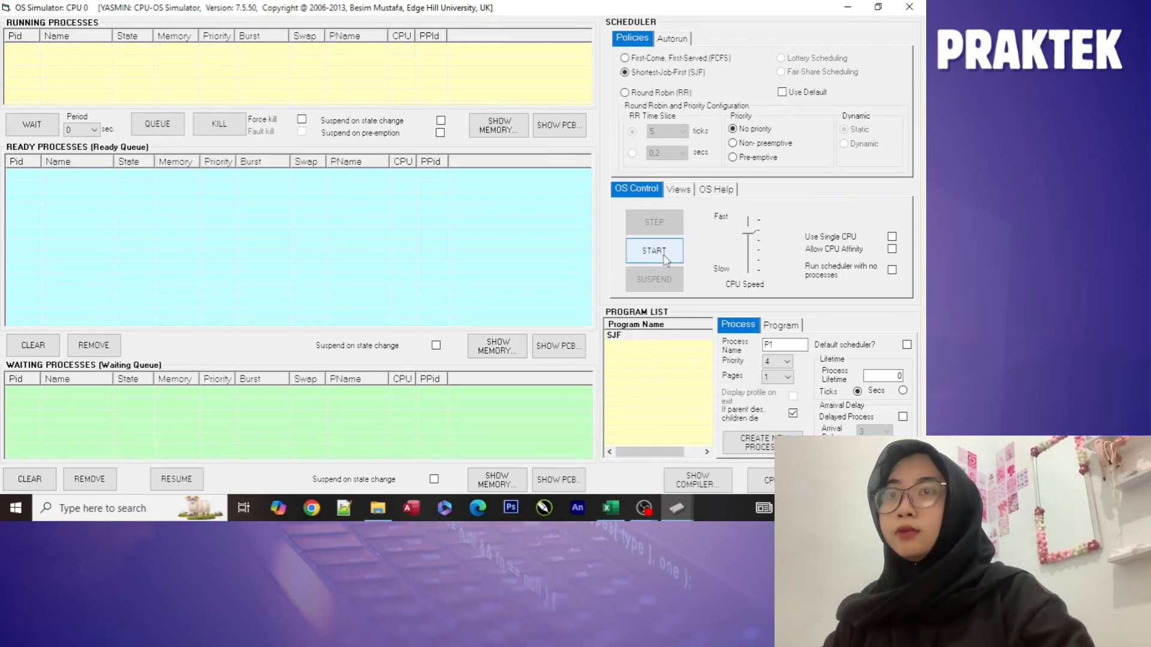
- View the waiting-time chart in the process statistics, close it and examine the per-process statistics in the maximized OS activity log
click(677, 191)
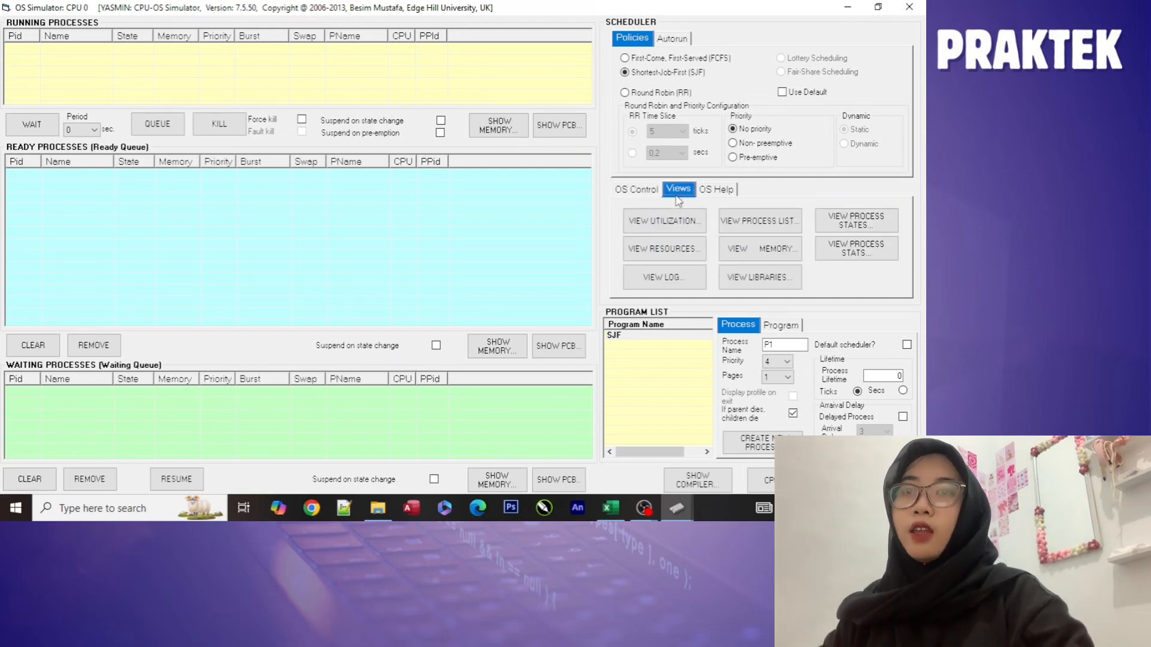
click(832, 252)
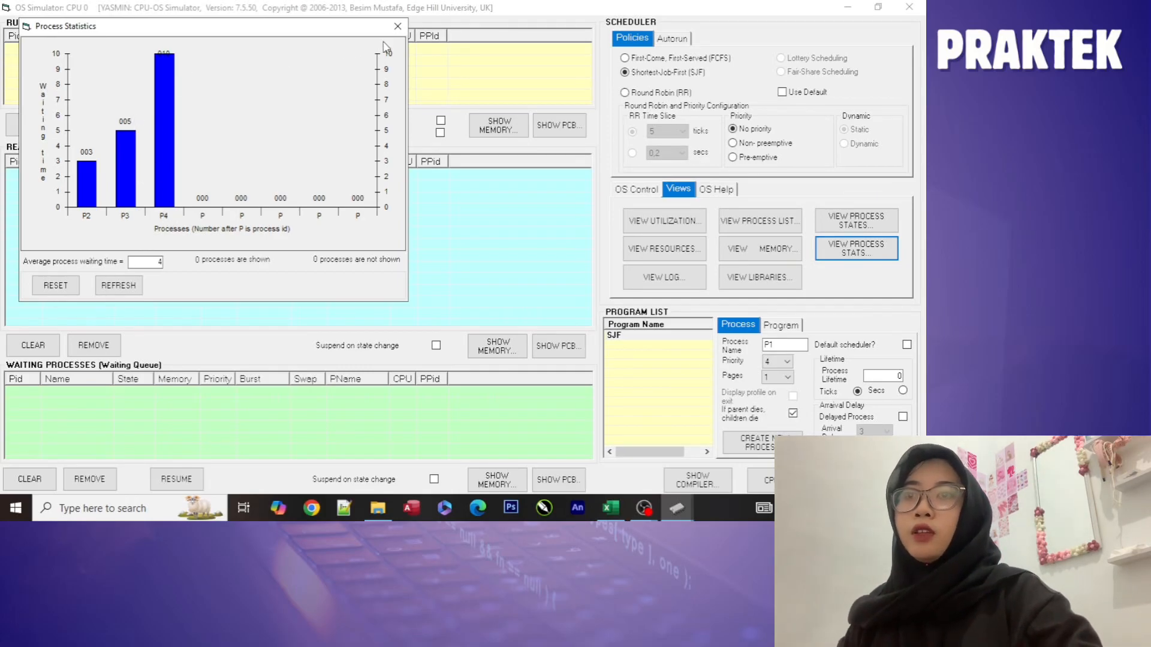
click(674, 287)
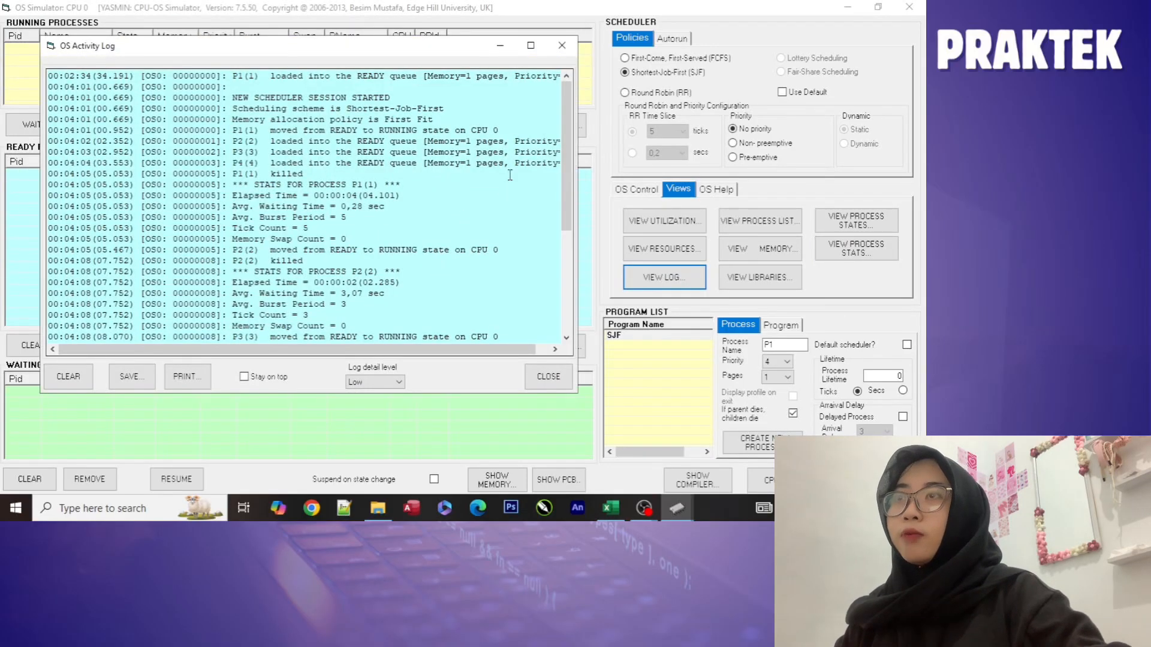
click(531, 46)
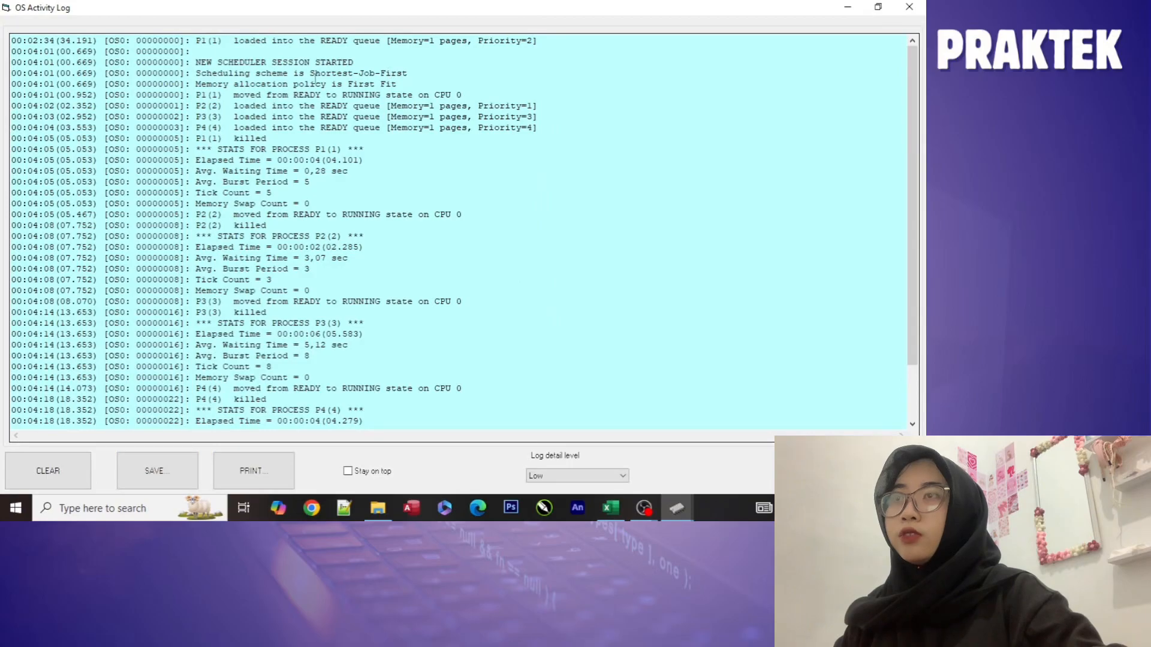
click(351, 290)
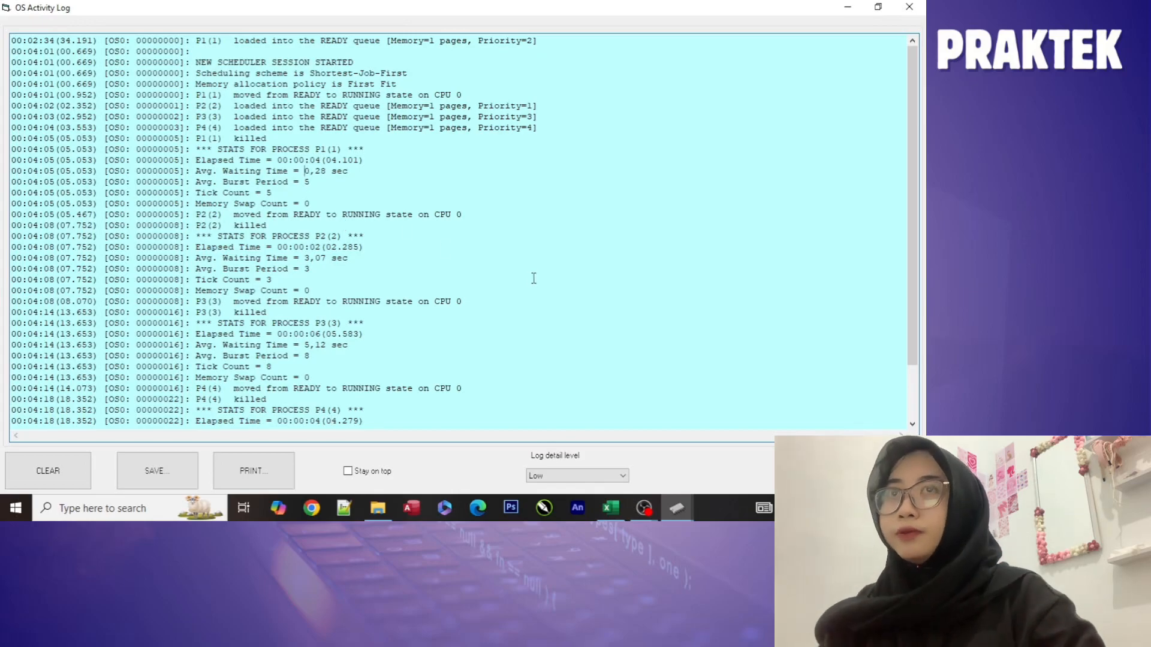
- Restore the OS activity log window and arrange it side by side with the Excel workbook containing the scheduling table
click(878, 7)
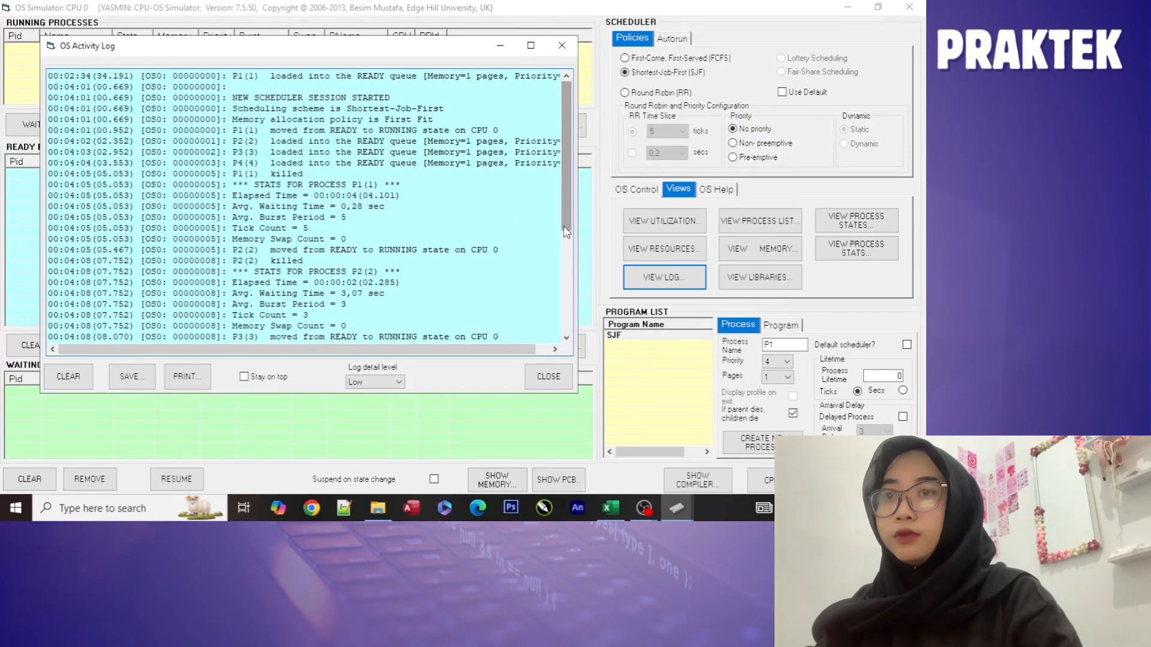
key(super+Left)
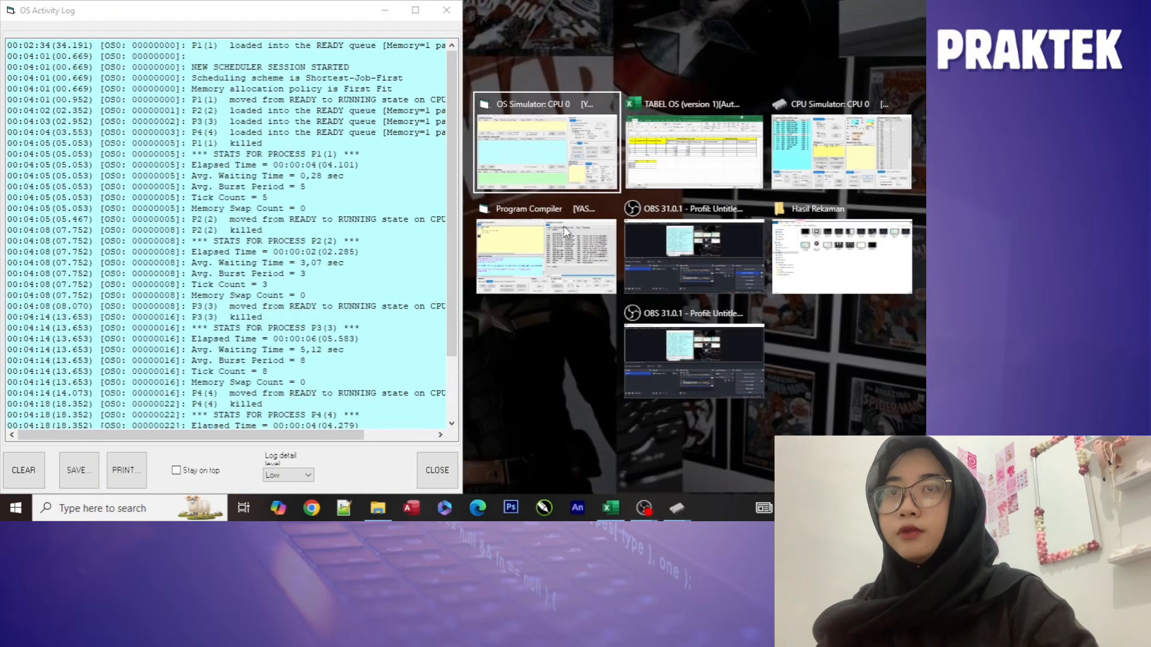
click(743, 184)
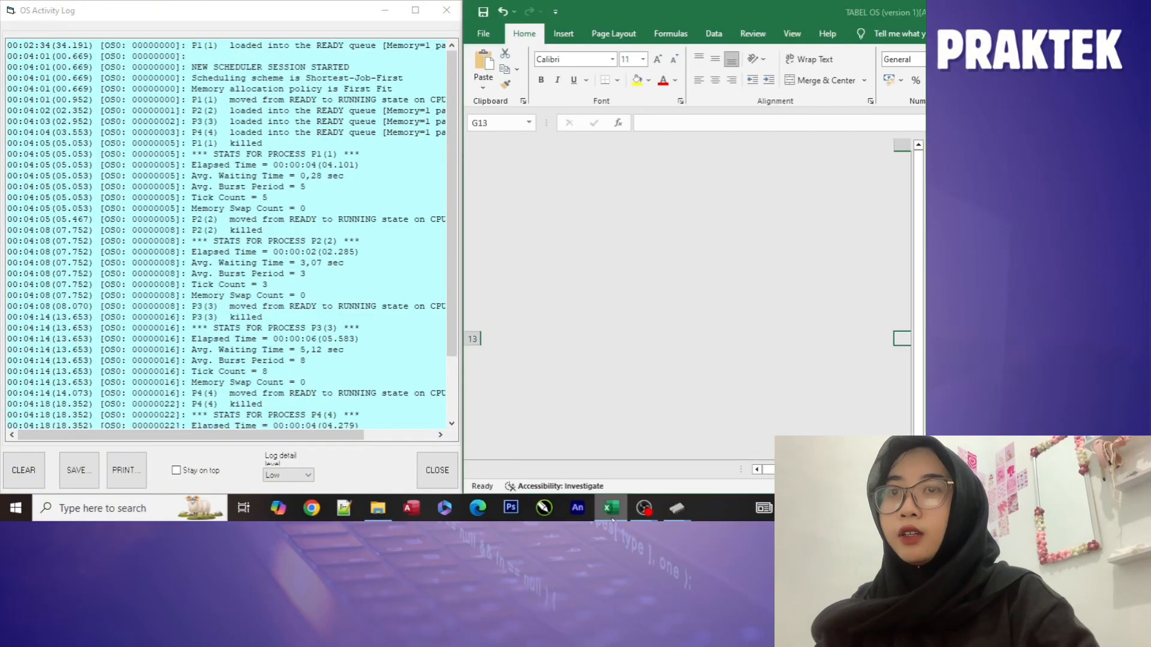
click(673, 348)
drag(794, 469, 861, 432)
- Copy P1's elapsed time, 04.101, from the OS activity log and return to the Excel table
click(339, 232)
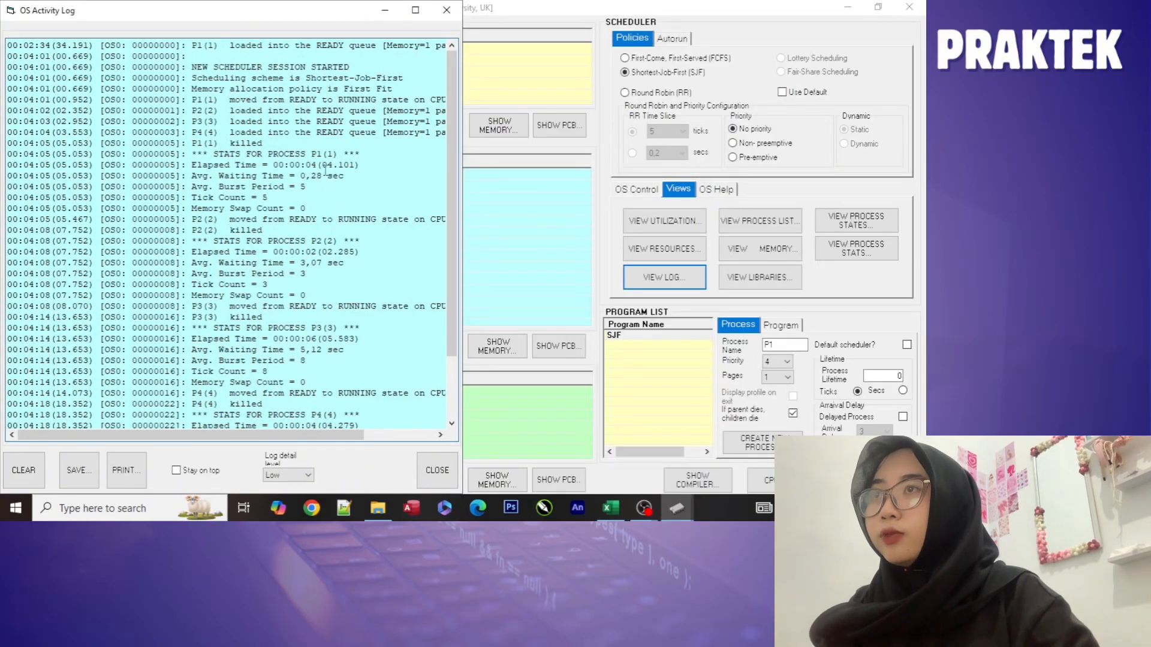
drag(322, 167, 351, 171)
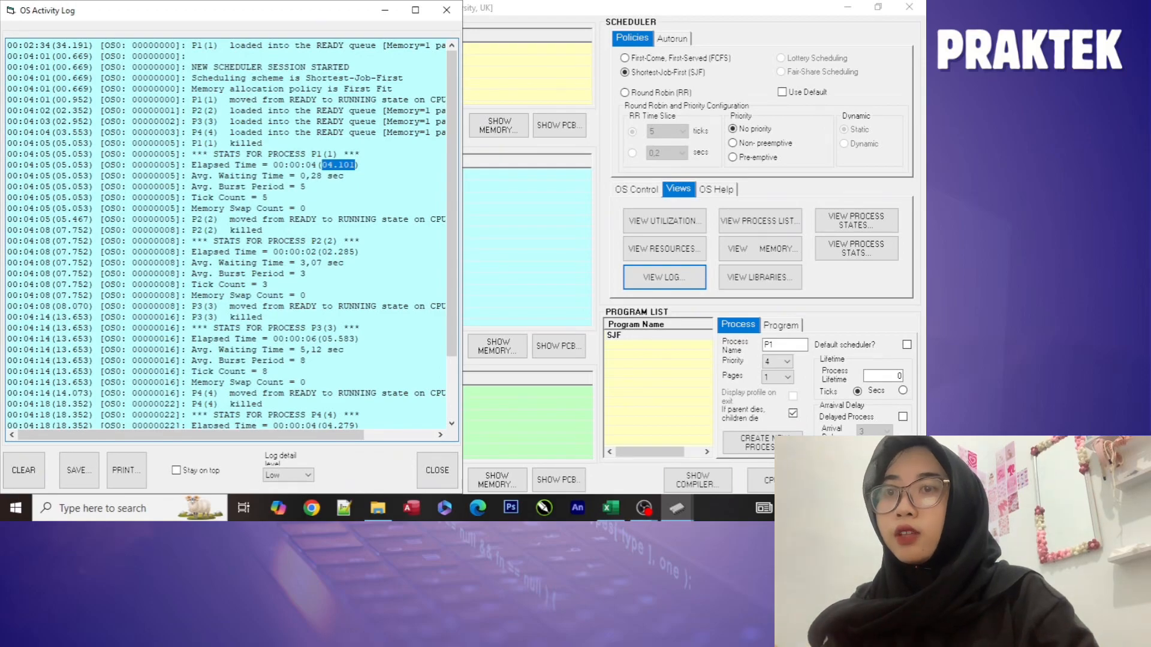
mouse_move(610, 509)
click(620, 475)
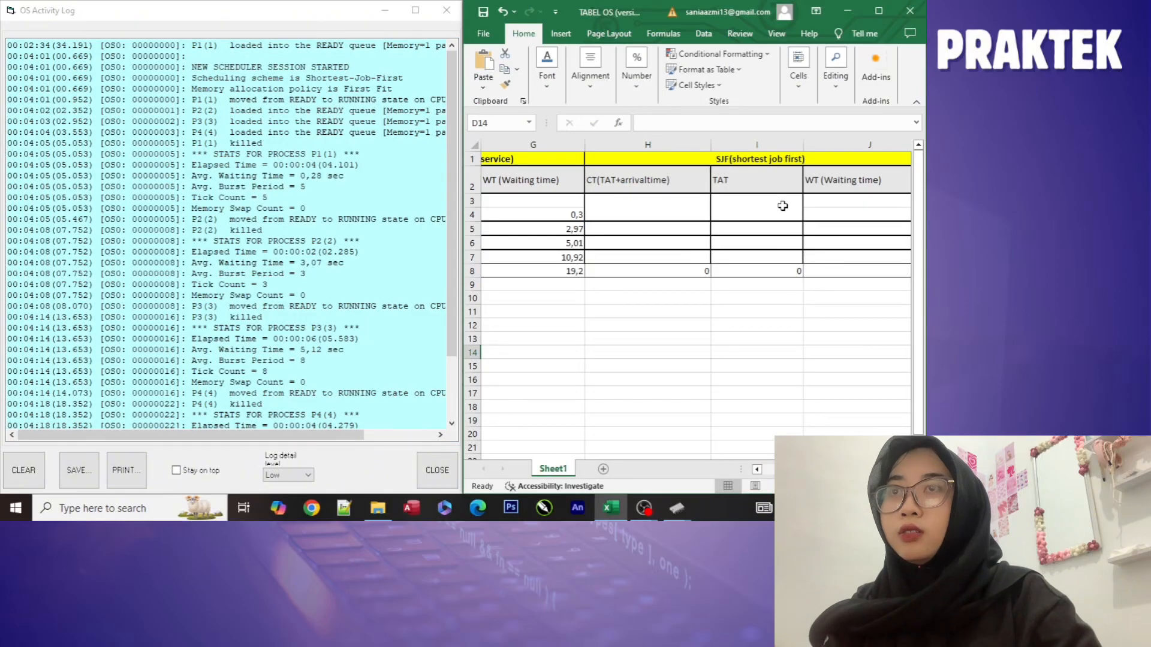
- Unmerge the P1 cell in the SJF TAT column and select cell I4
click(766, 219)
click(753, 190)
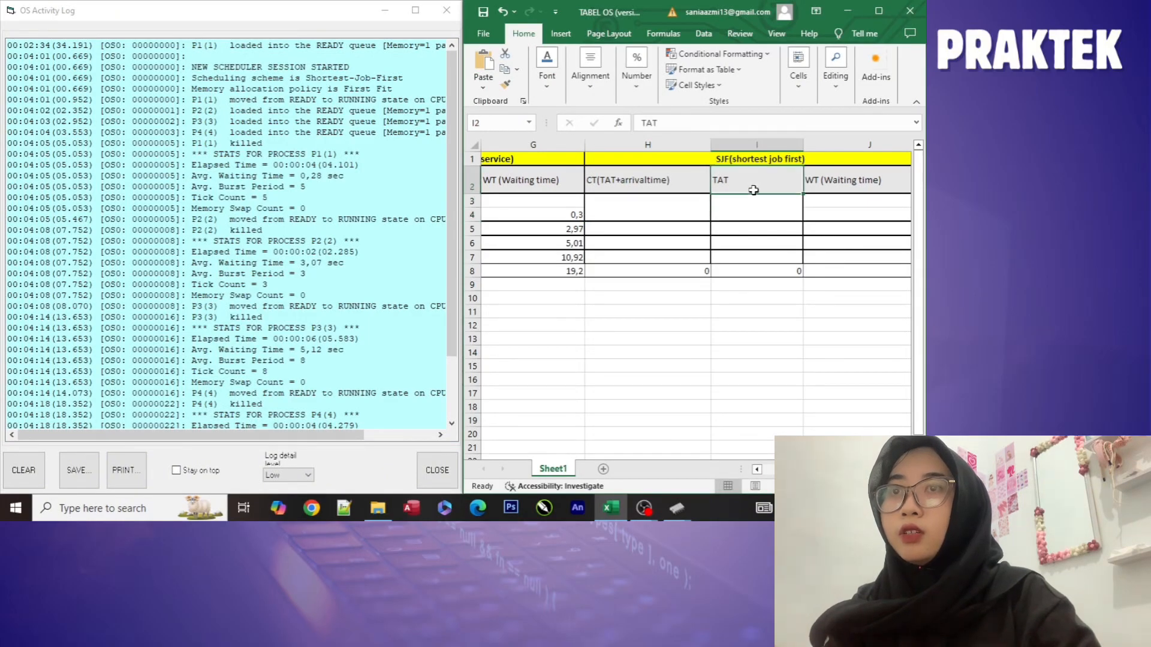
click(759, 211)
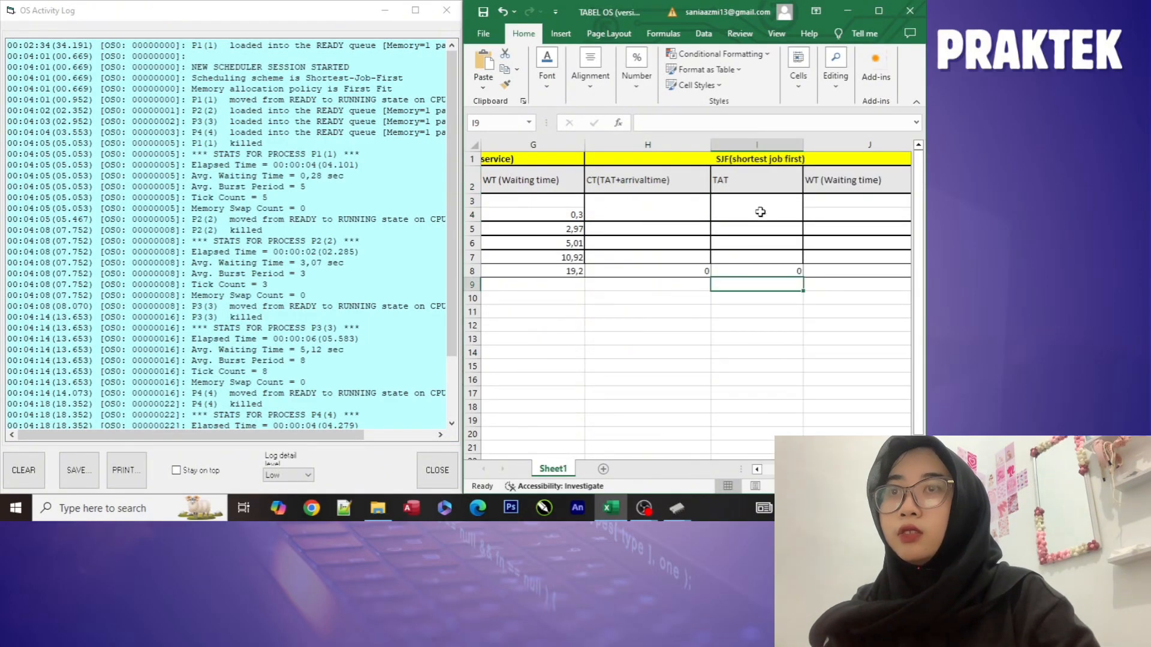
right_click(758, 211)
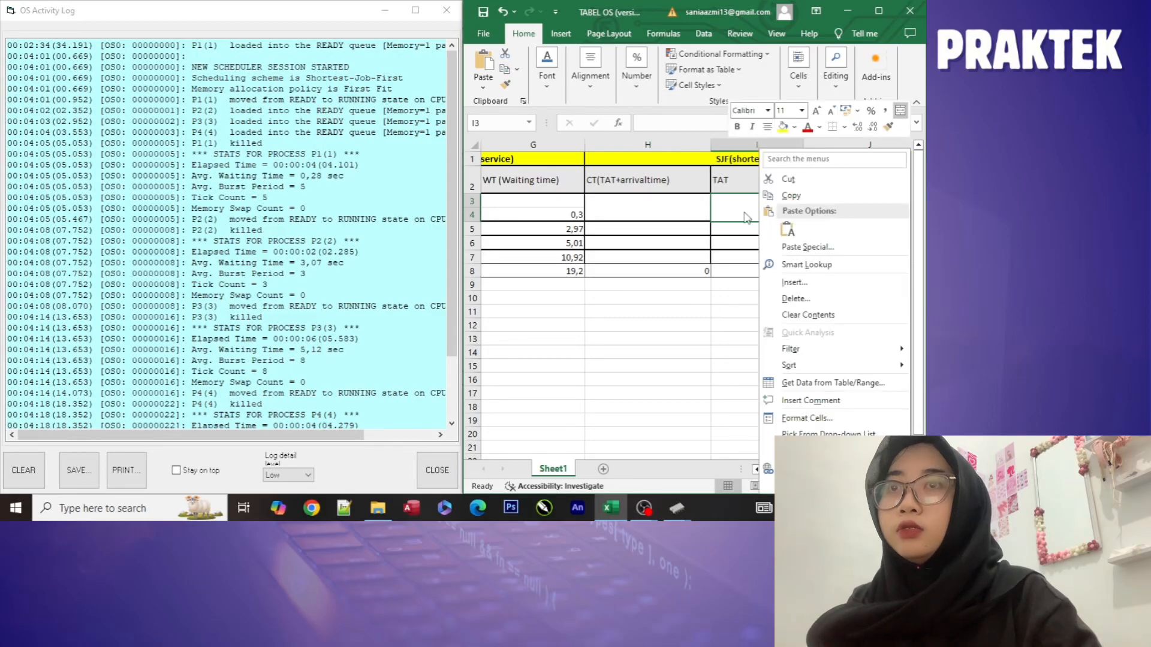
click(899, 112)
click(785, 213)
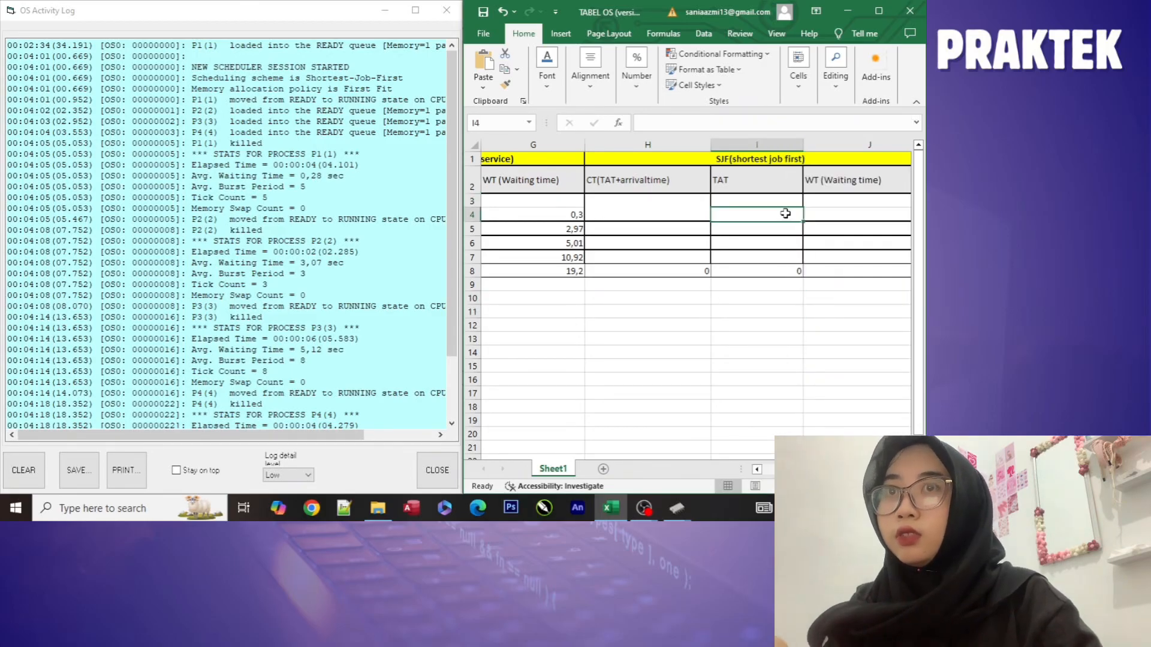
- Enter 4.101 as P1's SJF turnaround time in cell I4
text(4.101)
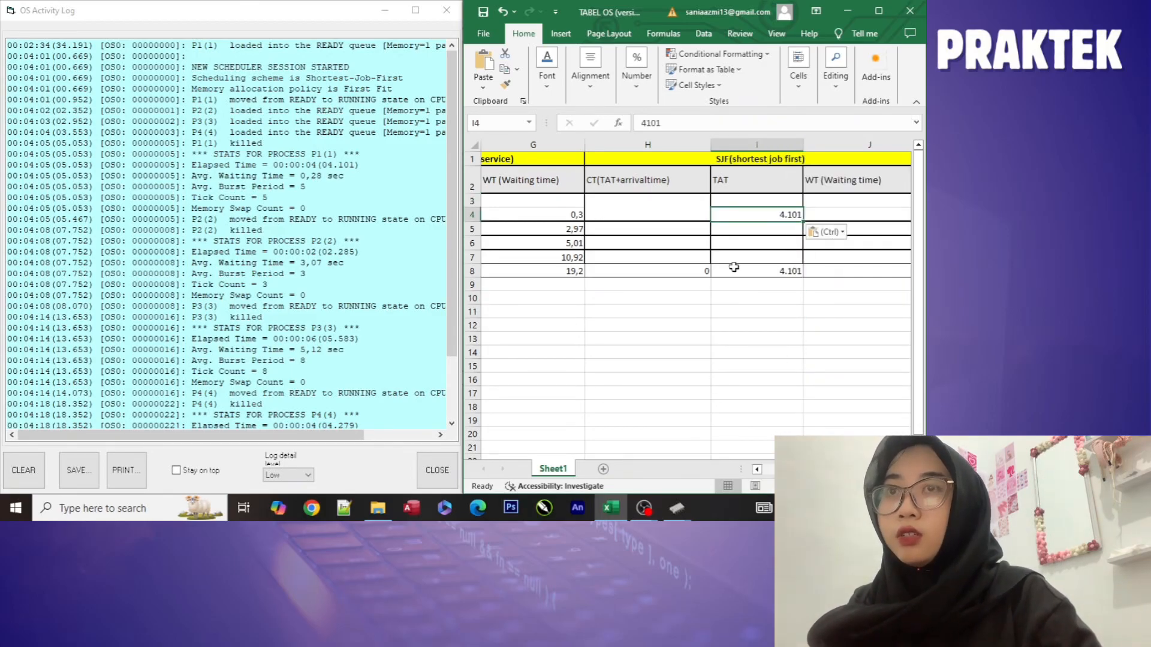
key(Delete)
text(4.101)
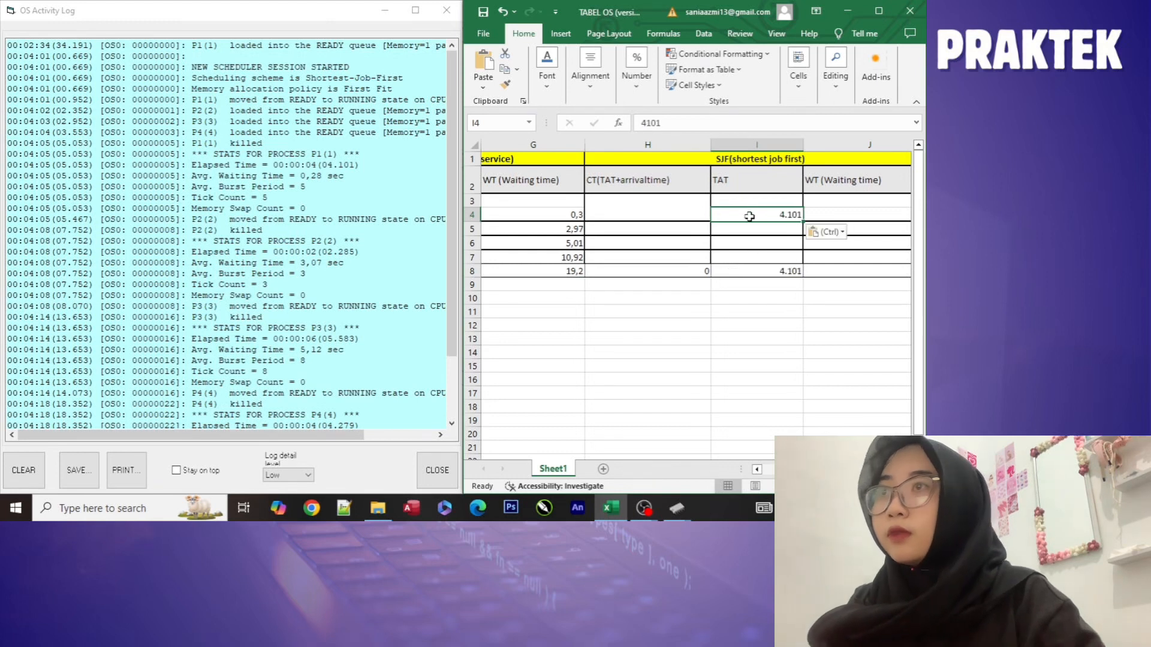
click(760, 311)
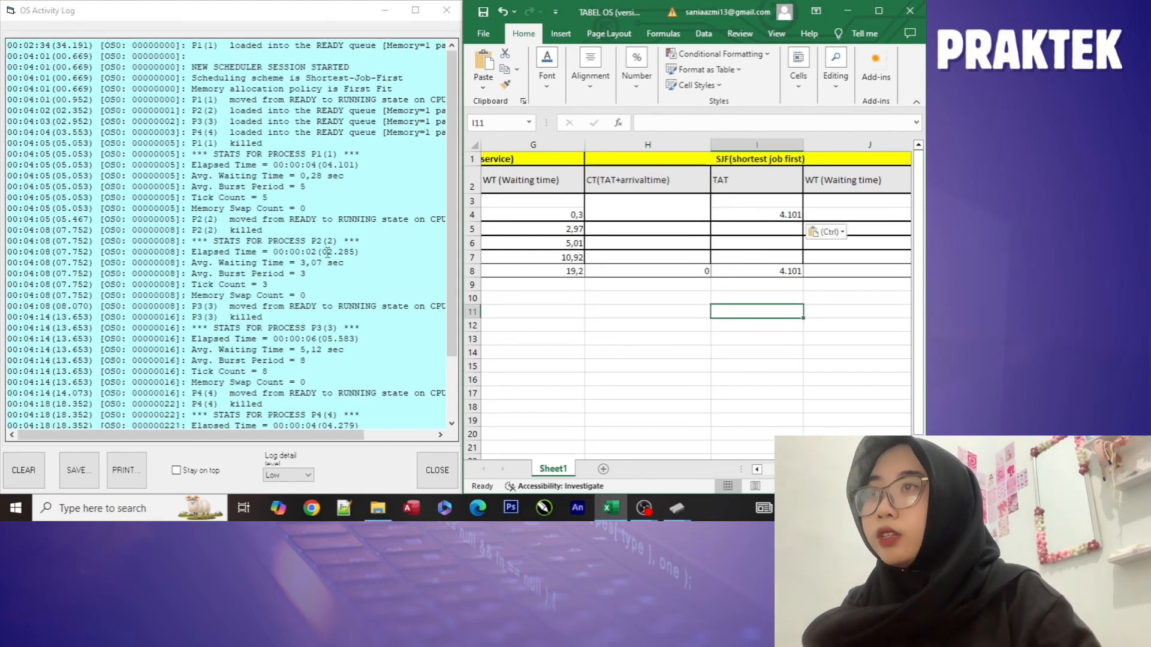
- Copy P2's elapsed time, 02.285, from the activity log into the SJF TAT cell I5 in Excel
drag(322, 253, 360, 252)
key(ctrl+c)
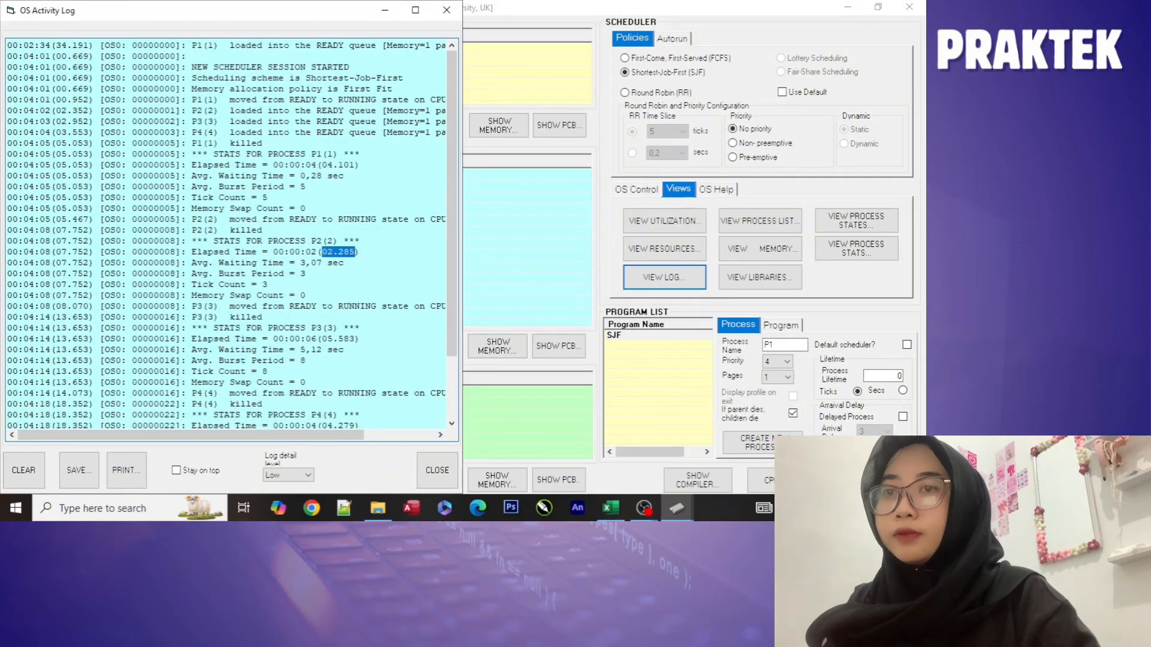
mouse_move(678, 514)
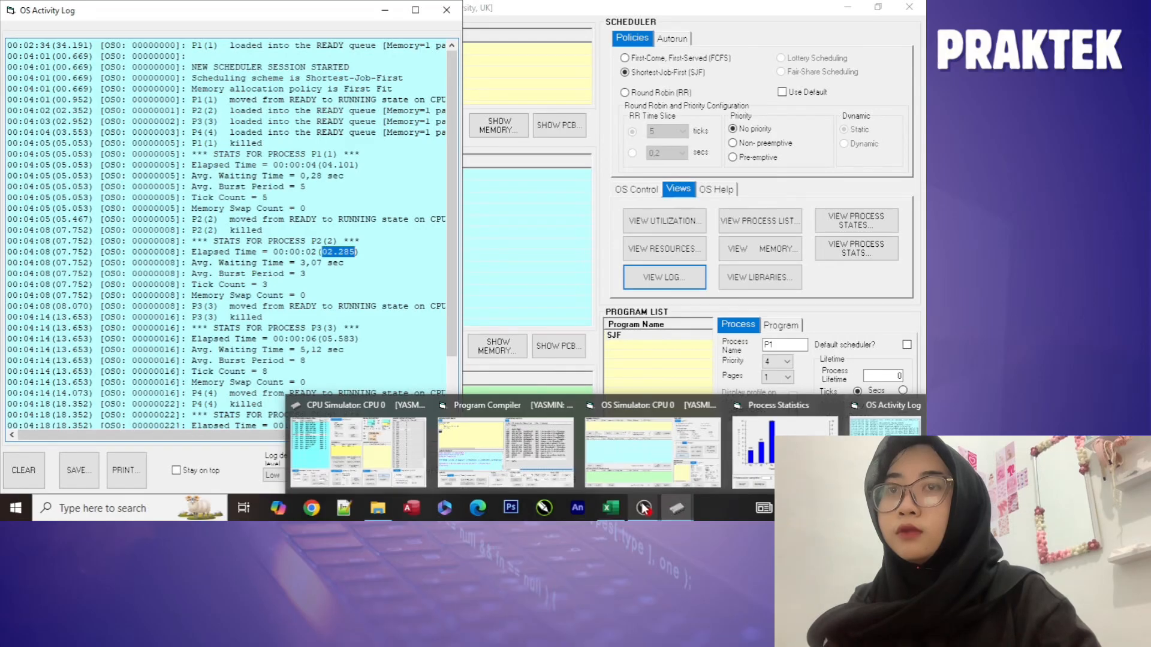
click(617, 473)
click(781, 224)
key(ctrl+v)
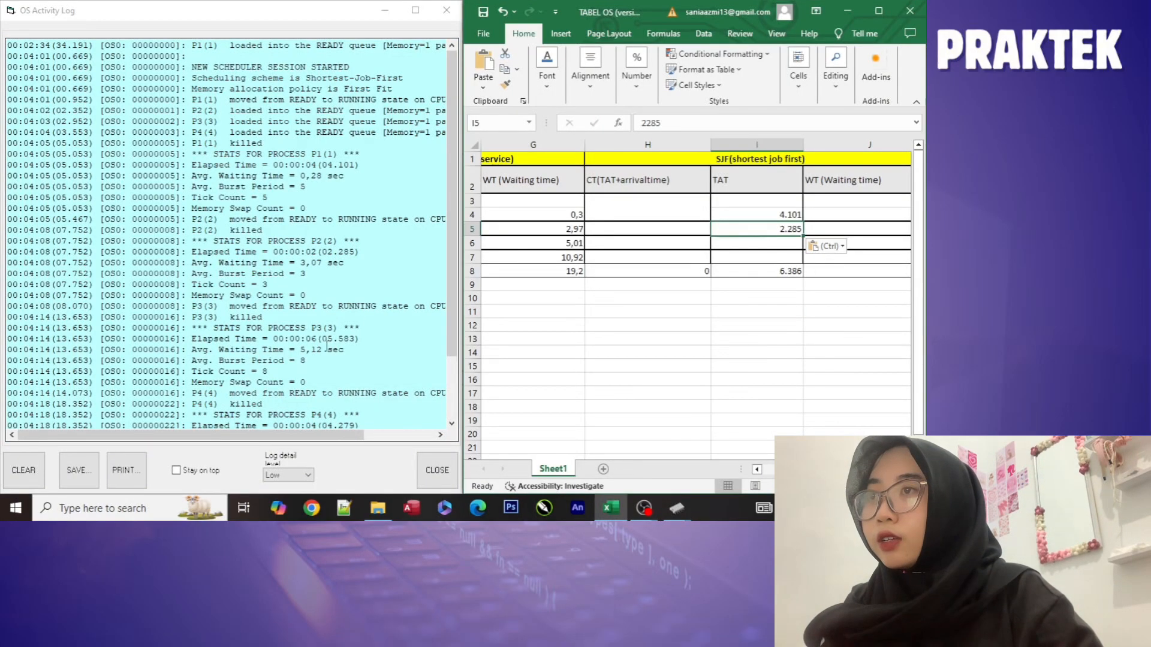
- Copy P3's elapsed time, 05.583, from the activity log into the SJF TAT cell I6 in Excel
drag(322, 338, 356, 339)
key(ctrl+c)
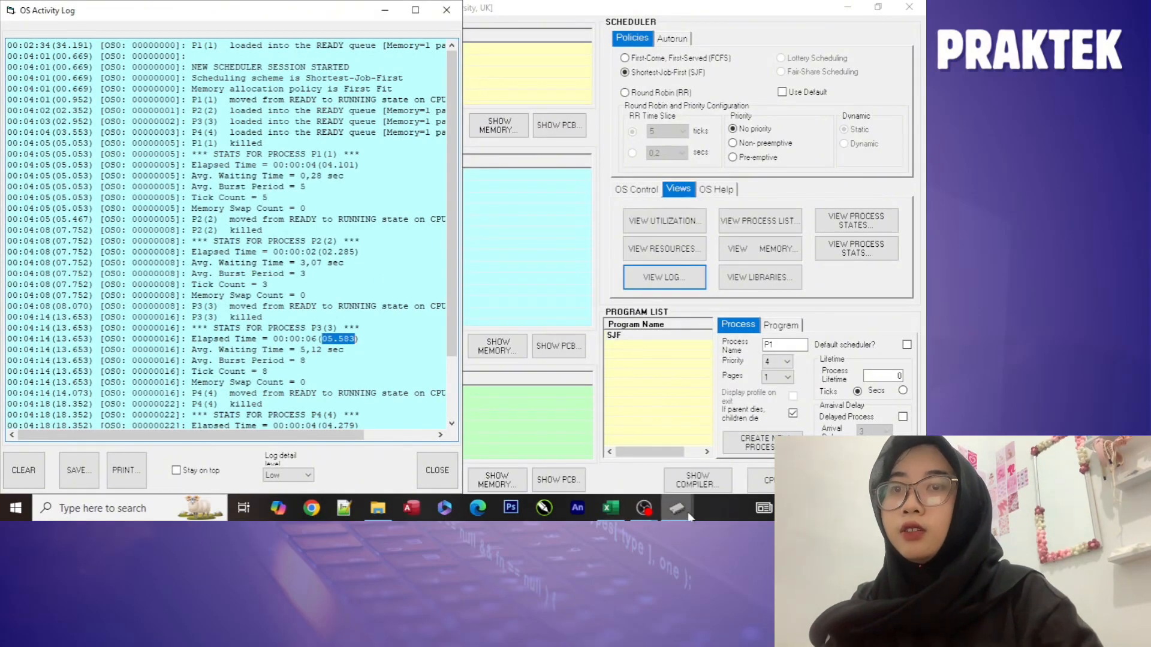
click(621, 510)
click(736, 243)
key(ctrl+v)
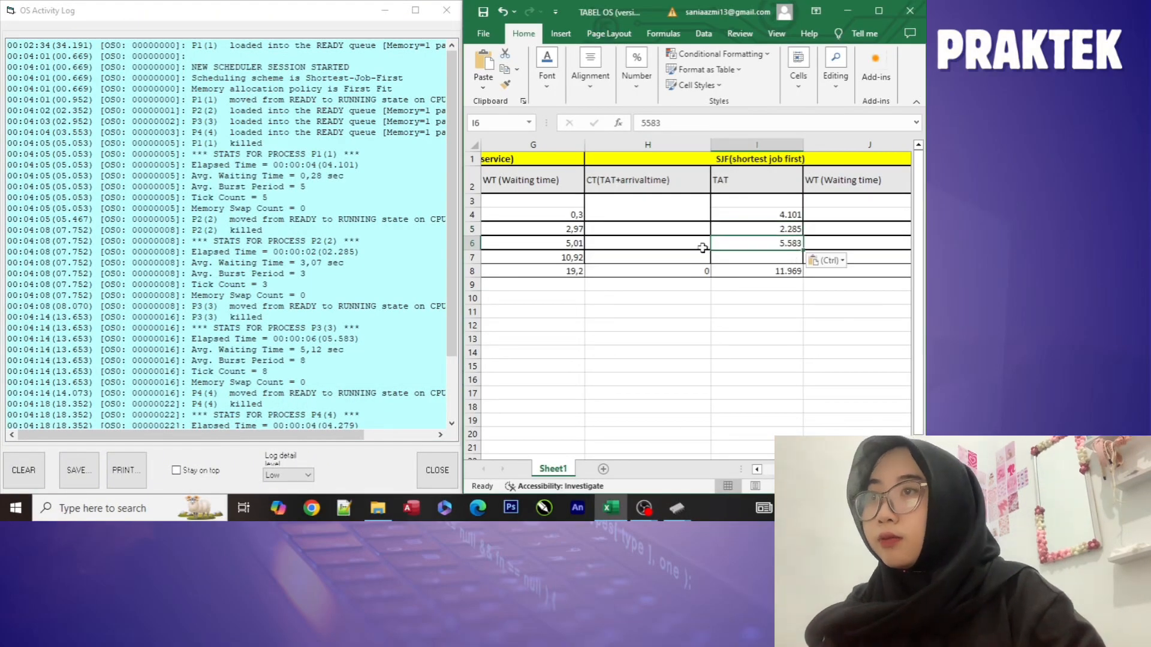
- Copy P4's elapsed time, 04.279, from the activity log into the SJF TAT cell I7 in Excel
scroll(332, 359, down, 1)
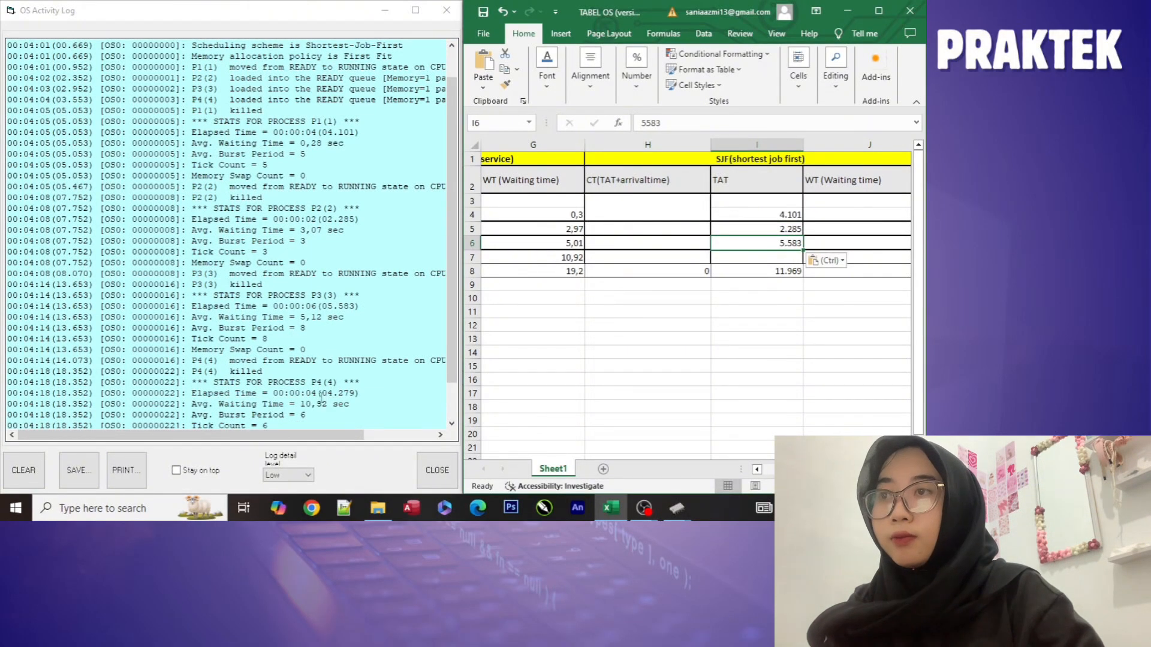
drag(324, 394, 356, 393)
key(ctrl+c)
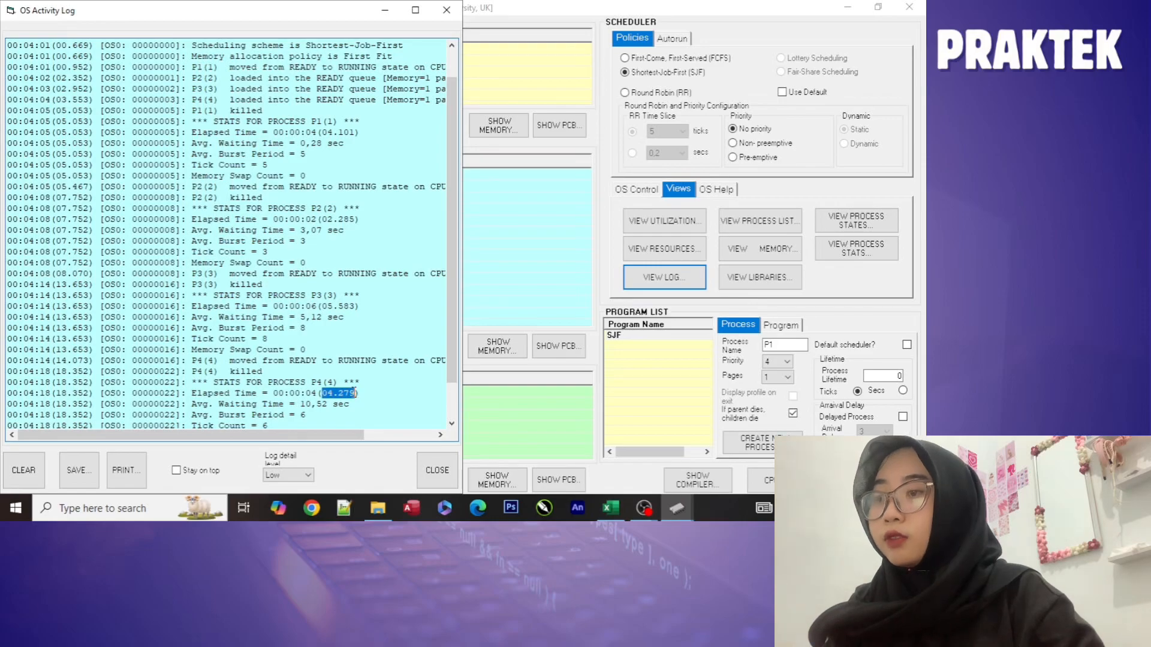
click(611, 509)
click(782, 257)
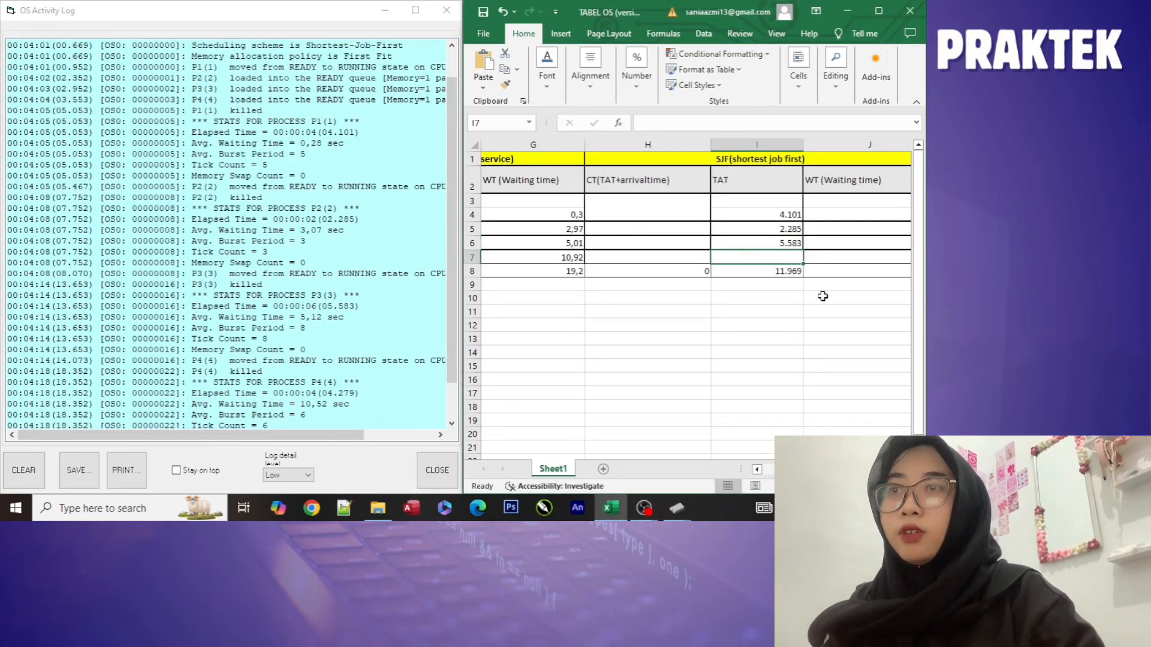
key(ctrl+v)
click(761, 340)
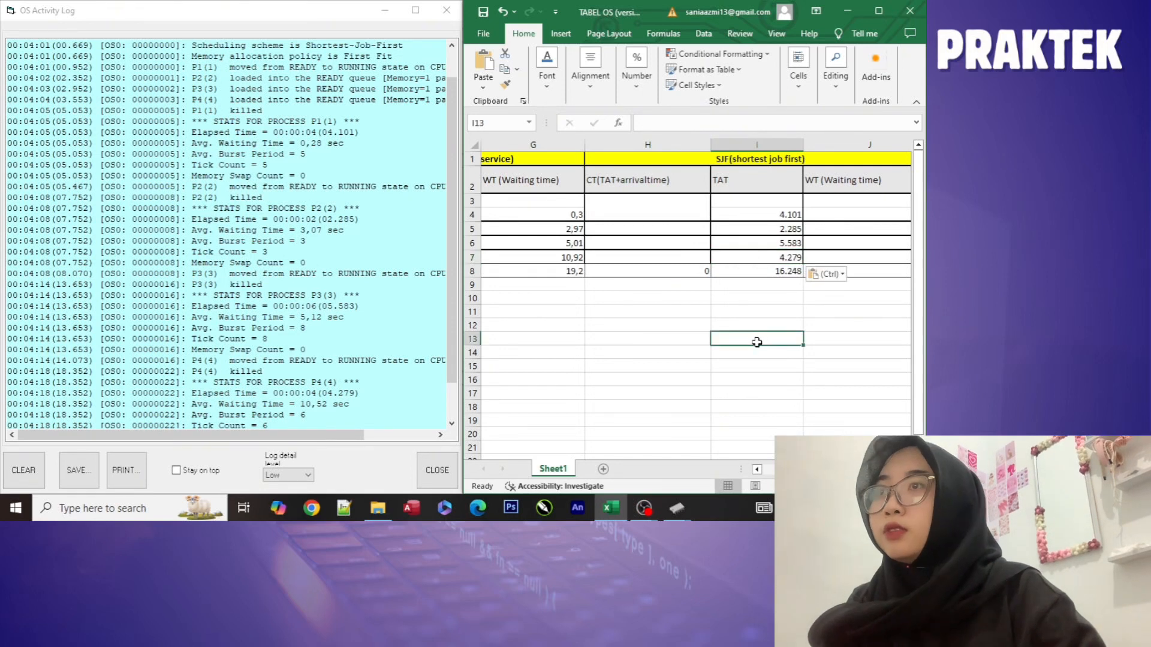
- Copy P1's average waiting time, 0,28, from the activity log into the SJF waiting-time cell J4 in Excel
click(367, 238)
scroll(363, 235, up, 1)
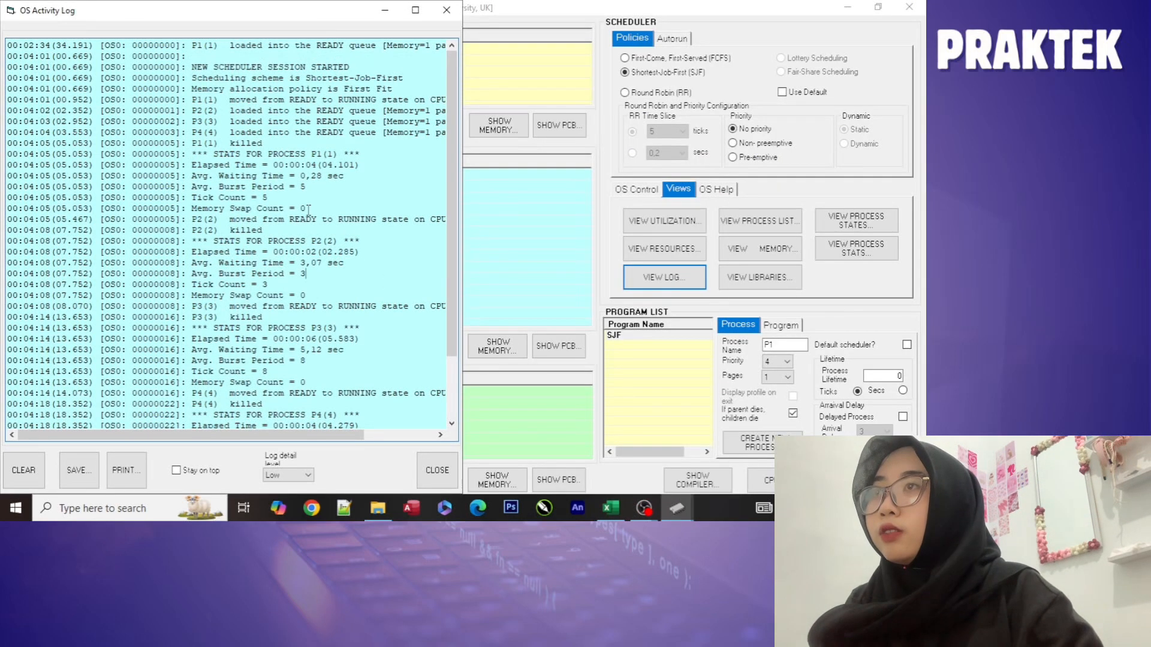
drag(295, 177, 322, 179)
key(ctrl+c)
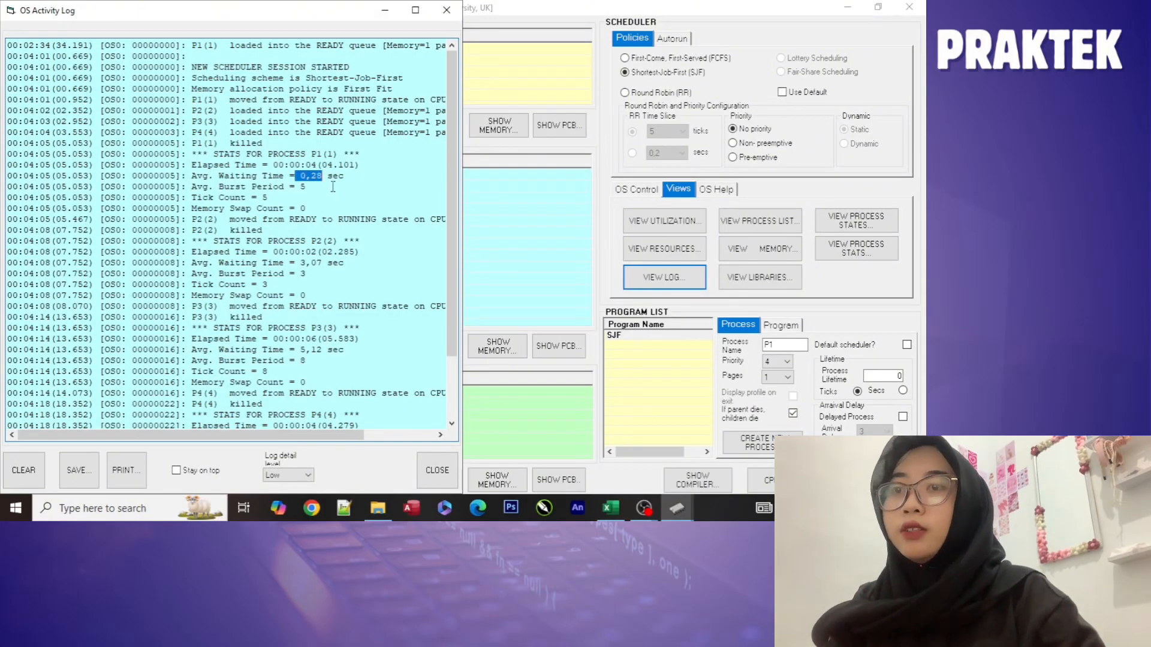
click(609, 509)
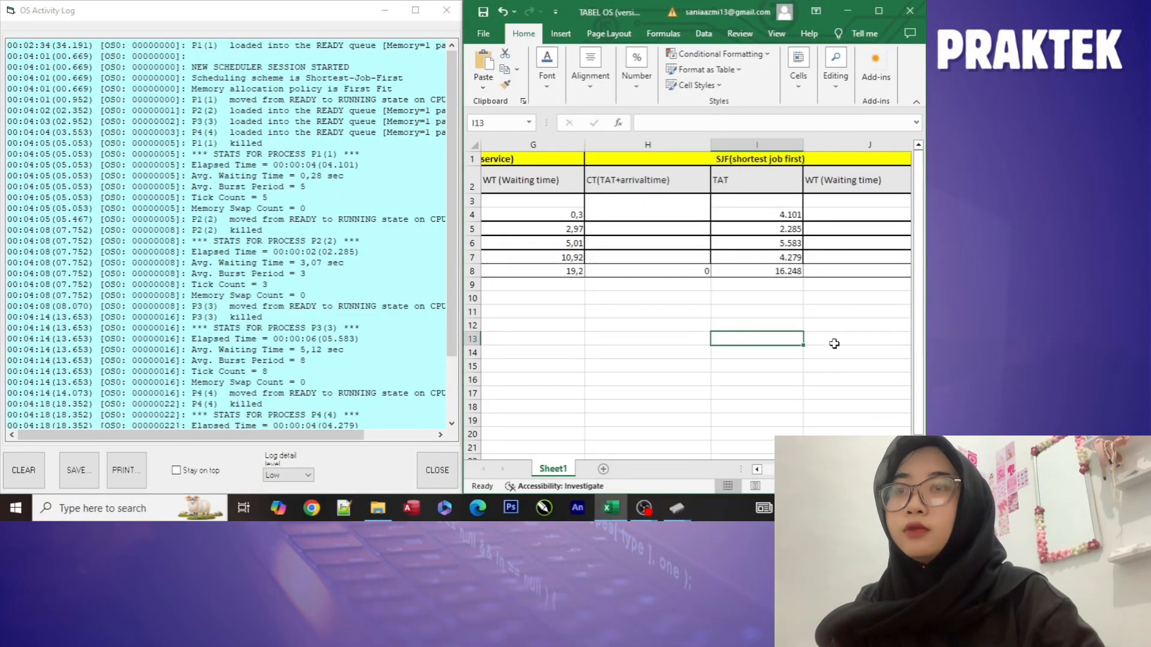
click(858, 215)
key(ctrl+v)
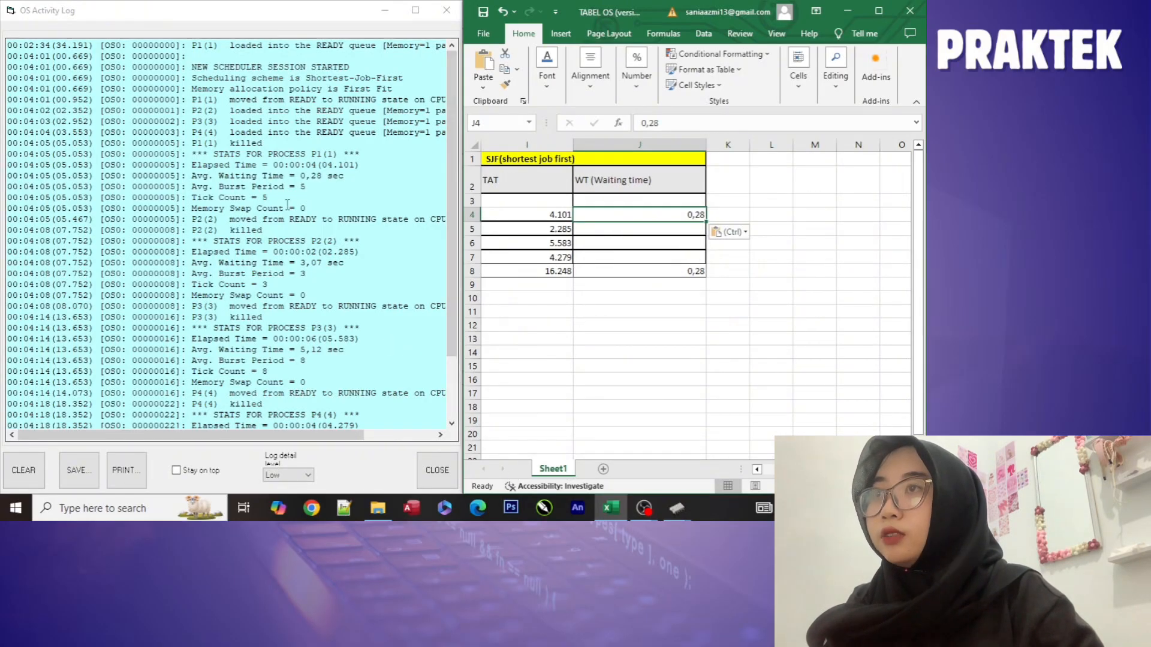
- Transfer P2's average waiting time, 3,07, from the activity log to the SJF waiting-time cell J5 in Excel
drag(301, 263, 312, 262)
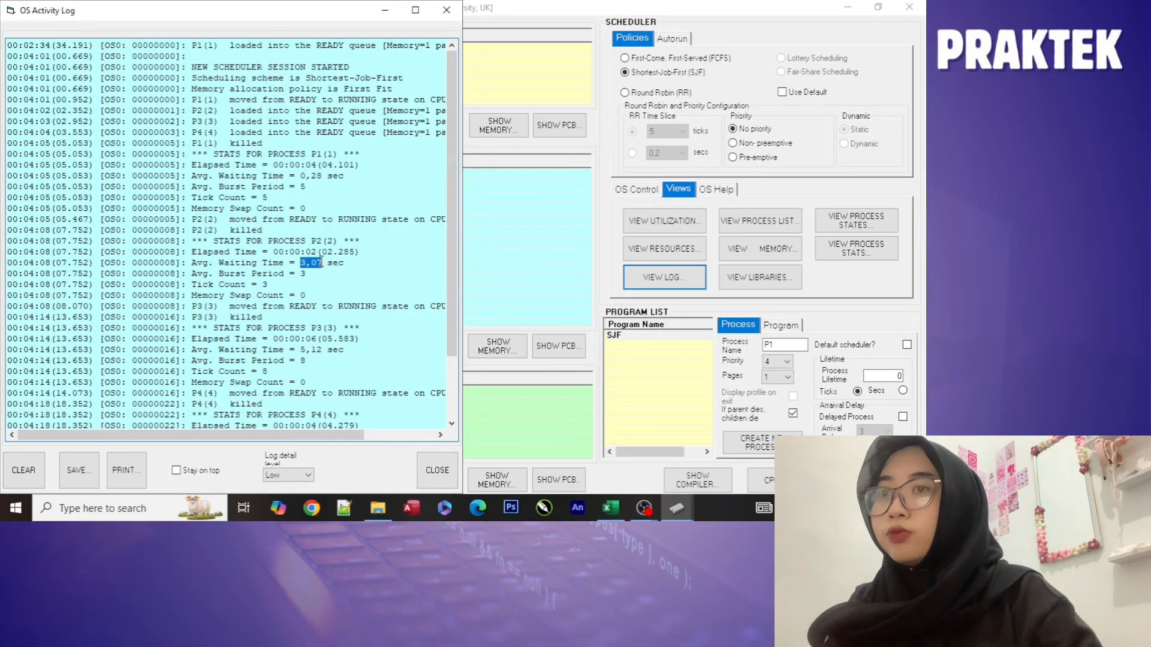
click(610, 507)
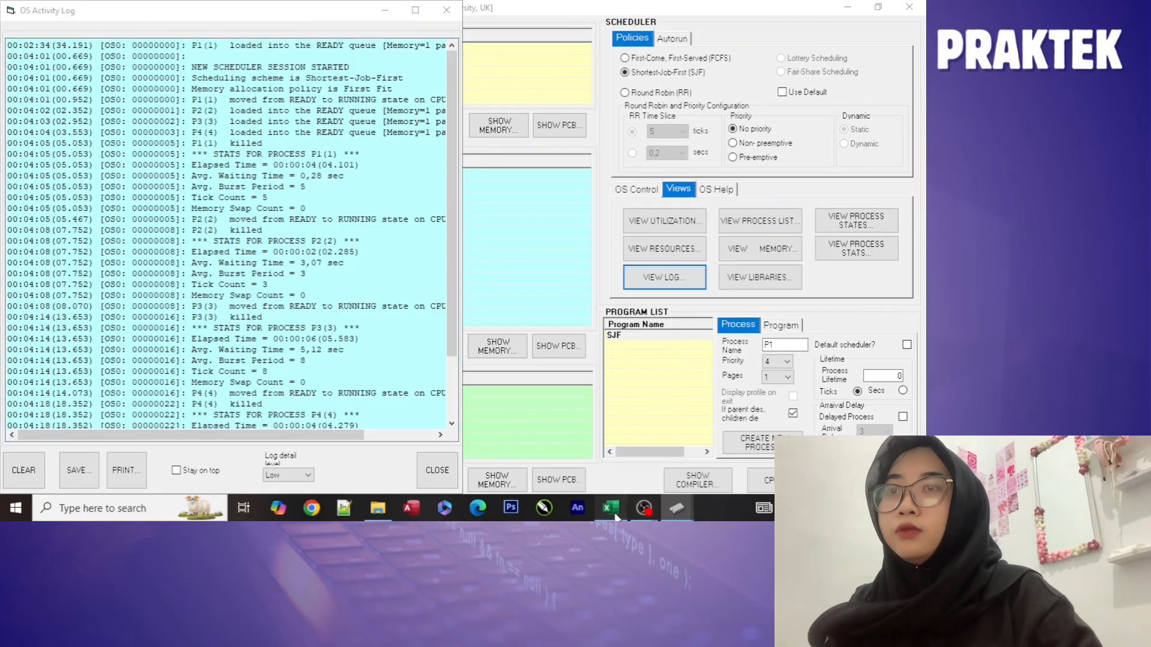
click(671, 230)
text(3,07)
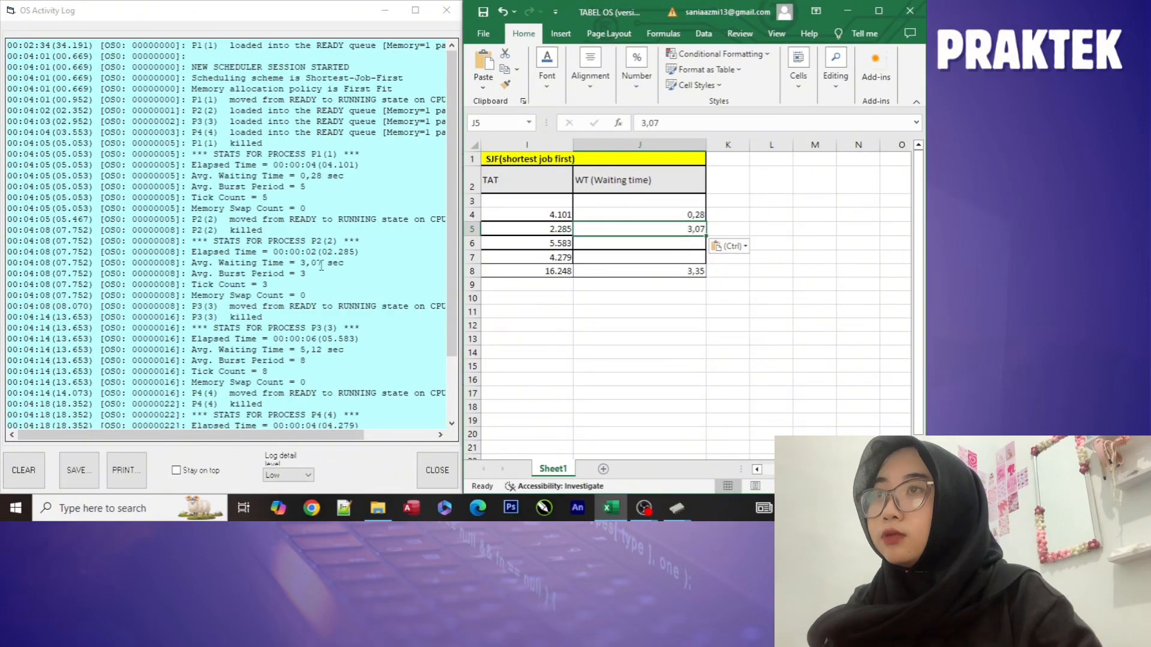
- Copy P3's average waiting time, 5,12, from the activity log into the SJF waiting-time cell J6 in Excel
click(317, 340)
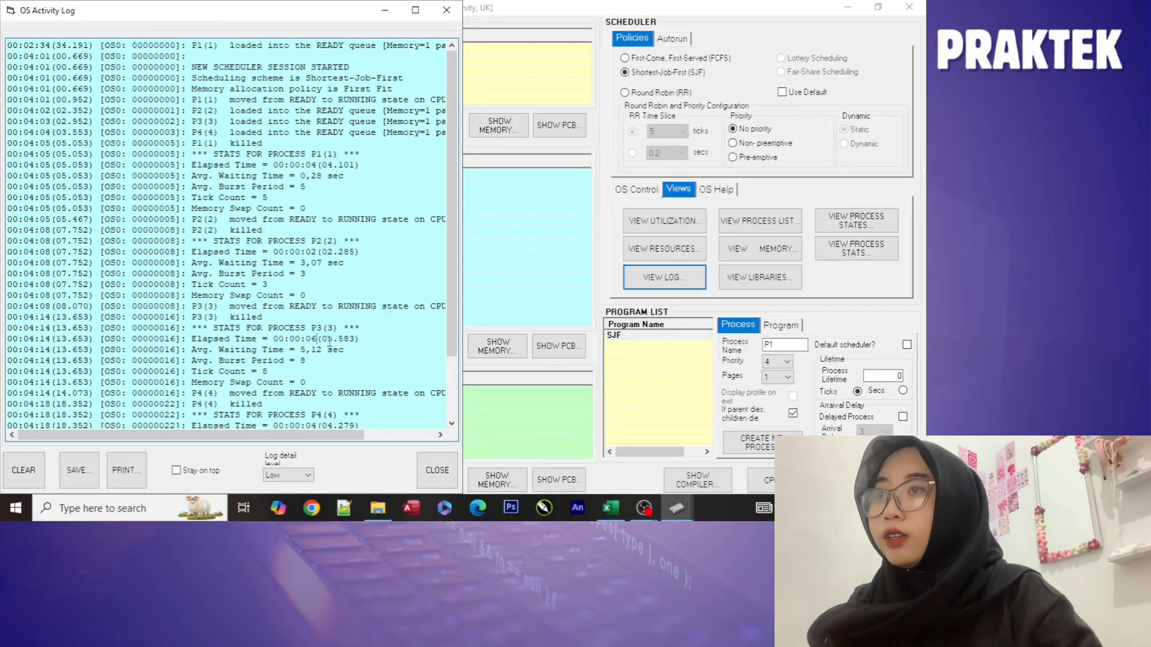
drag(323, 340, 350, 340)
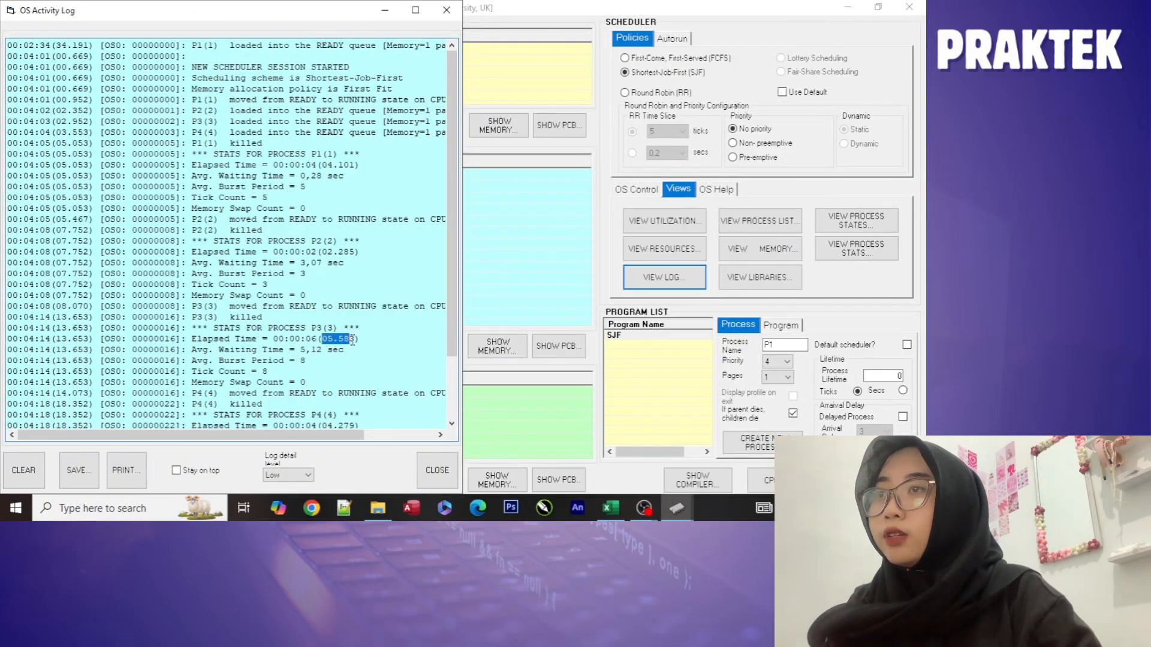
click(354, 350)
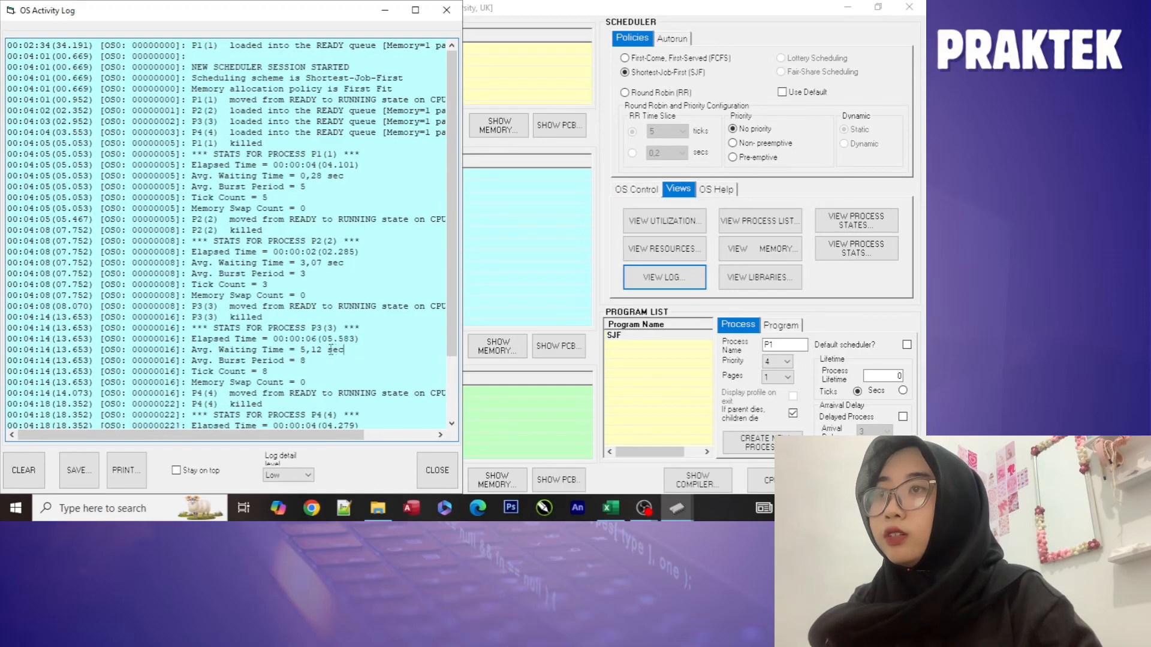
drag(300, 350, 321, 355)
key(ctrl+c)
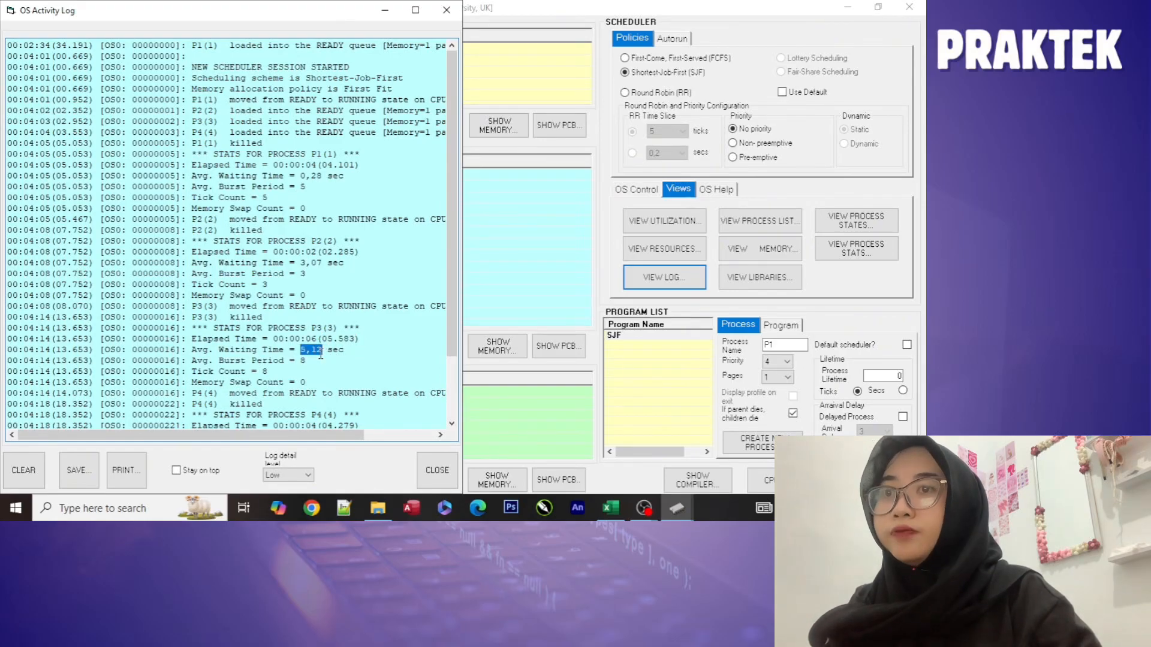
click(610, 508)
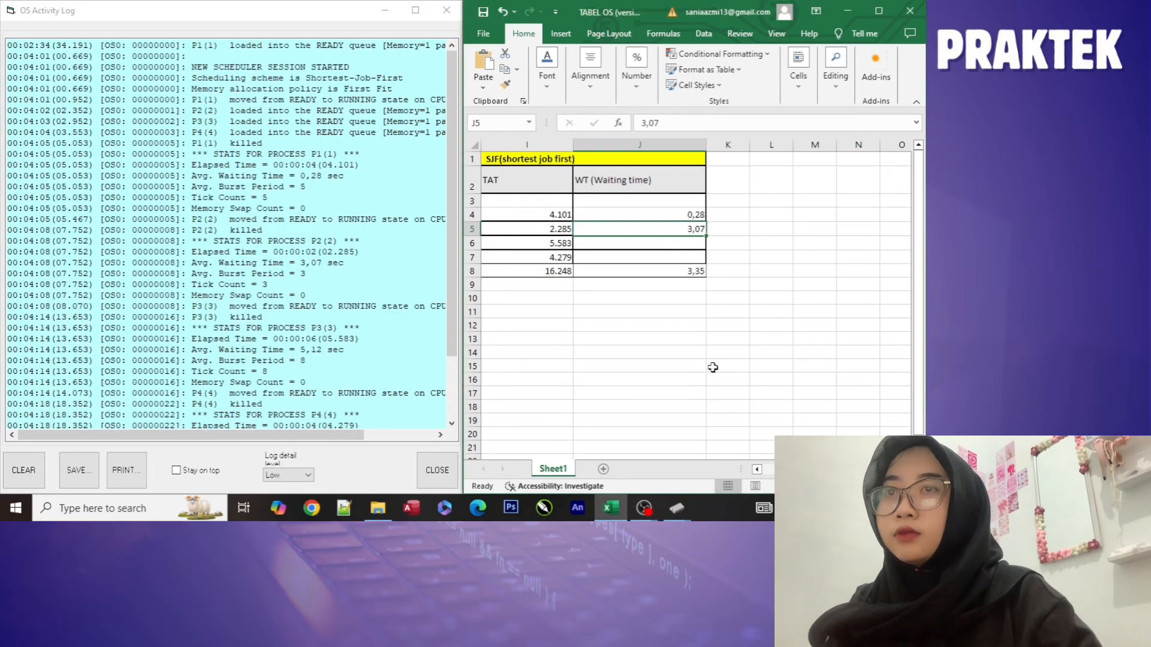
click(660, 243)
key(ctrl+v)
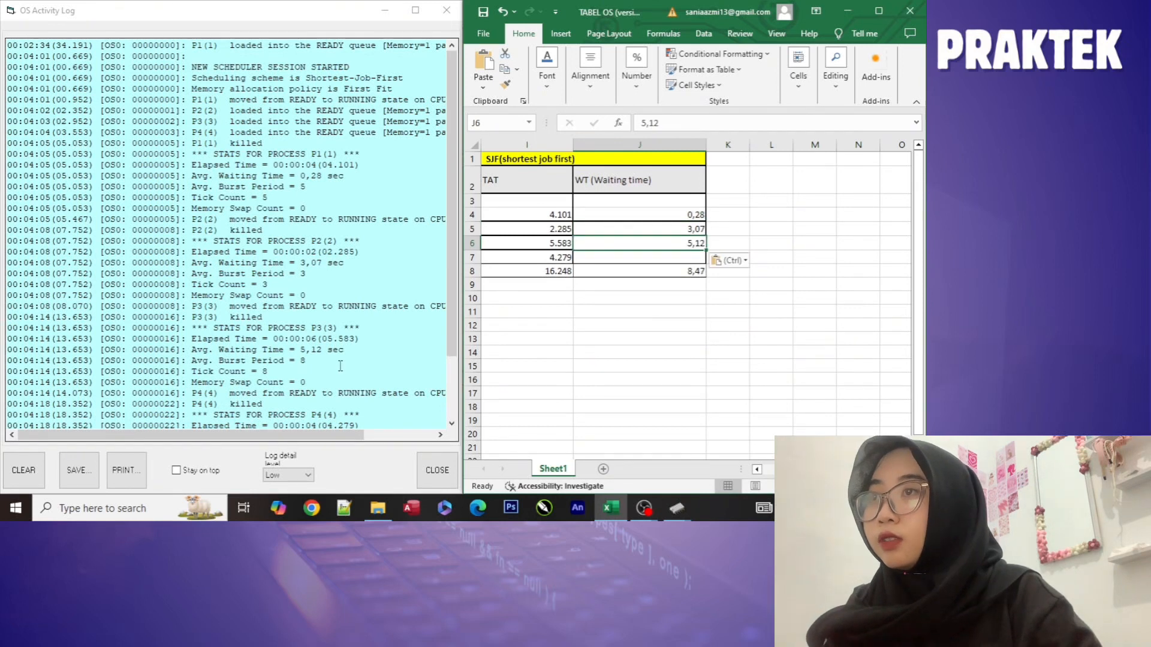
- Copy P4's average waiting time, 10,52, from the activity log into the SJF waiting-time cell J7 in Excel
scroll(337, 367, down, 1)
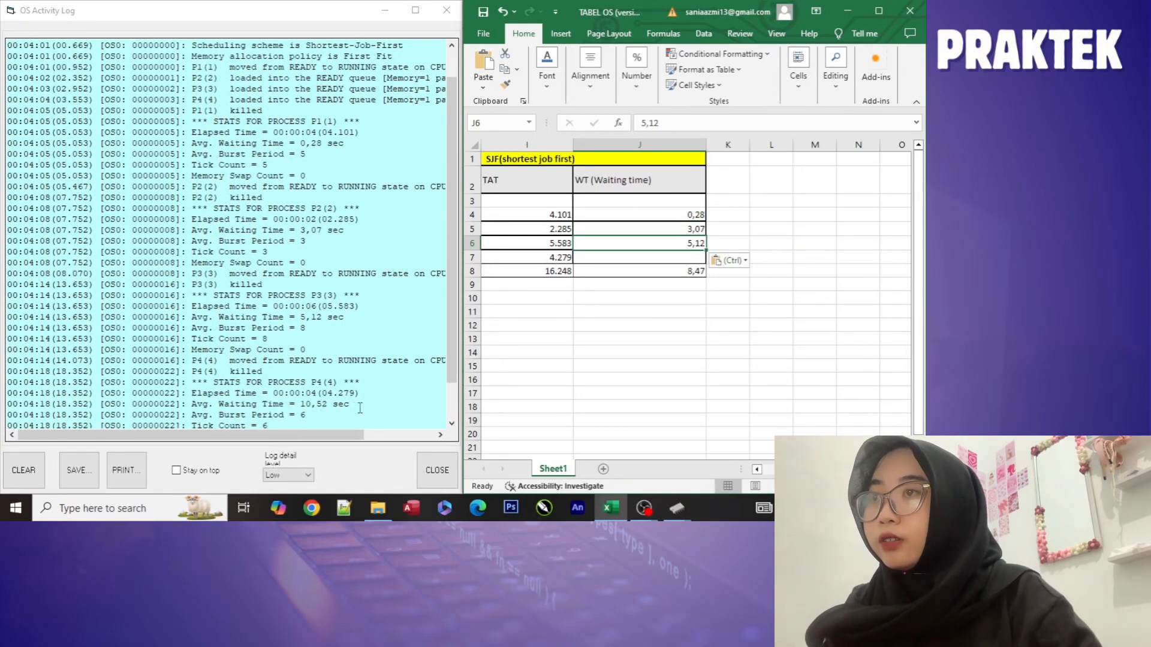
drag(316, 408, 330, 406)
key(ctrl+c)
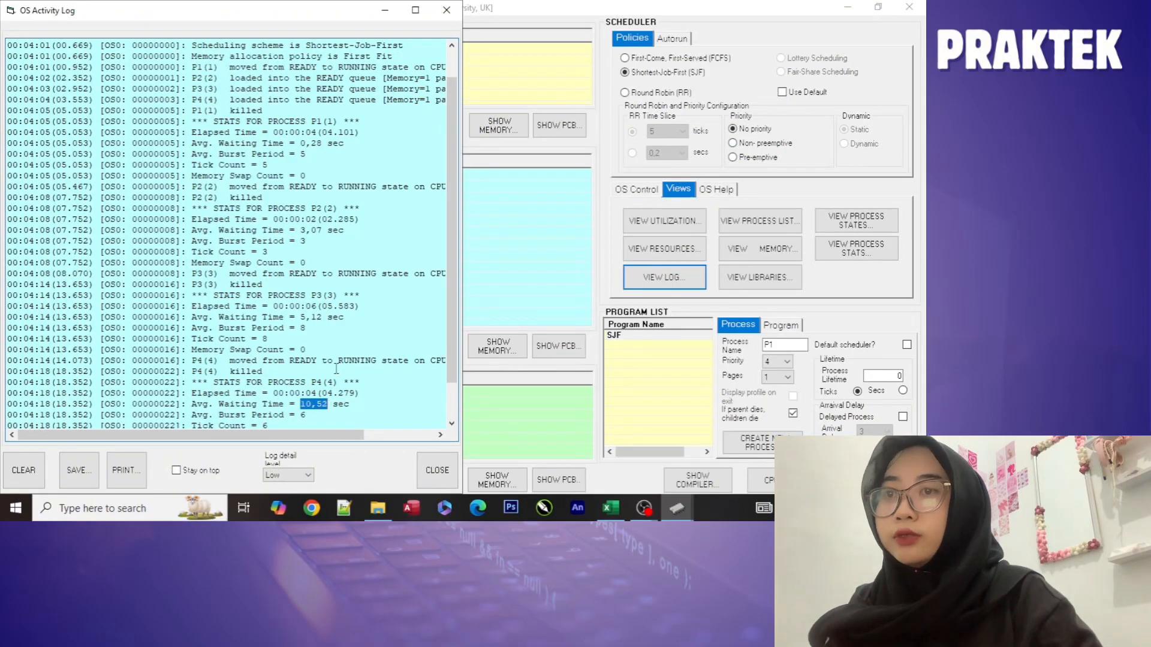
click(611, 507)
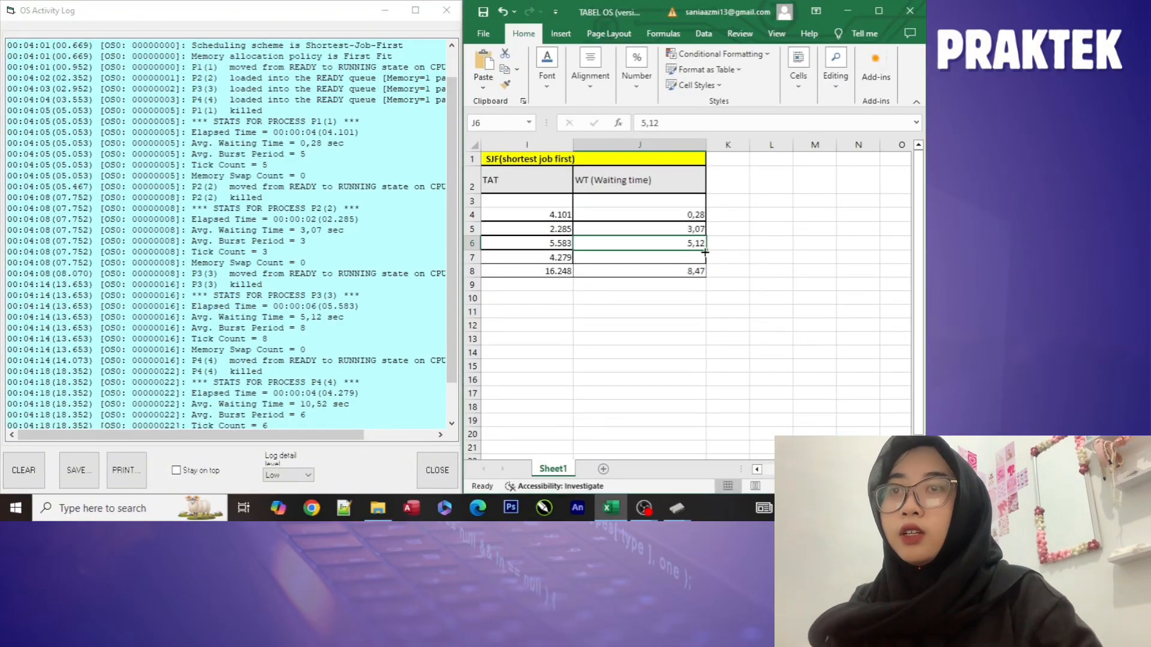
click(685, 257)
key(ctrl+v)
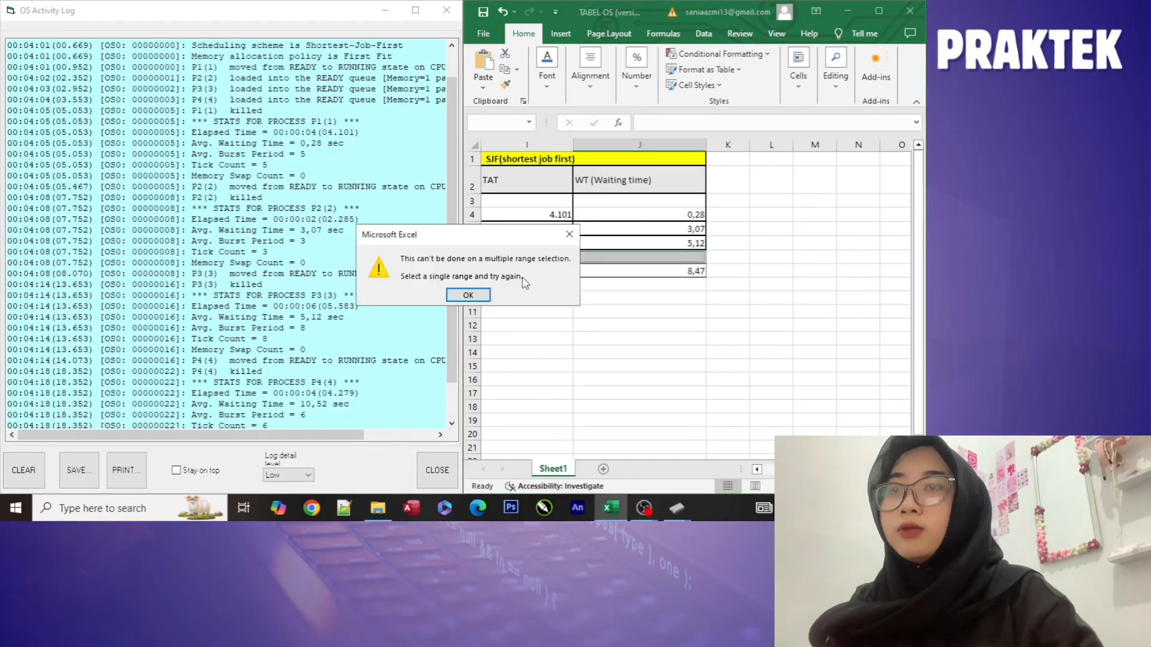
click(571, 229)
click(641, 324)
click(661, 260)
key(ctrl+v)
click(789, 269)
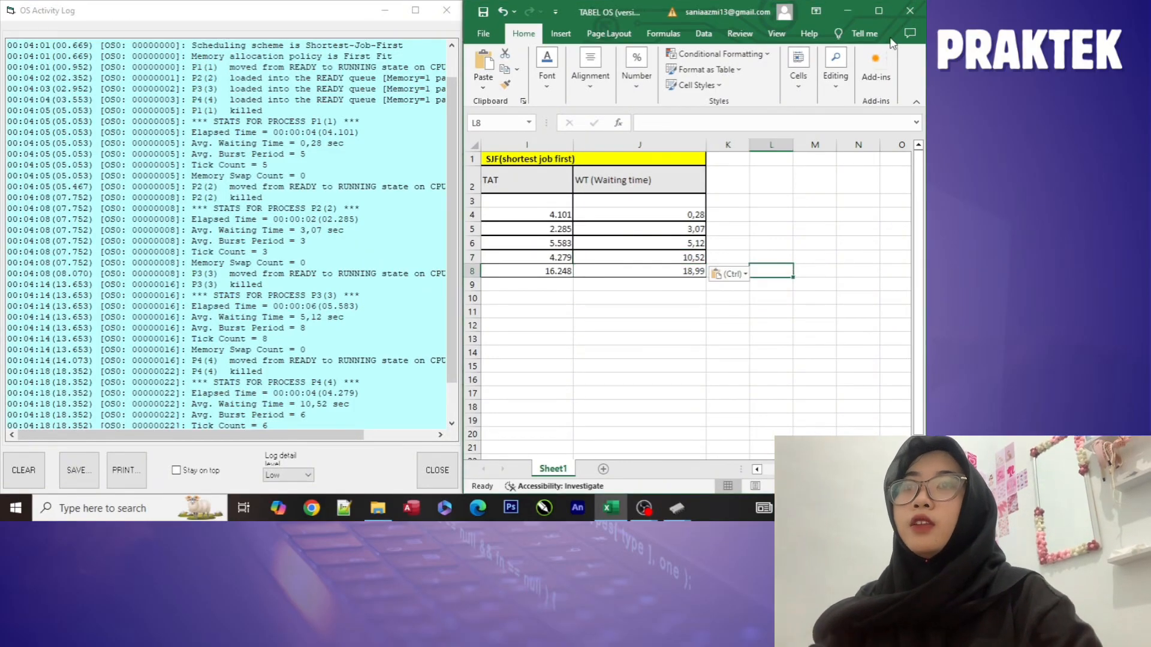
- Maximize the Excel window so the FCFS and SJF sections of the table are displayed together
click(879, 11)
click(641, 298)
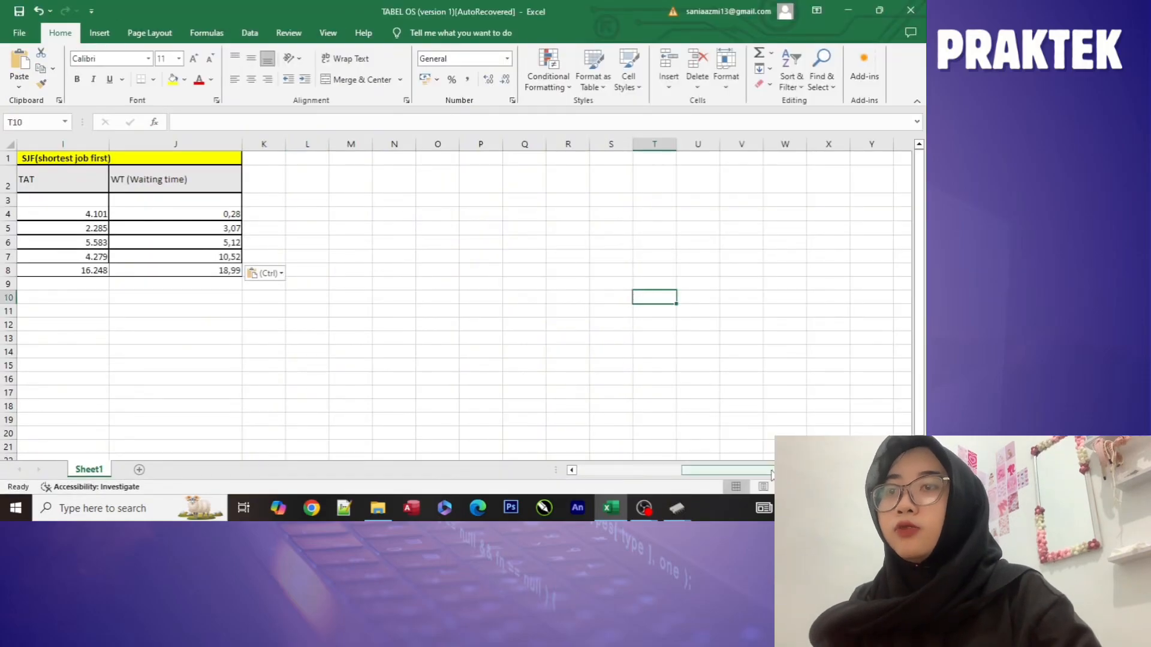
drag(761, 471, 699, 463)
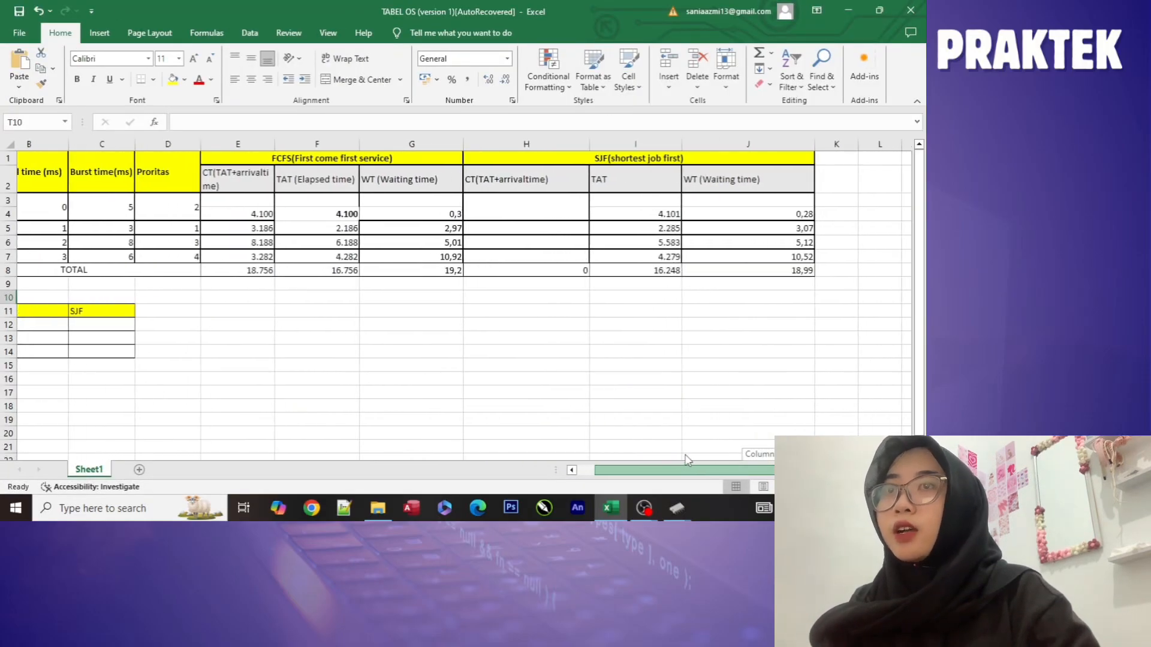
click(692, 312)
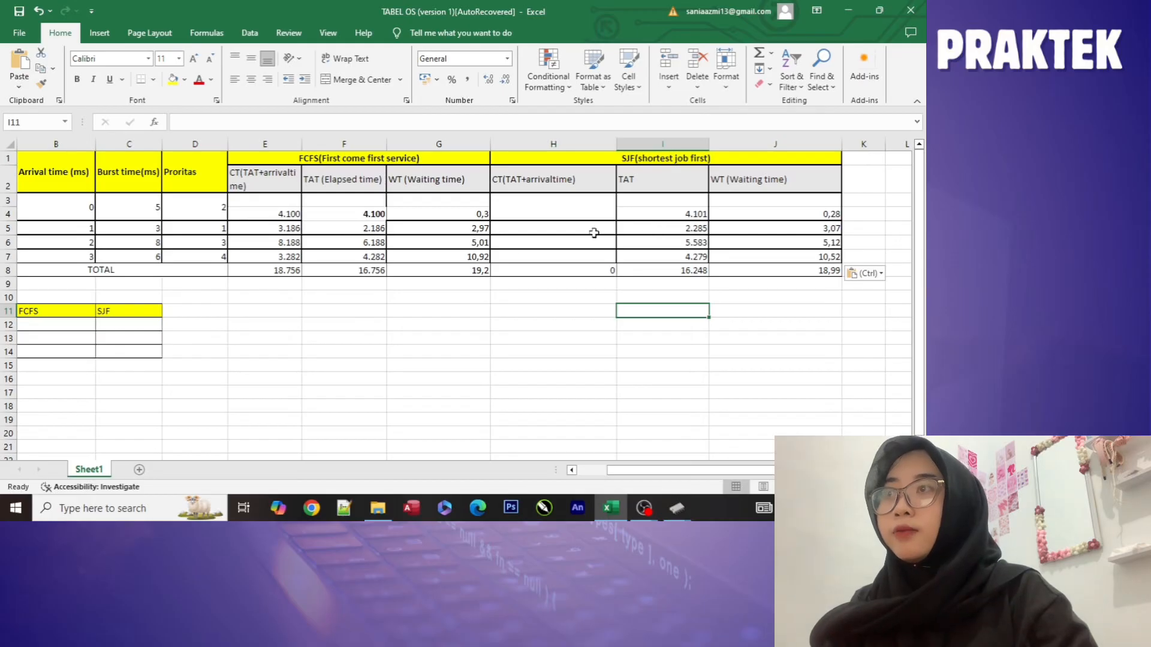
- Enter 4101 as P1's SJF completion time in cell H4
double_click(681, 214)
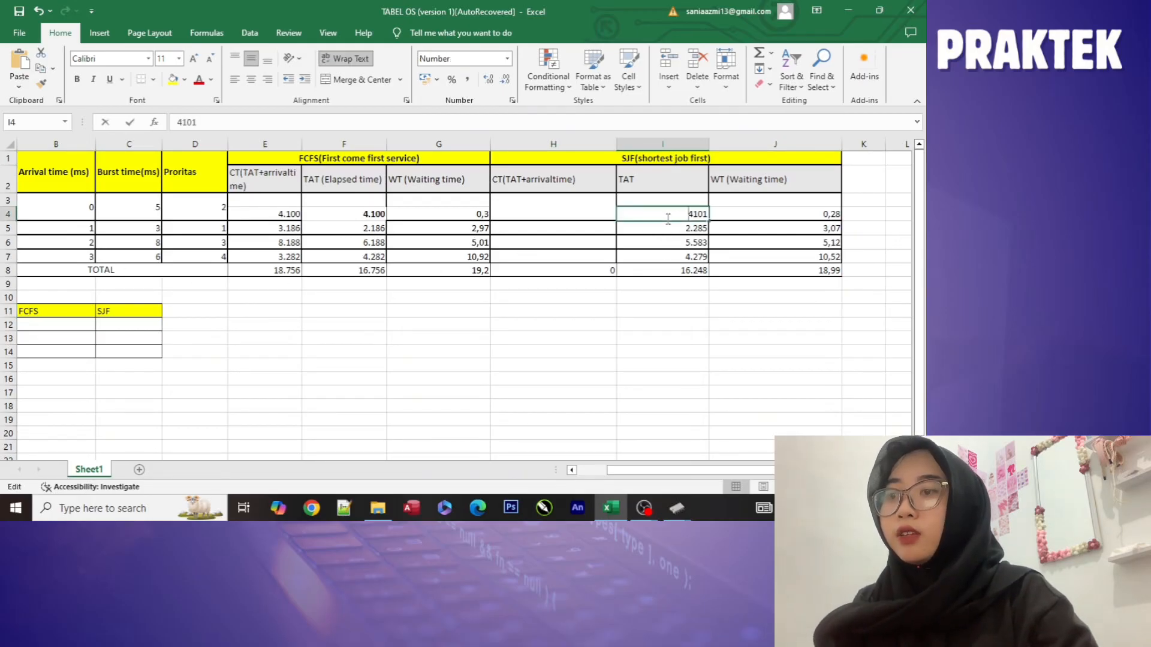
click(559, 220)
click(359, 79)
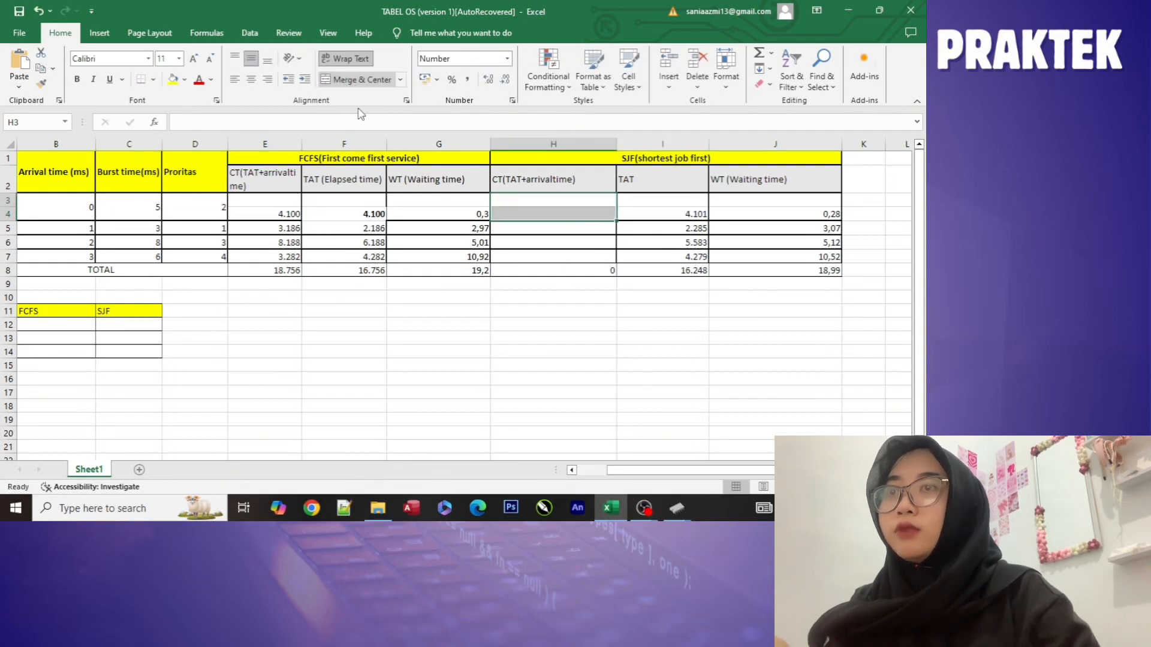
click(635, 311)
click(599, 213)
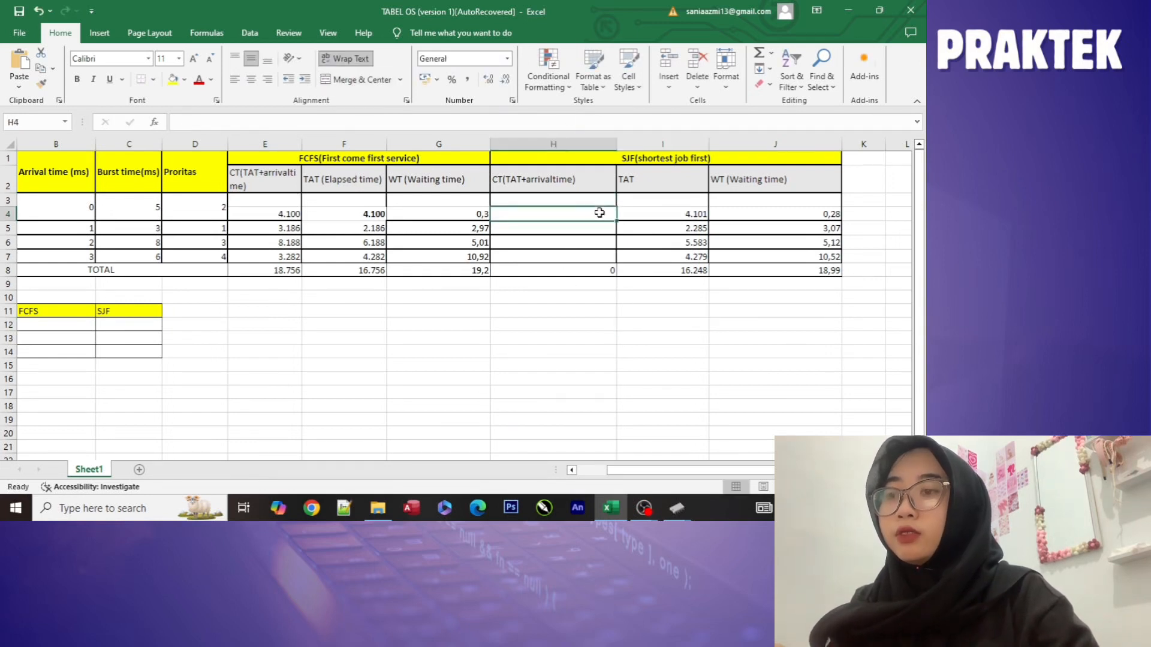
text(4101)
click(639, 231)
click(670, 300)
- Enter P2's SJF completion time in cell H5 as 3285, its TAT of 2285 plus the arrival time
double_click(676, 231)
double_click(675, 232)
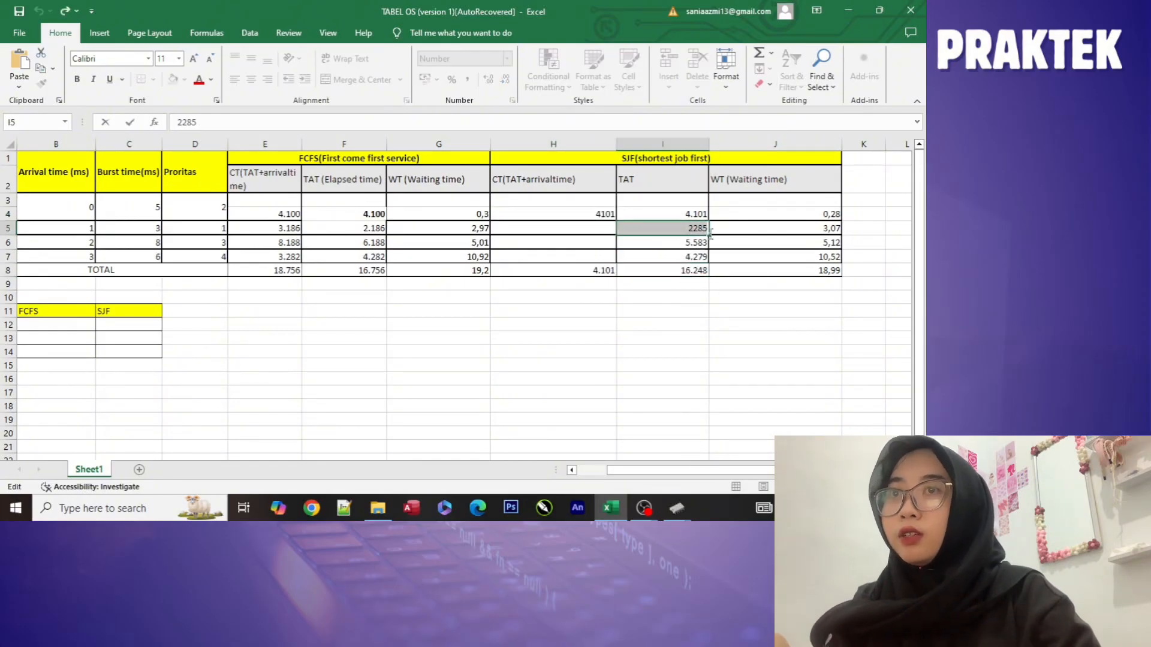
click(585, 229)
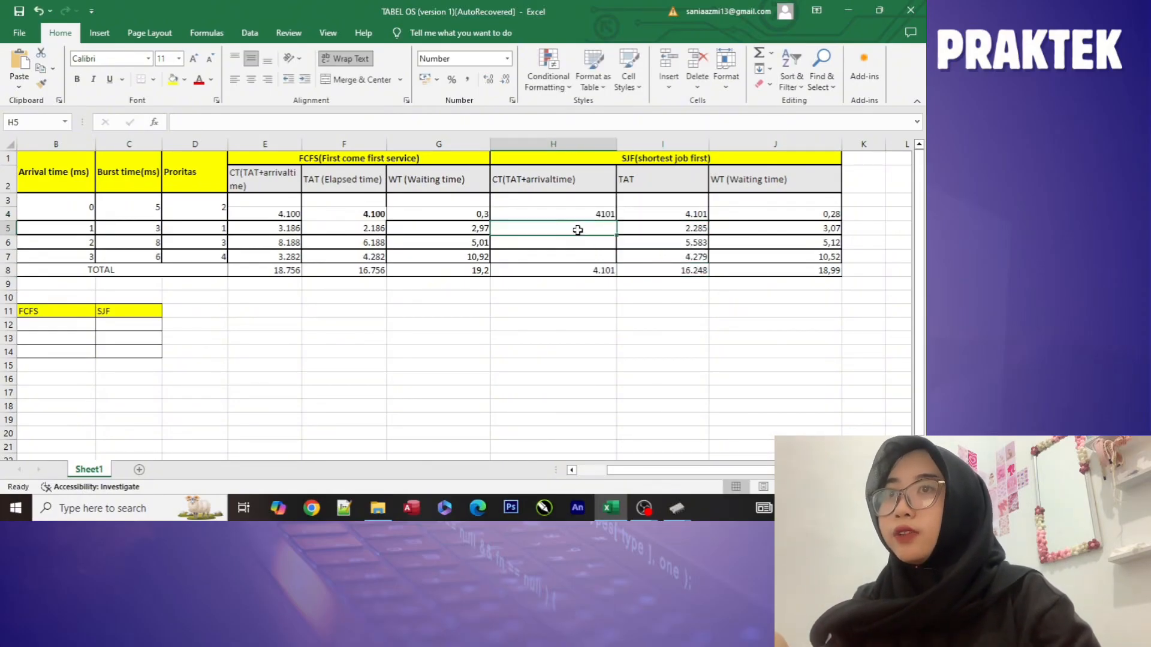
text(2285)
click(587, 241)
double_click(580, 229)
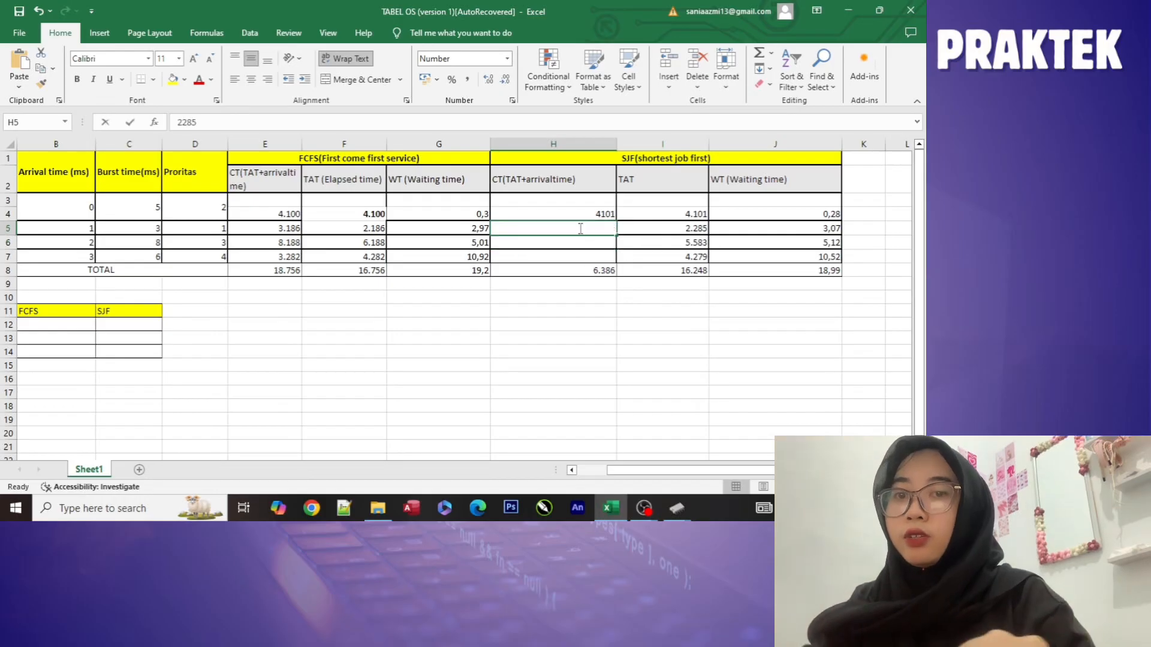
key(BackSpace)
text(3)
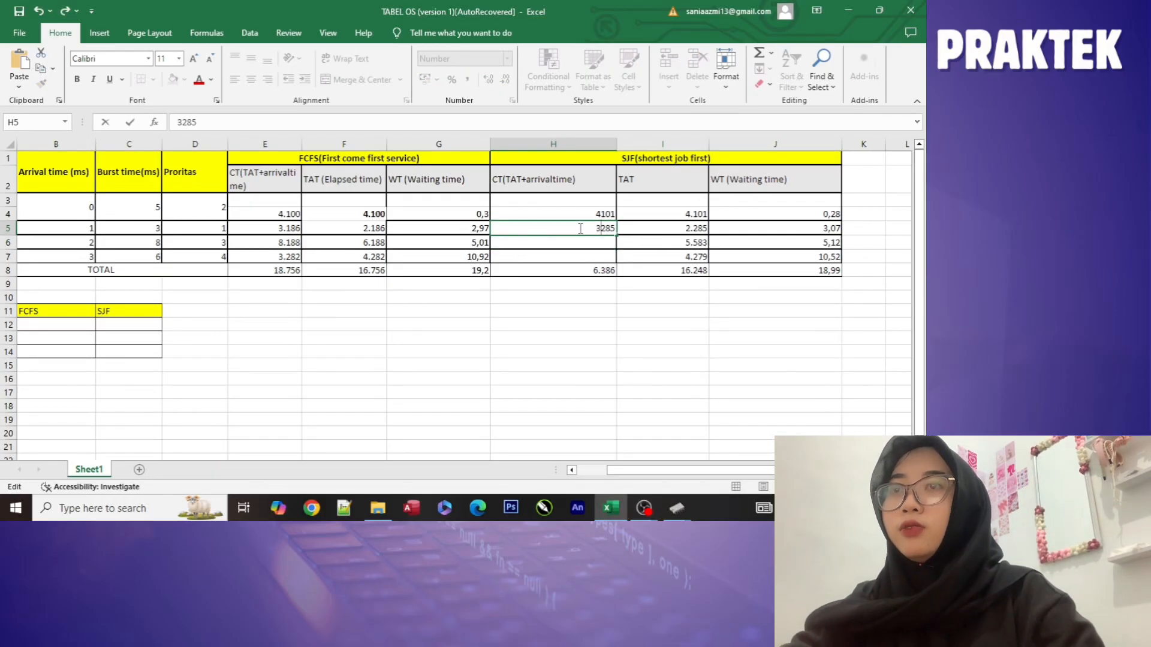
- Copy P3's SJF TAT value, 5583, from I6 into the completion-time cell H6
click(646, 242)
double_click(646, 243)
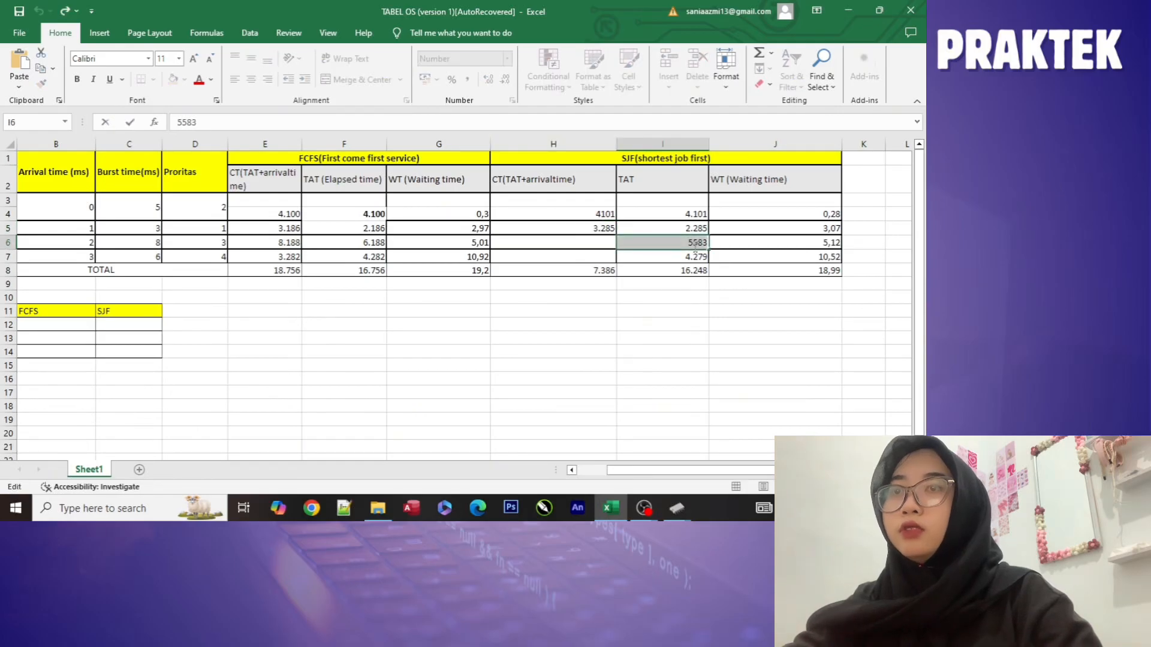
click(631, 244)
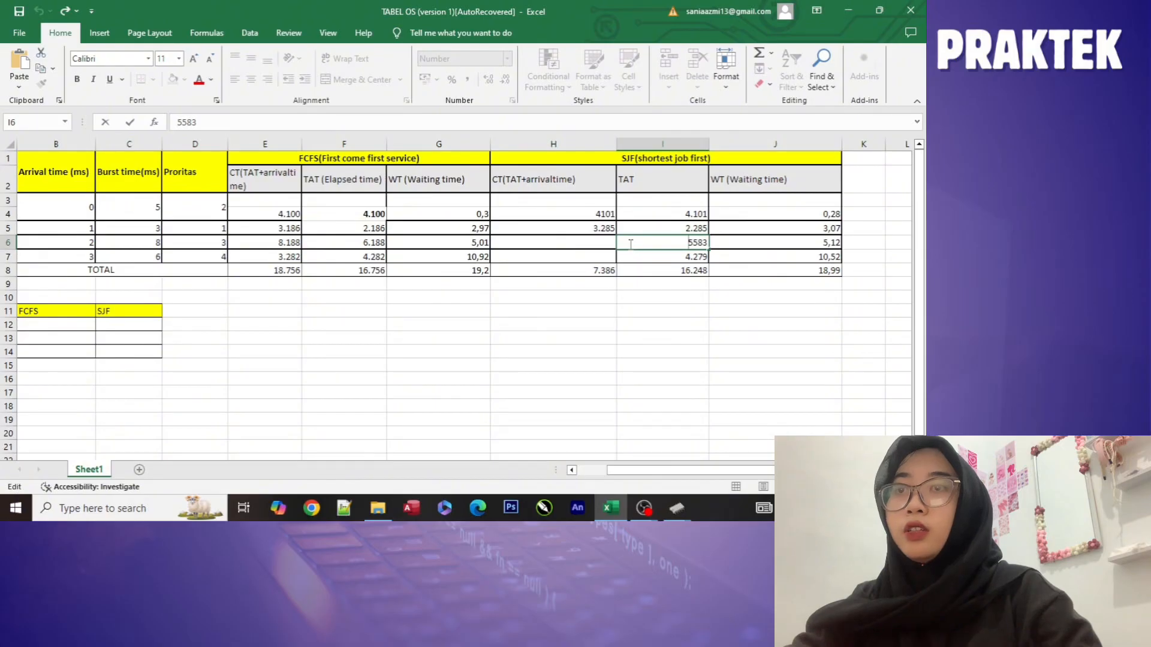
key(Return)
click(646, 243)
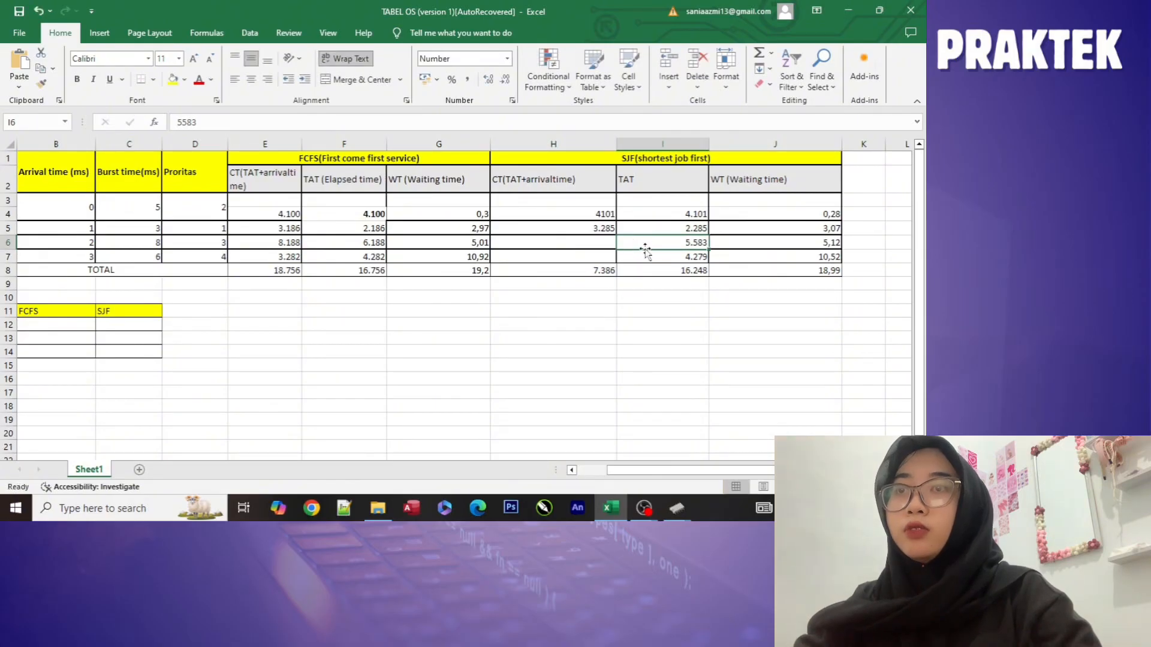
double_click(682, 241)
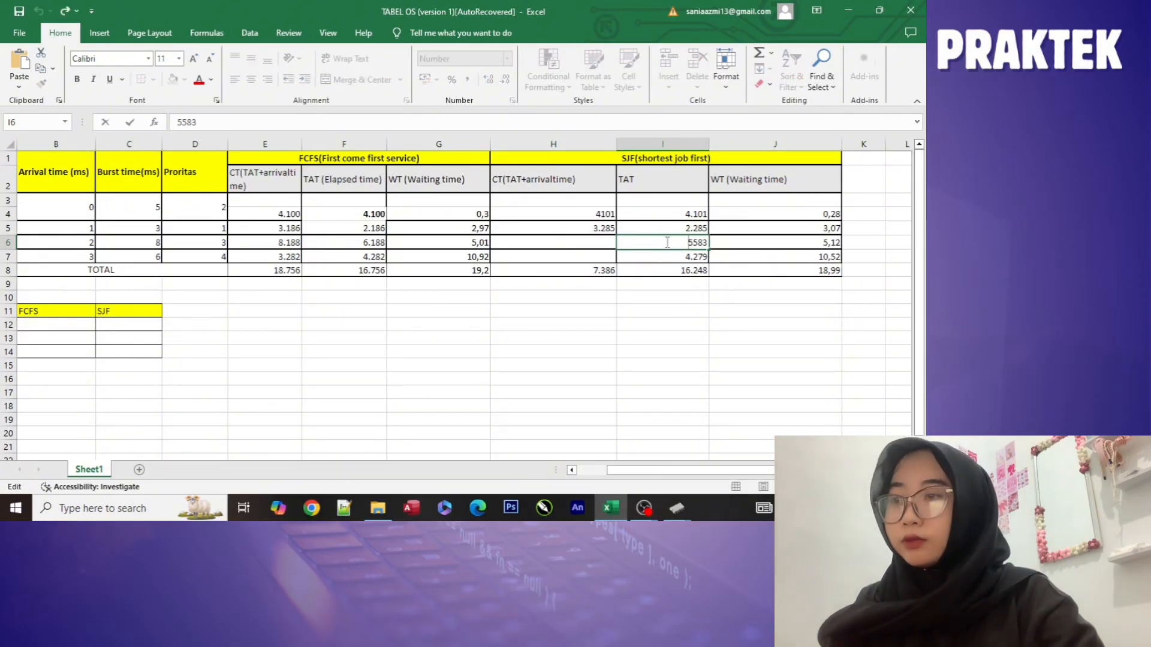
drag(668, 243, 708, 244)
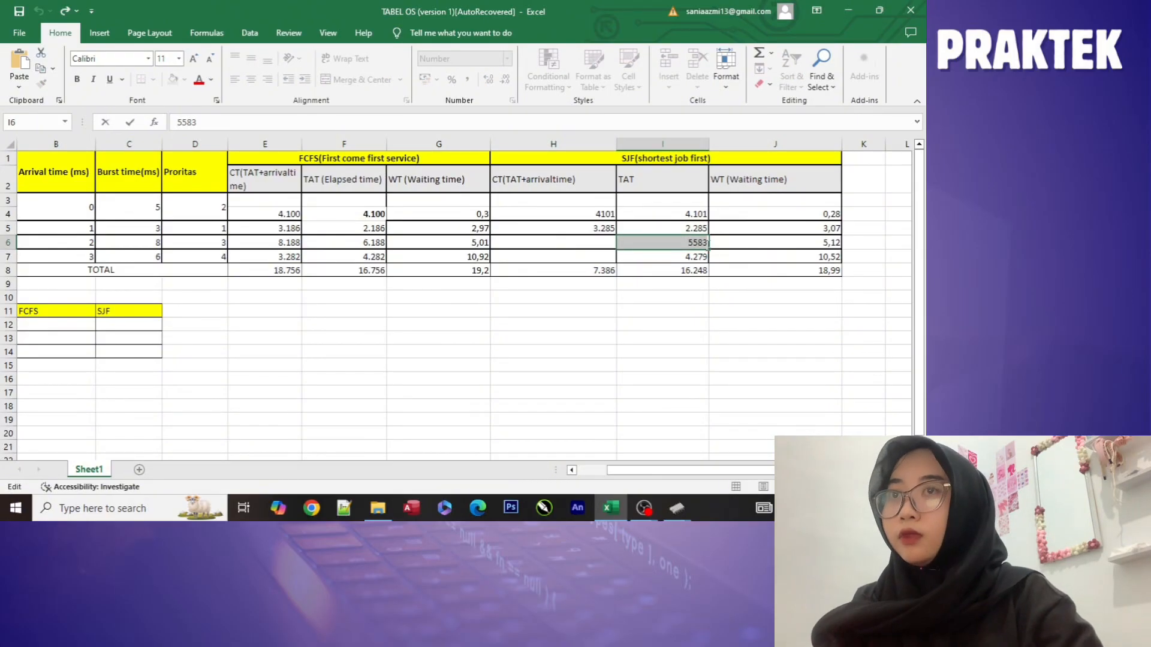
key(ctrl+c)
click(579, 247)
key(ctrl+v)
click(559, 294)
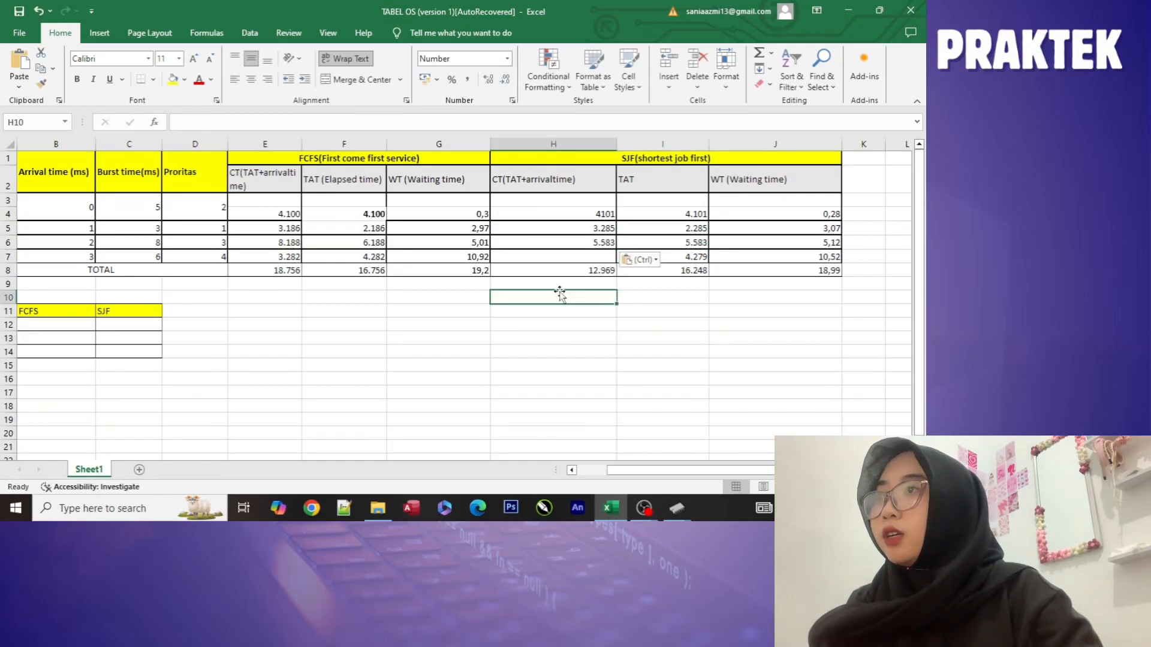
- Change P3's SJF completion time in H6 to 7583 to include its arrival time
click(576, 247)
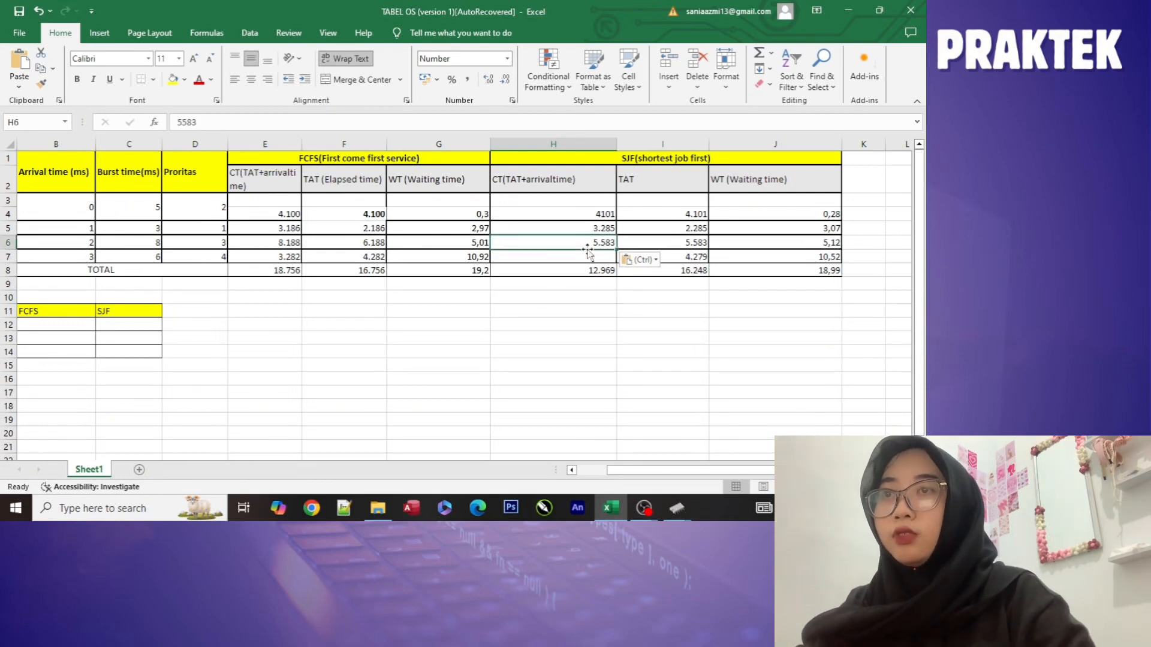
double_click(583, 246)
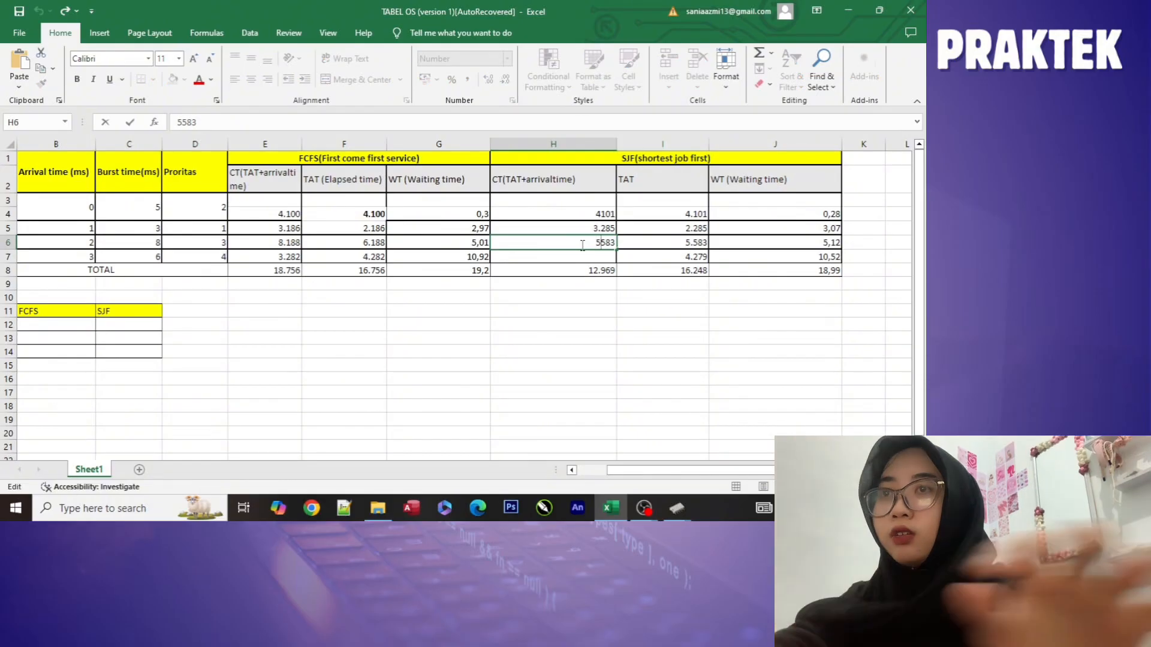
key(Delete)
text(7.)
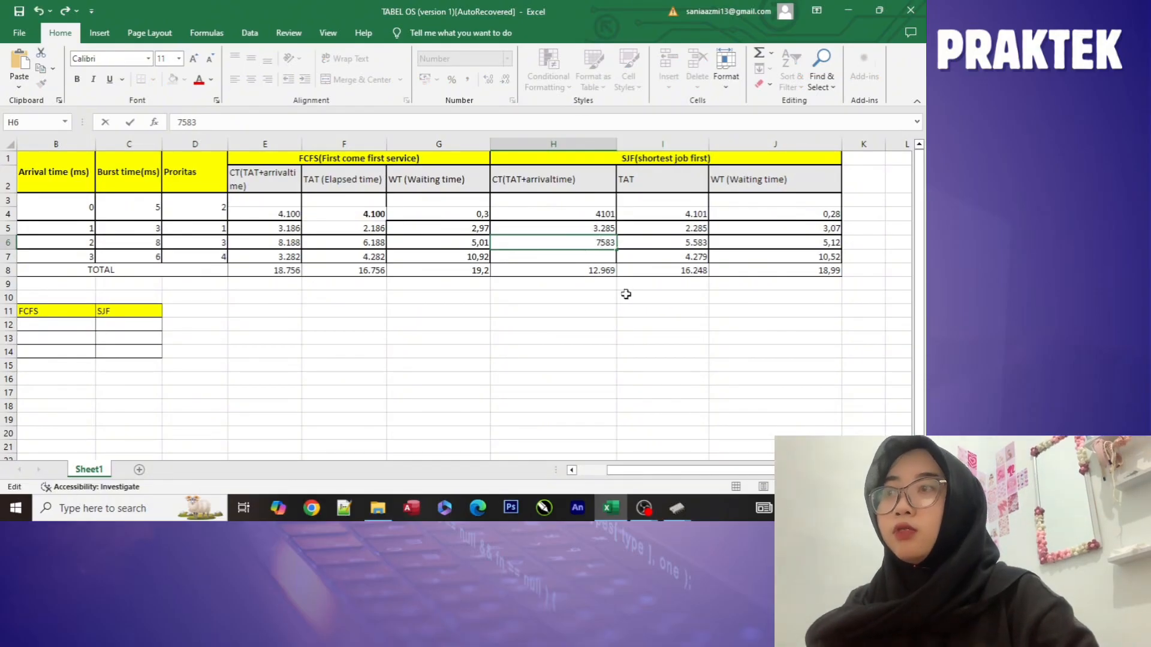
click(658, 269)
- Copy P4's SJF TAT from I7 into the completion-time cell H7 and change it to 7279
double_click(660, 257)
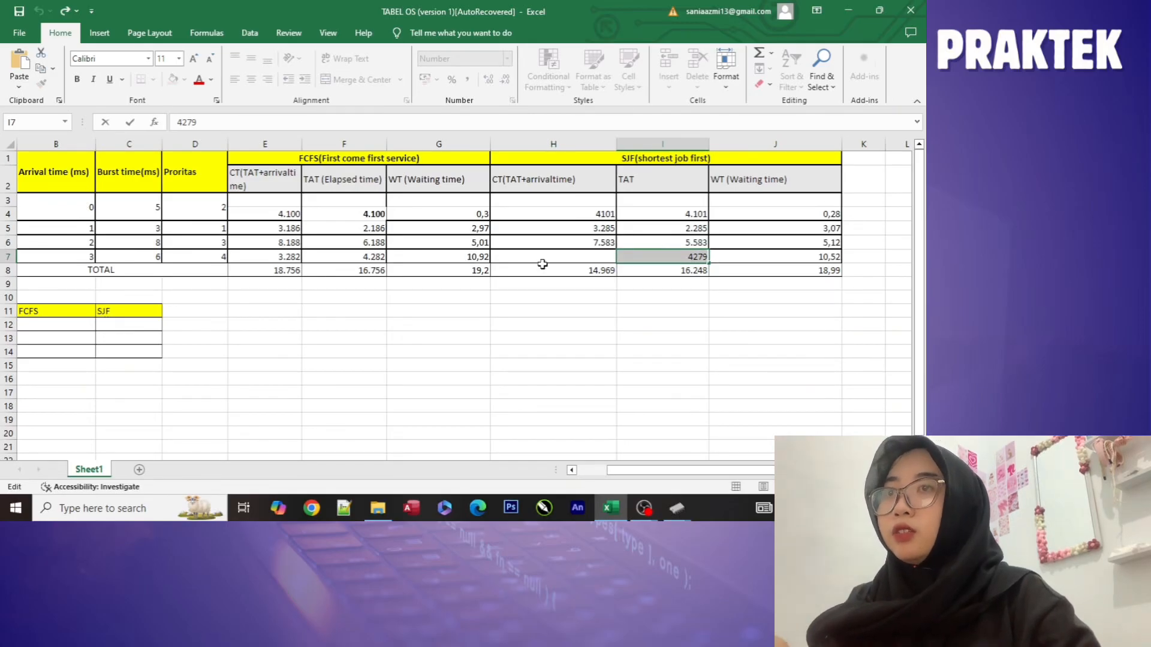
click(563, 257)
key(ctrl+v)
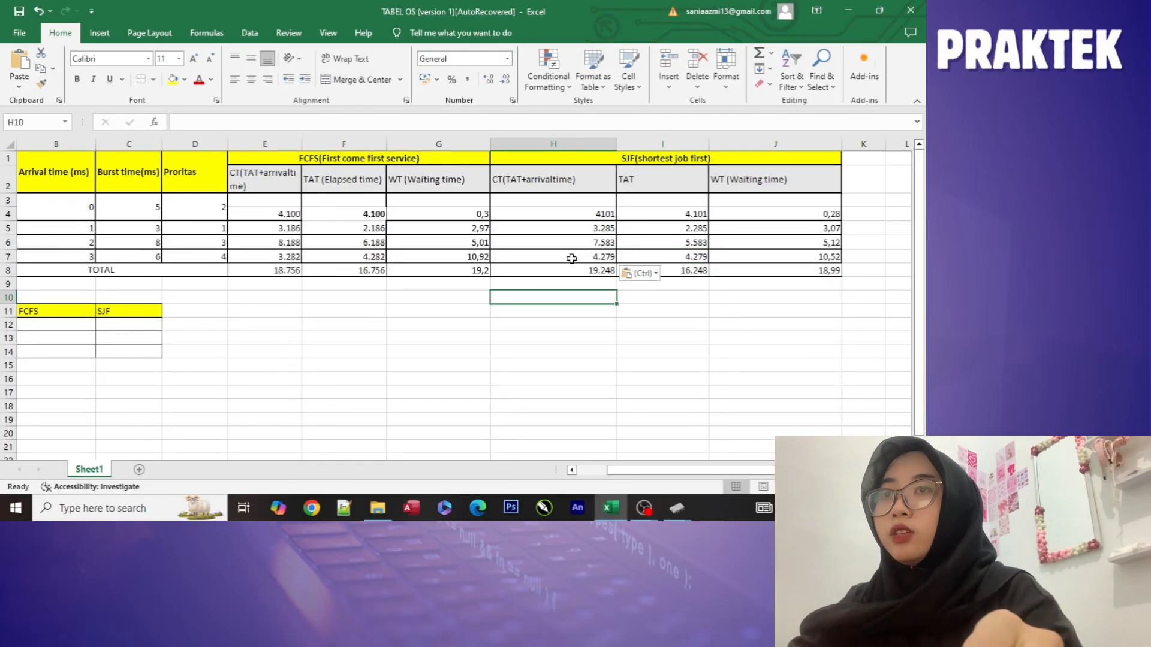
double_click(573, 258)
key(Delete)
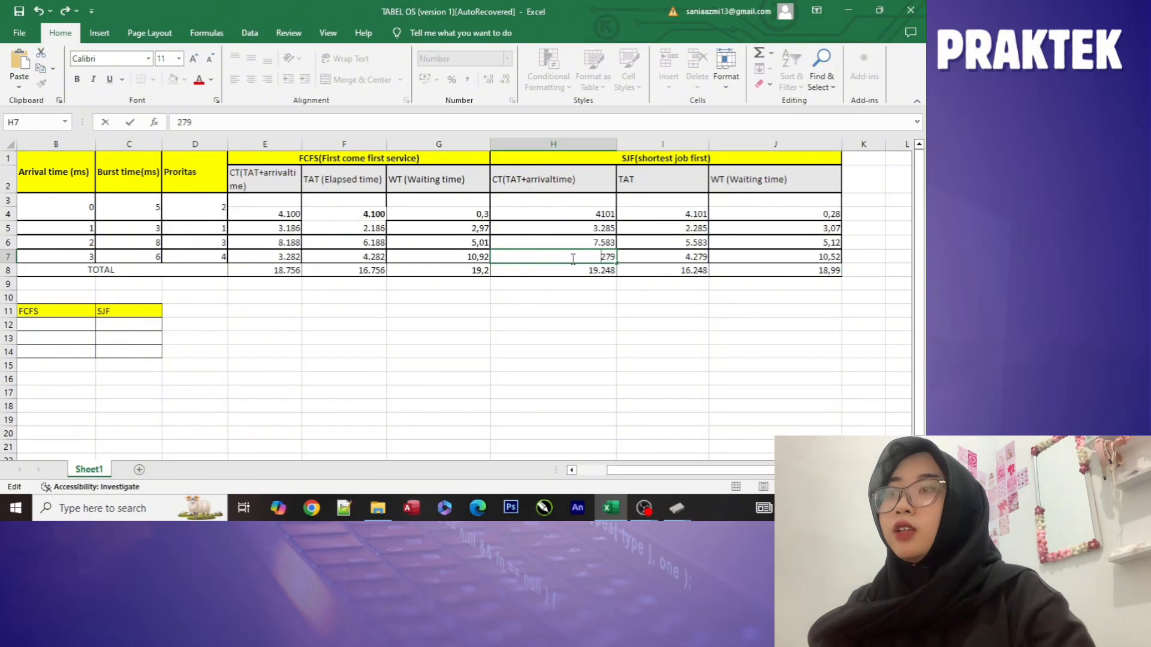
text(7)
click(129, 324)
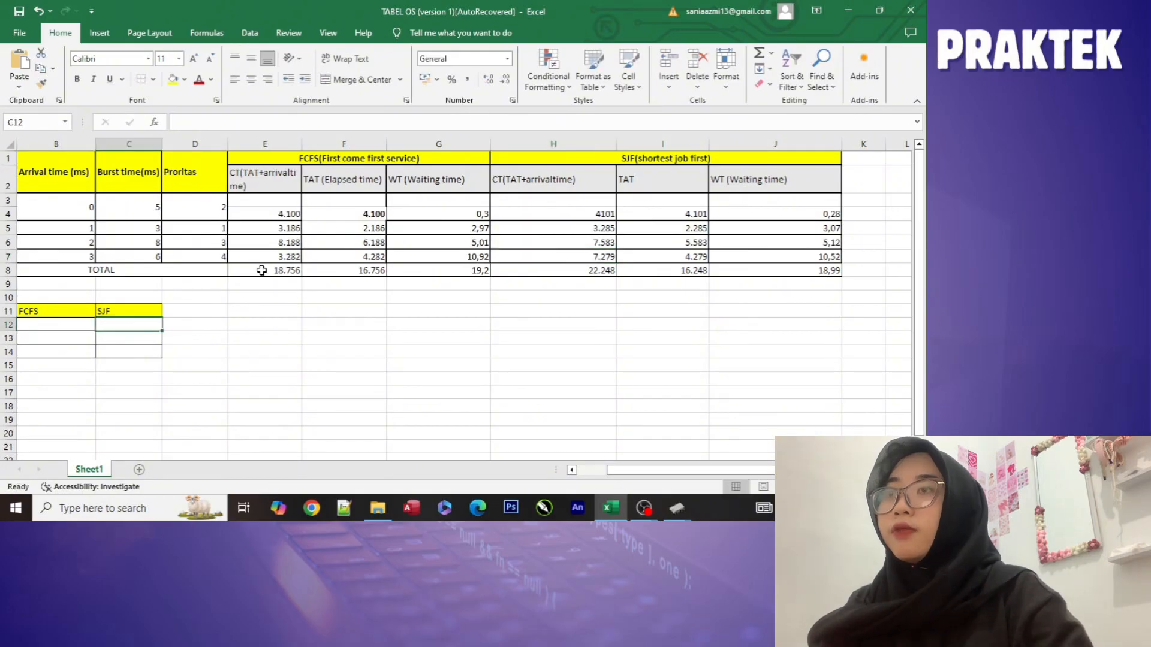
- Enter the FCFS totals in the summary table: TAT 16.756 in B13 and WT 19,2 in B14
drag(262, 271, 461, 271)
click(578, 324)
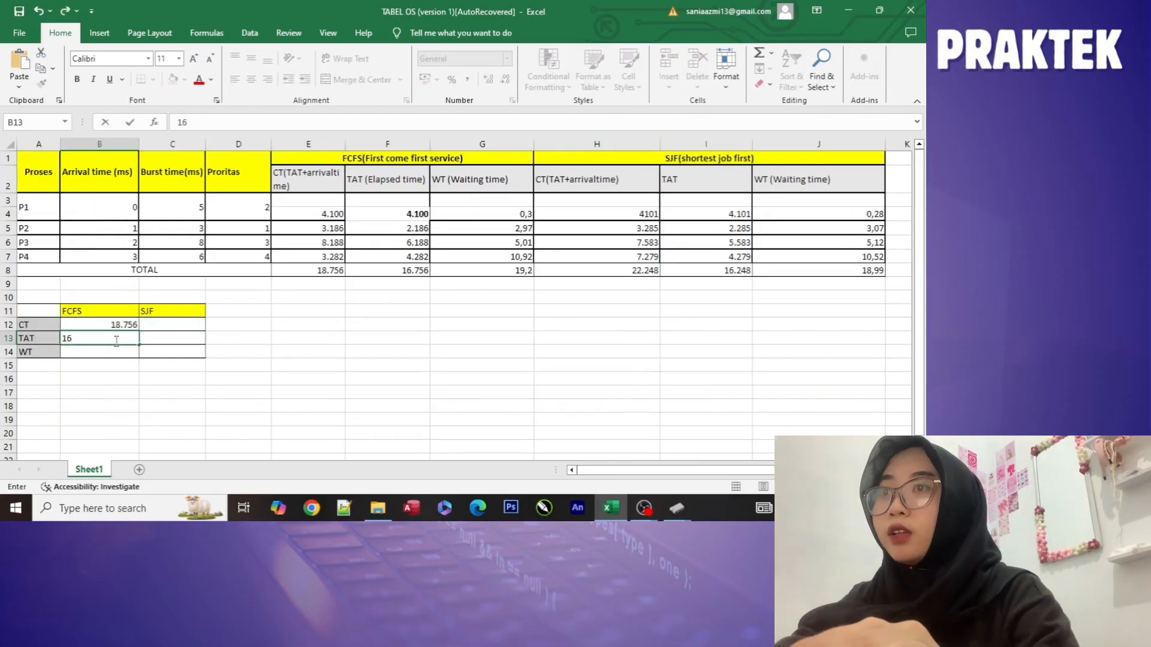
text(.75)
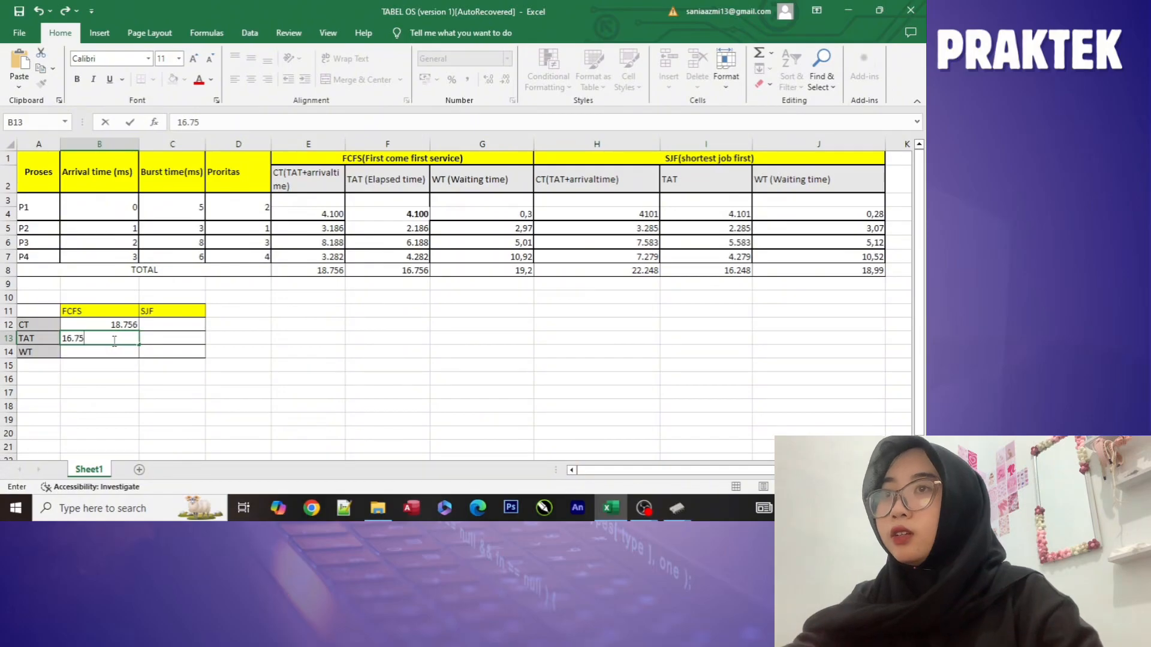
text(6)
key(Return)
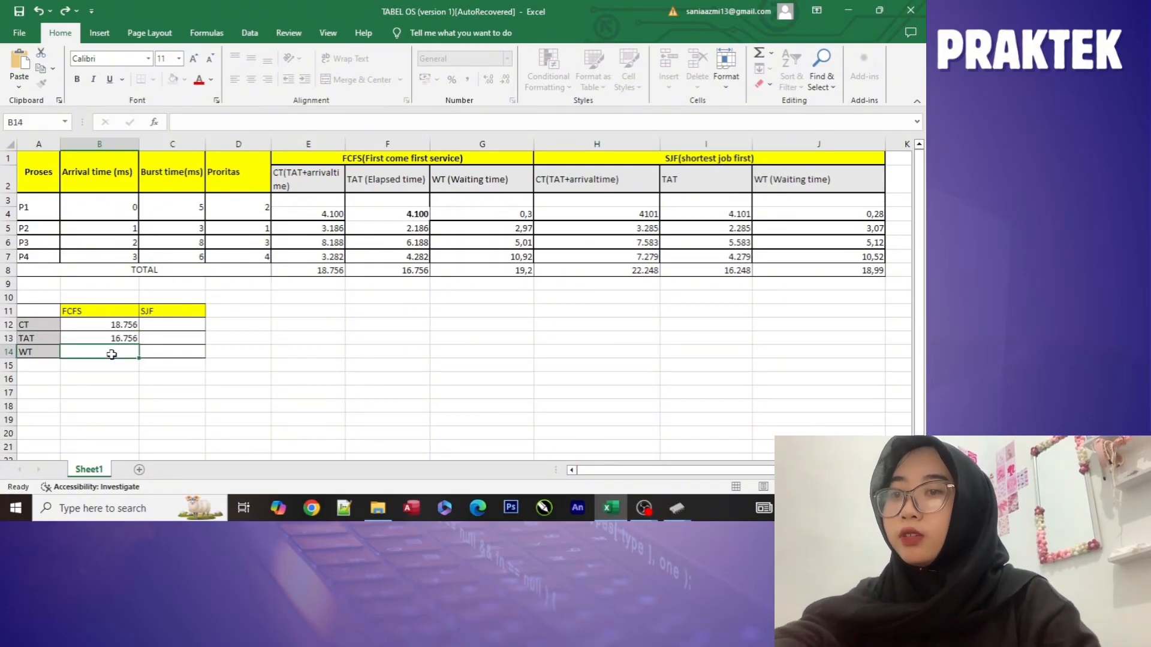
text(19,)
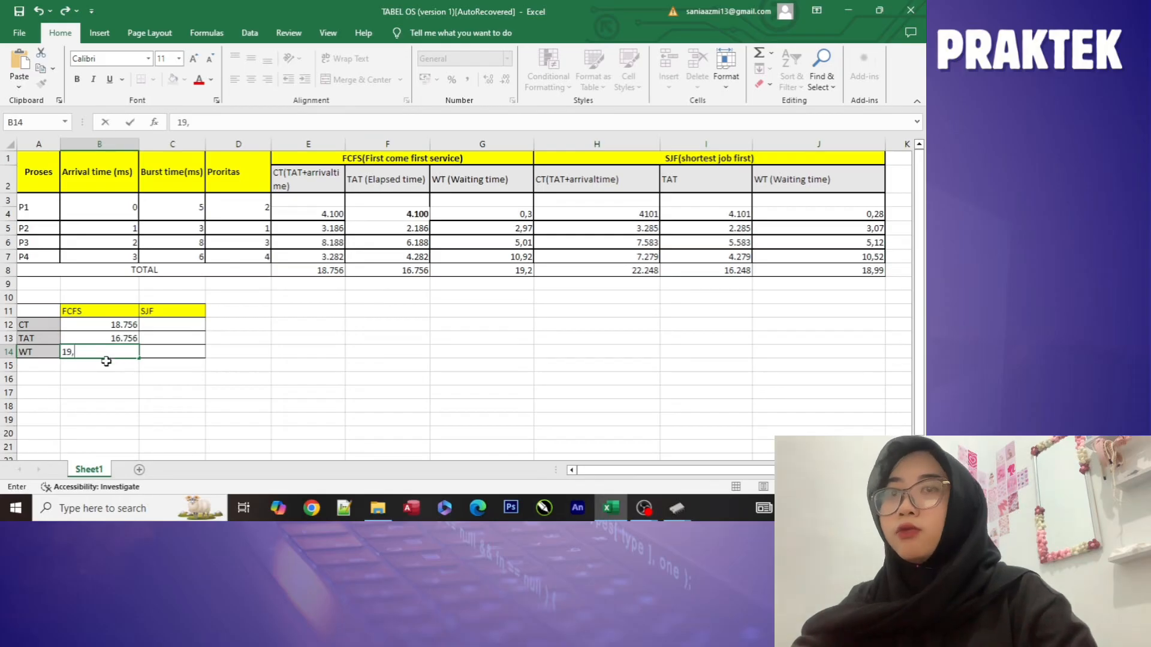